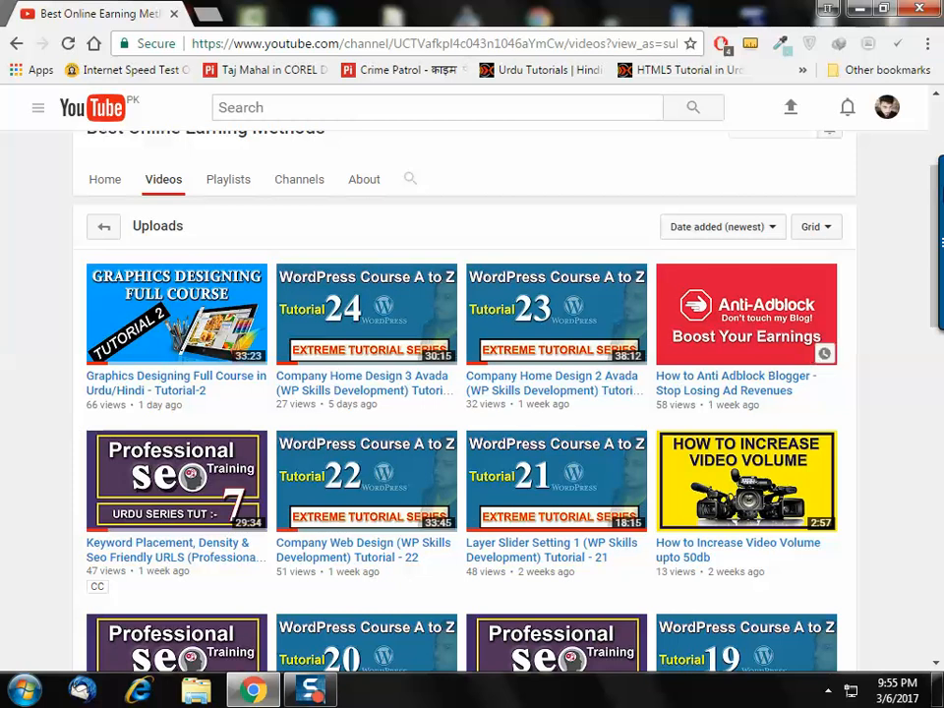
Minimize the browser and launch Adobe Photoshop CS6 from the desktop.
click(854, 9)
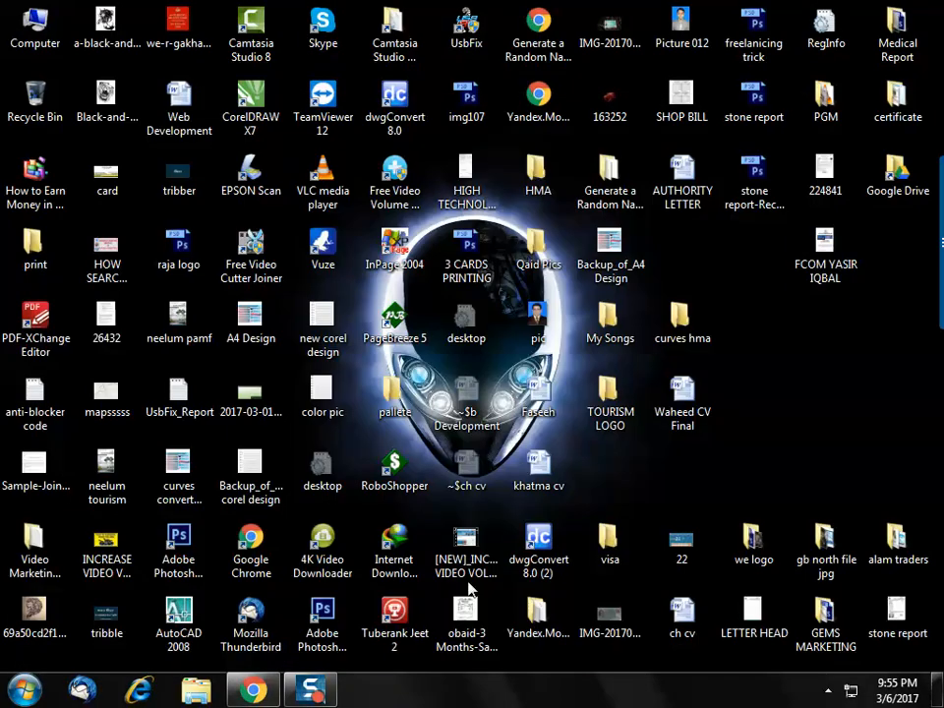
double_click(313, 625)
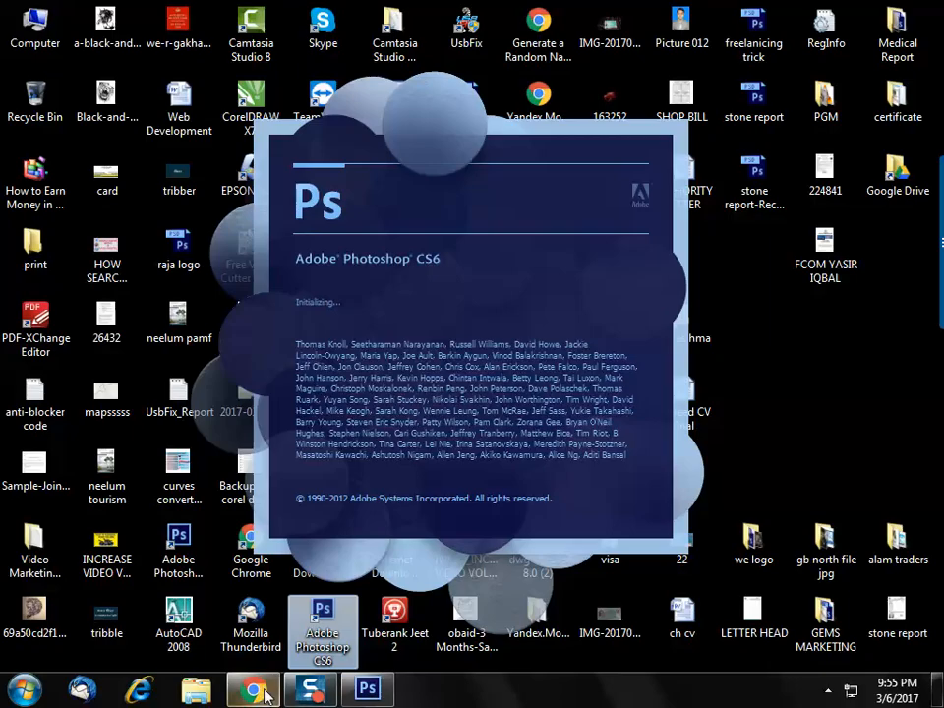
click(253, 691)
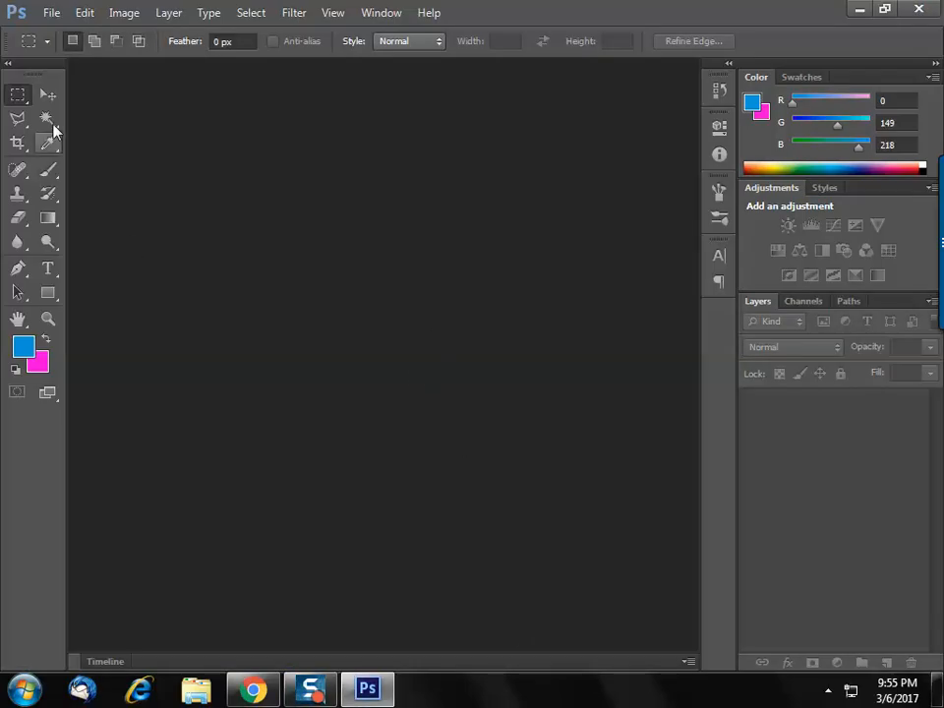
Create a new document 5 inches wide and 5 inches high at 300 pixels/inch.
click(51, 13)
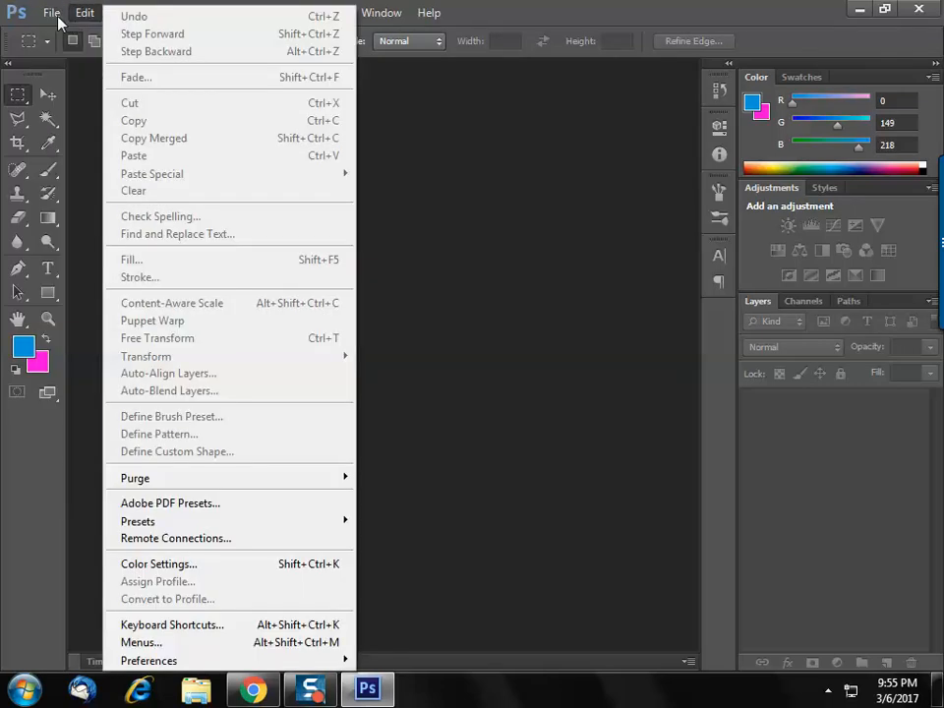
click(63, 32)
click(506, 228)
click(503, 255)
key(shift+Tab)
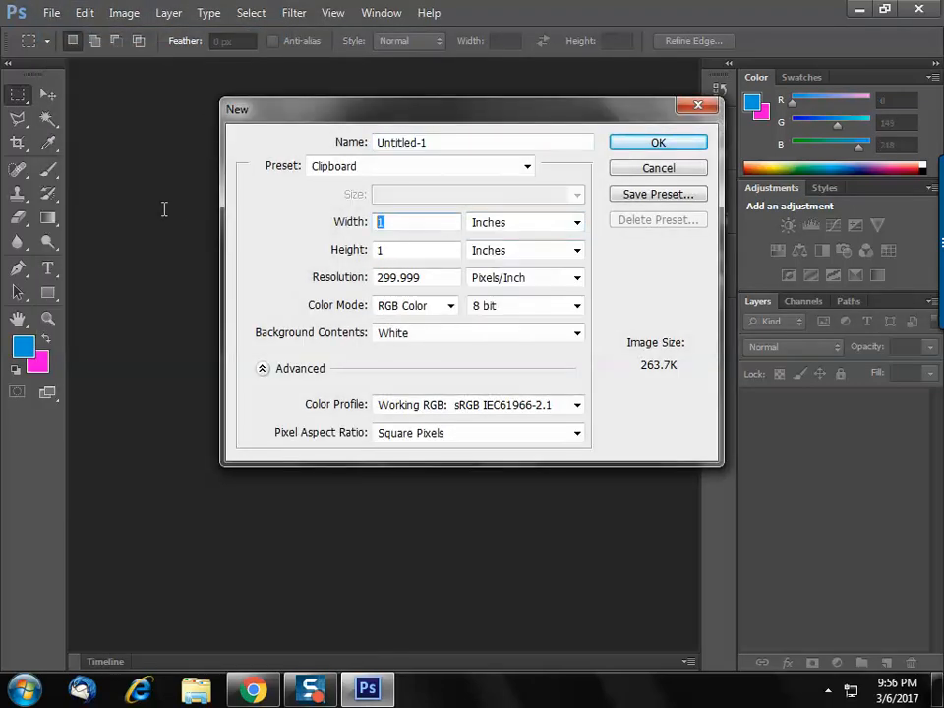
text(5)
key(Tab)
key(Tab)
text(5)
key(Tab)
key(Tab)
text(300)
key(Return)
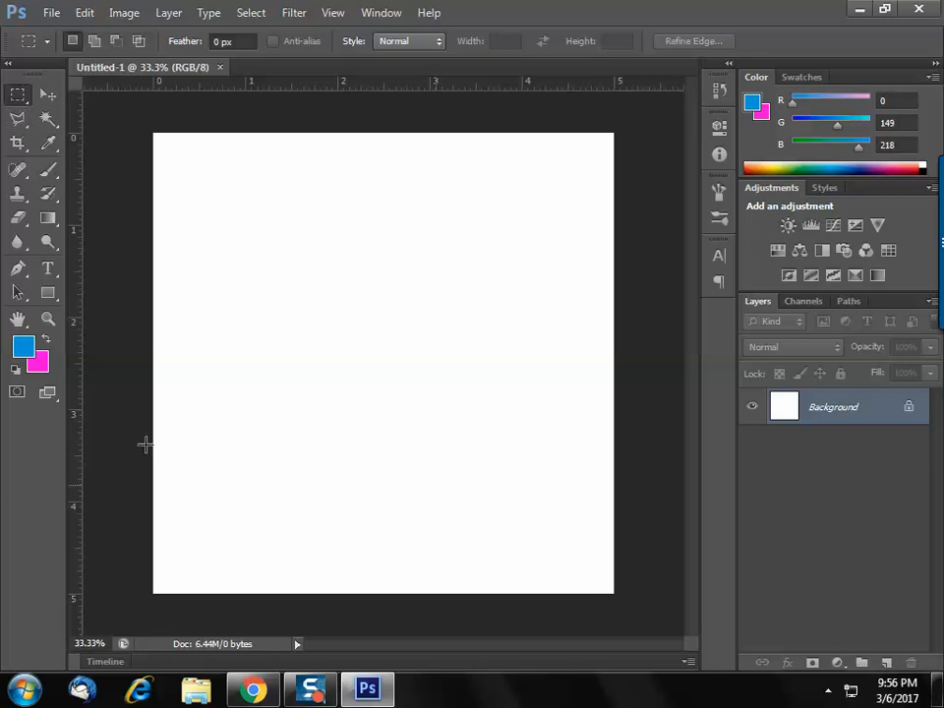
Draw six separate blue rectangle shapes, from about 129 × 267 px to about 387 × 381 px, three in the upper and three in the lower canvas.
click(48, 292)
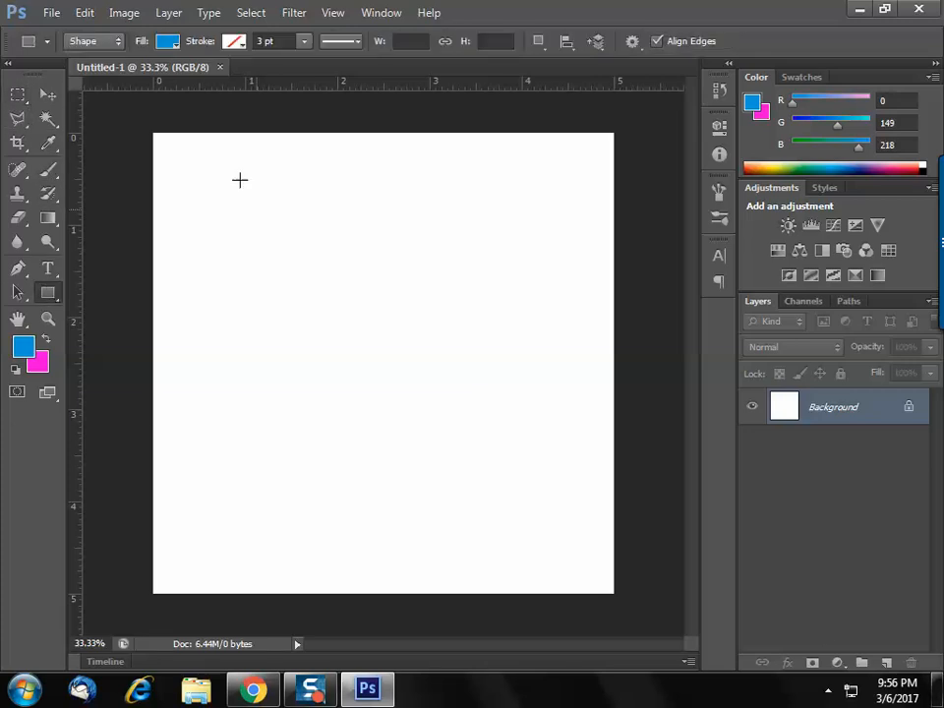
mouse_move(196, 158)
mouse_down()
mouse_move(256, 253)
mouse_move(282, 267)
mouse_up()
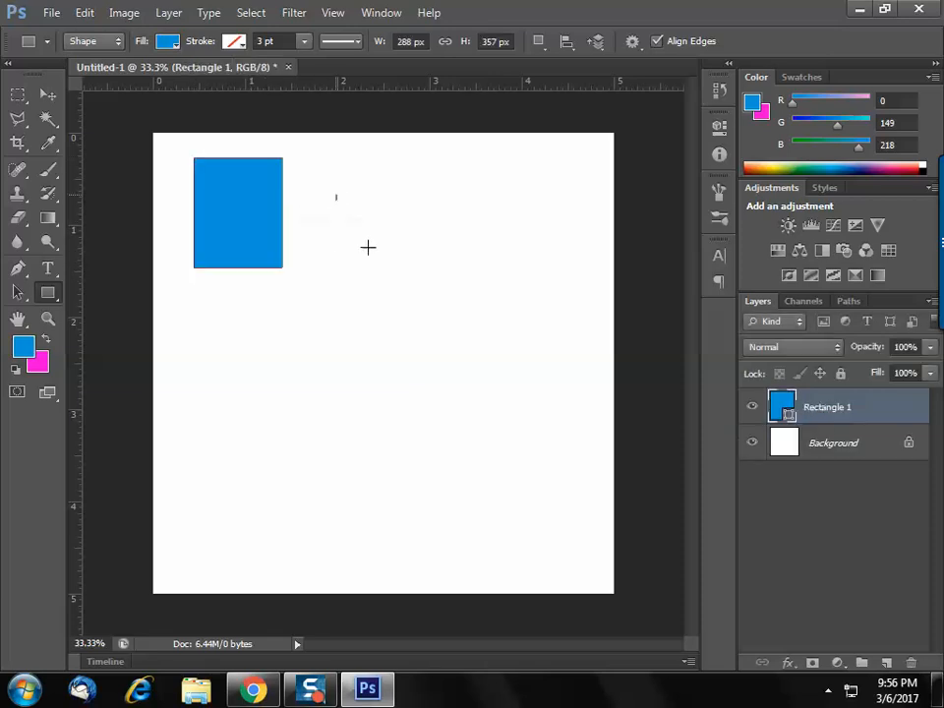
drag(336, 195, 455, 312)
drag(509, 167, 583, 292)
drag(210, 377, 341, 479)
drag(421, 411, 500, 504)
drag(554, 342, 594, 424)
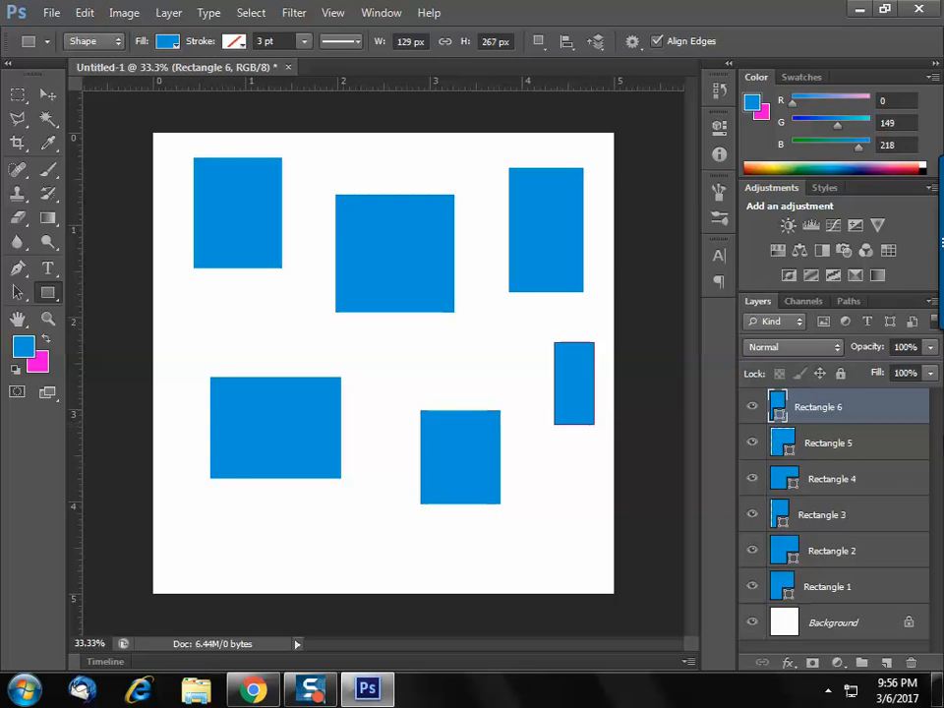
Change the fill color of Rectangle 2 to red, ff0000.
double_click(782, 587)
click(857, 278)
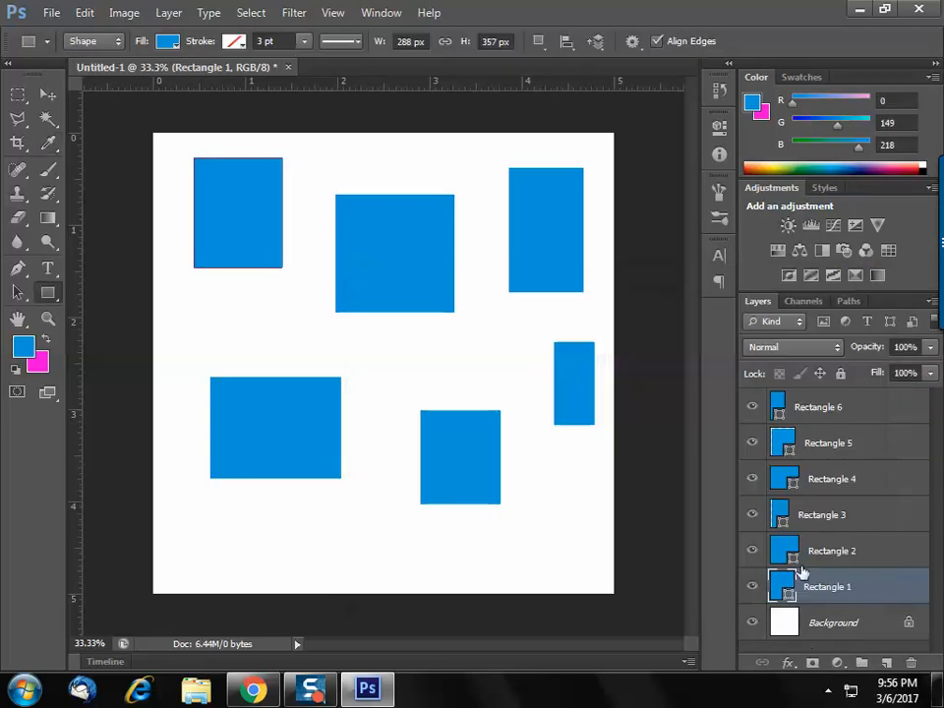
click(794, 554)
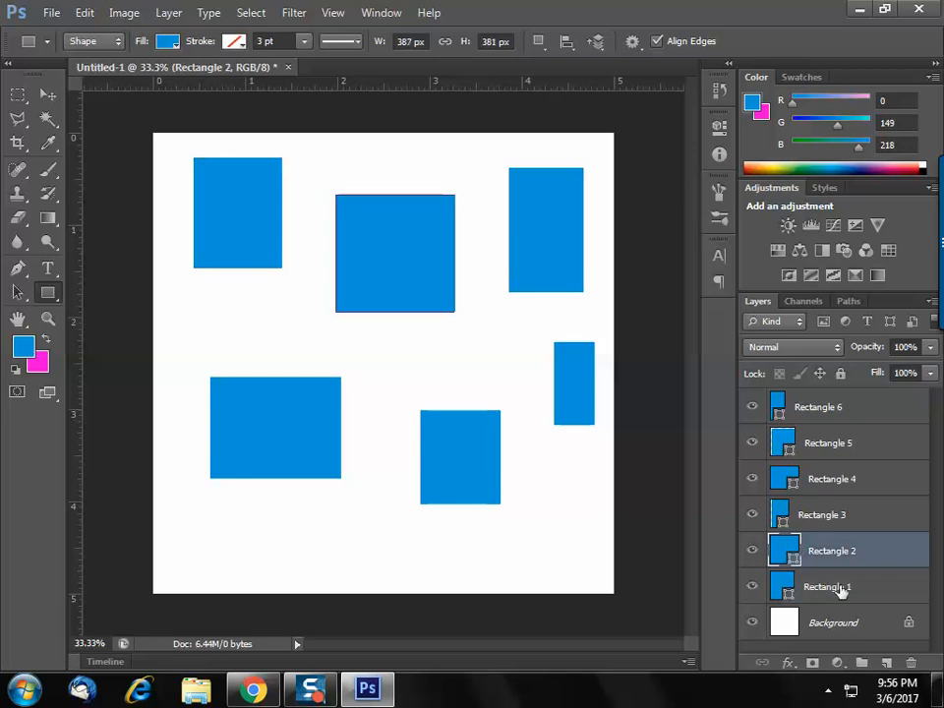
double_click(784, 548)
click(633, 329)
click(606, 328)
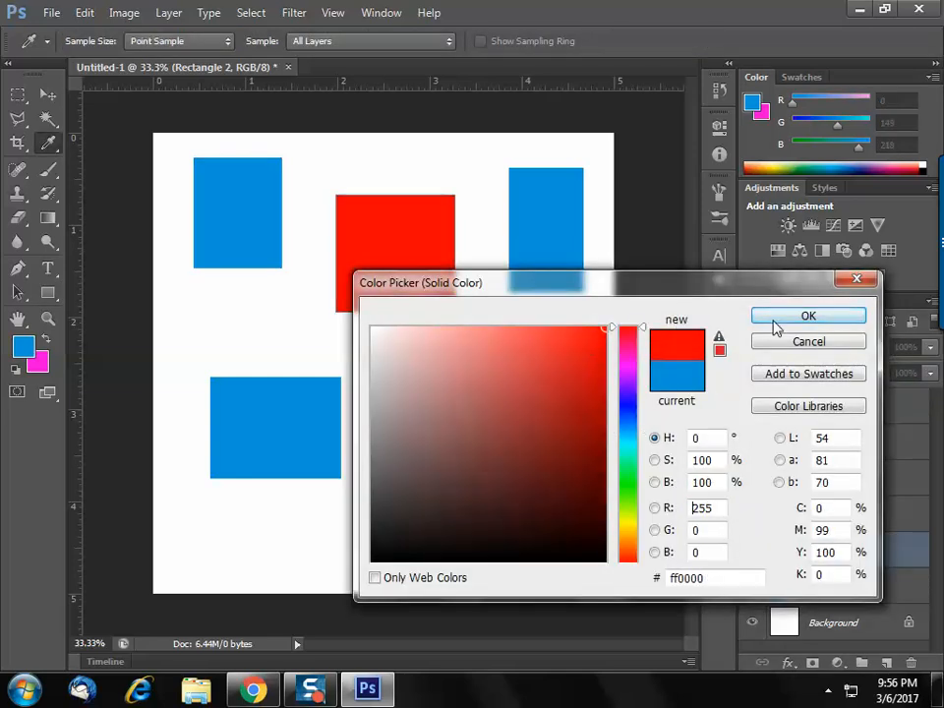
click(782, 320)
Change the fill color of Rectangle 3 to magenta, d700da.
click(797, 512)
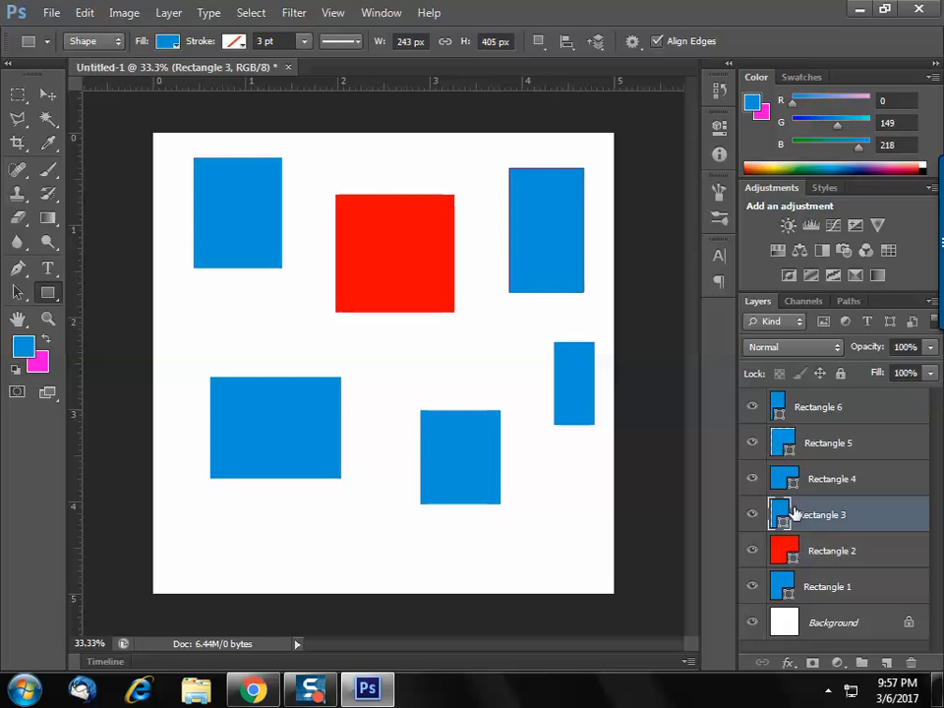
double_click(771, 512)
key(Escape)
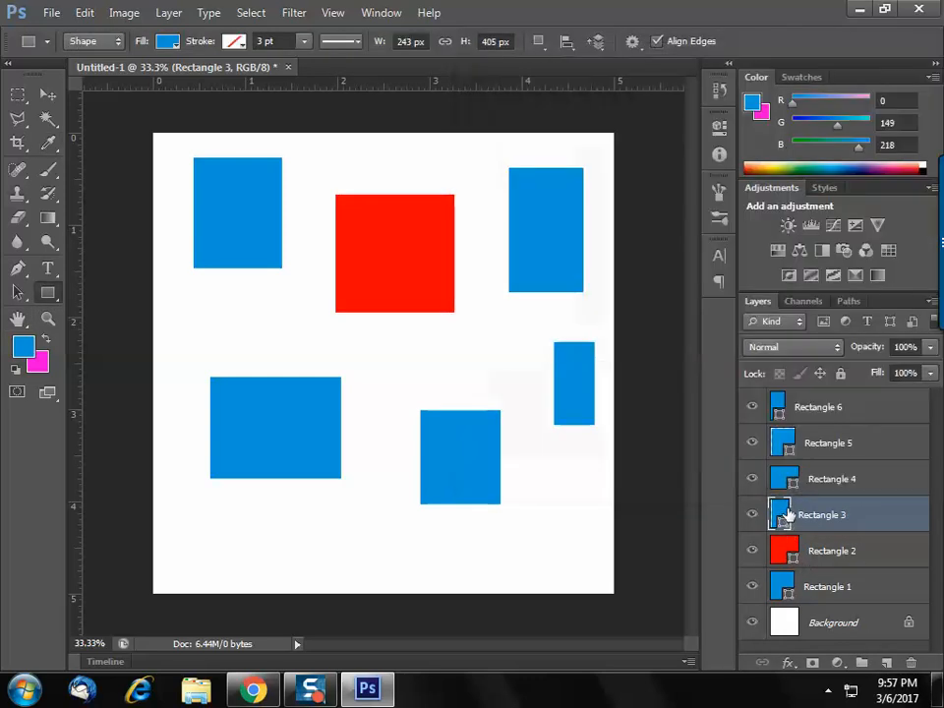
double_click(784, 513)
drag(614, 455, 609, 365)
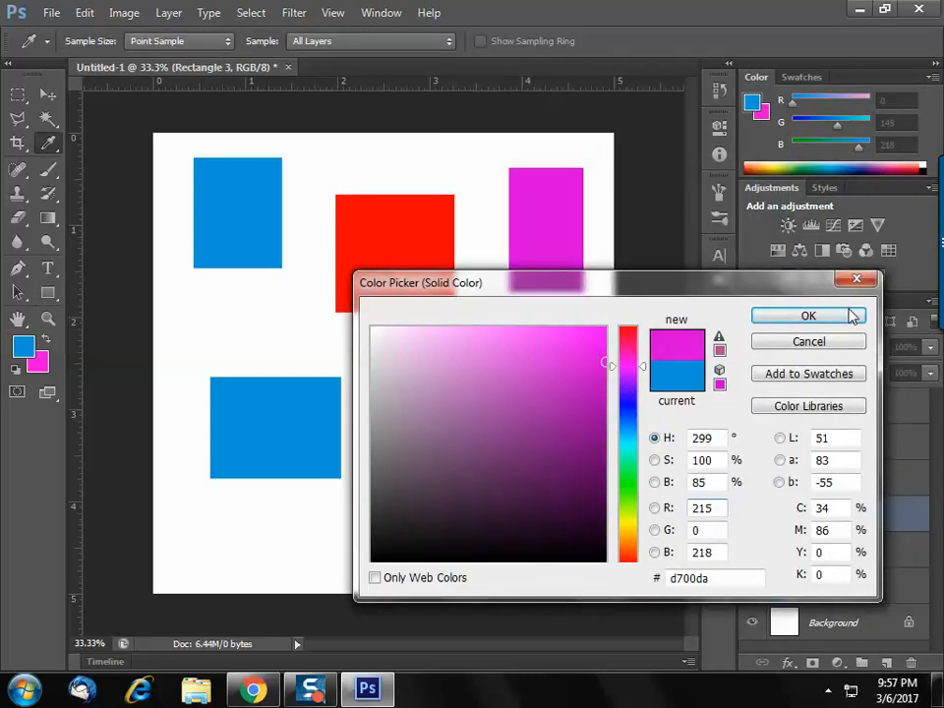
key(Return)
Change the fill color of Rectangle 4 to bright green, 37ff08.
double_click(783, 483)
click(540, 392)
drag(626, 386, 625, 362)
click(599, 328)
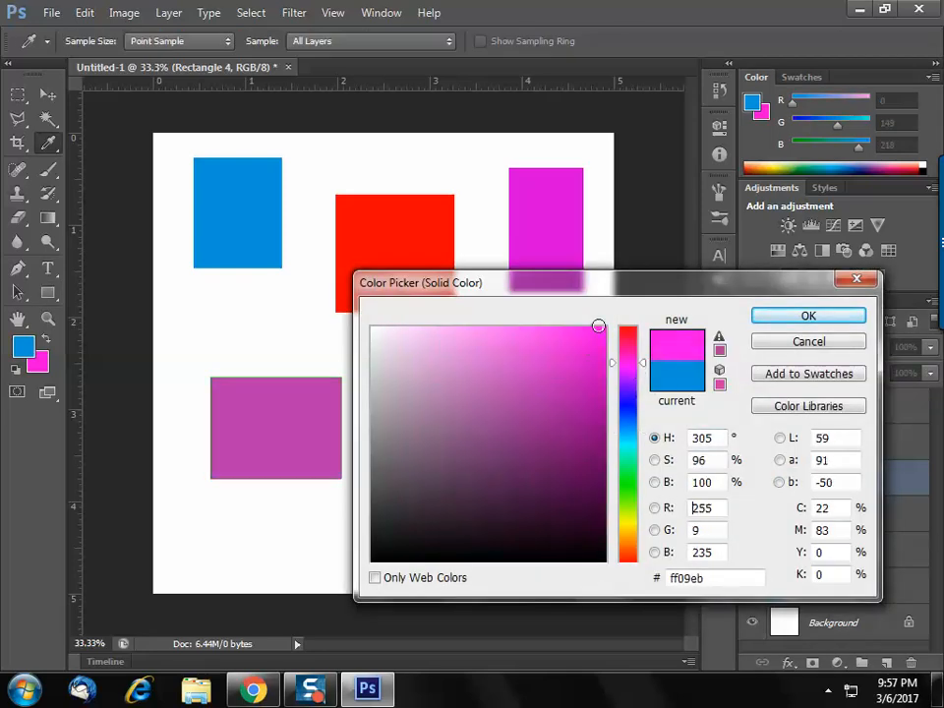
click(626, 494)
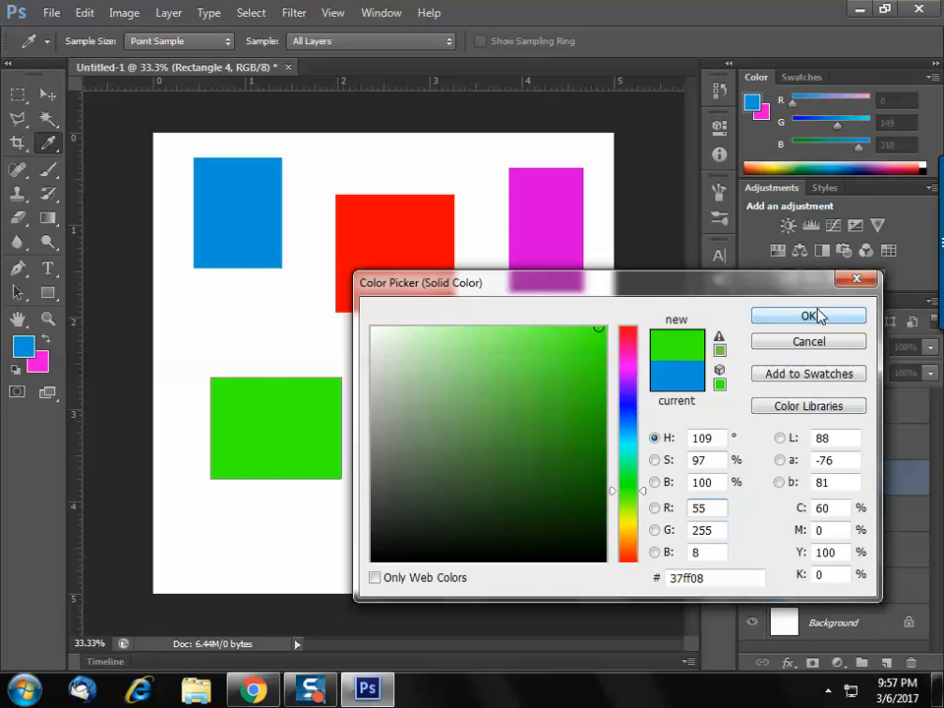
click(816, 315)
Change the fill color of Rectangle 5 to orange.
click(782, 447)
double_click(779, 446)
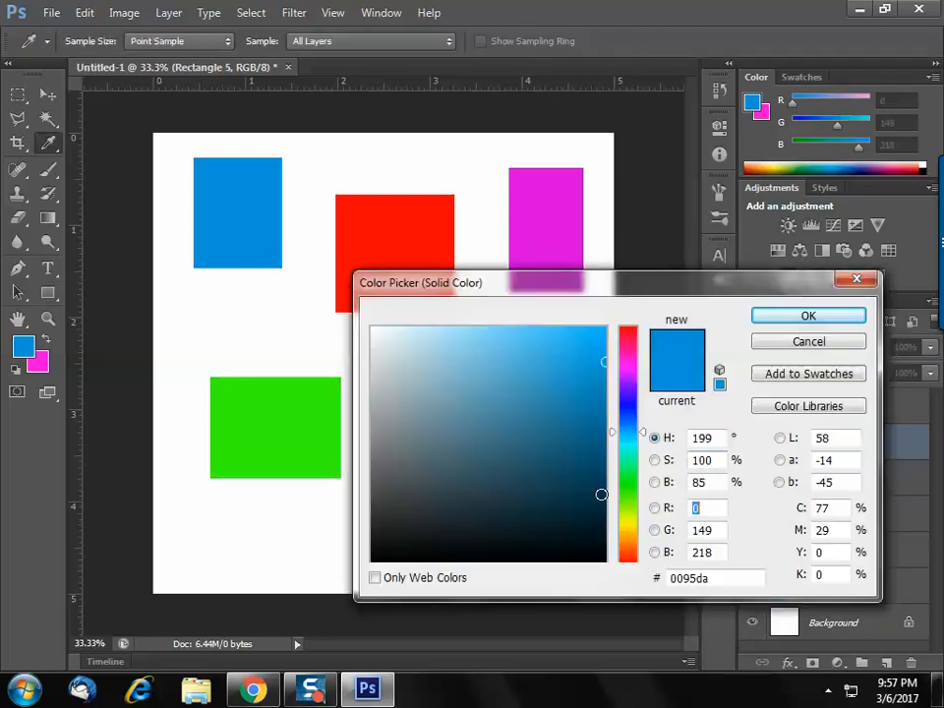
click(627, 553)
click(808, 317)
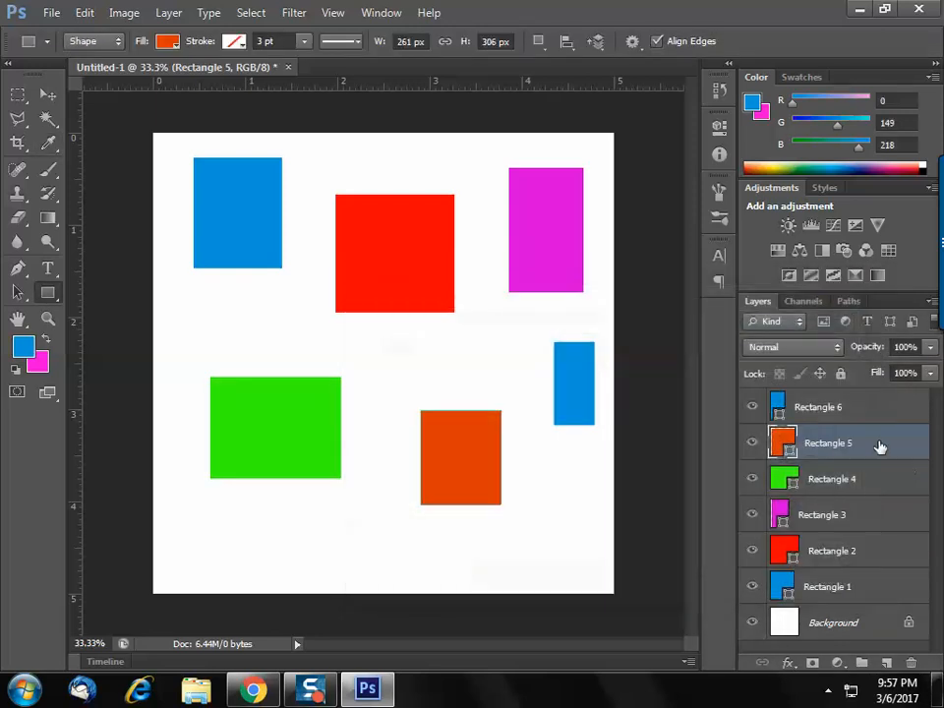
Change the fill color of Rectangle 6 to a deep blue.
double_click(778, 406)
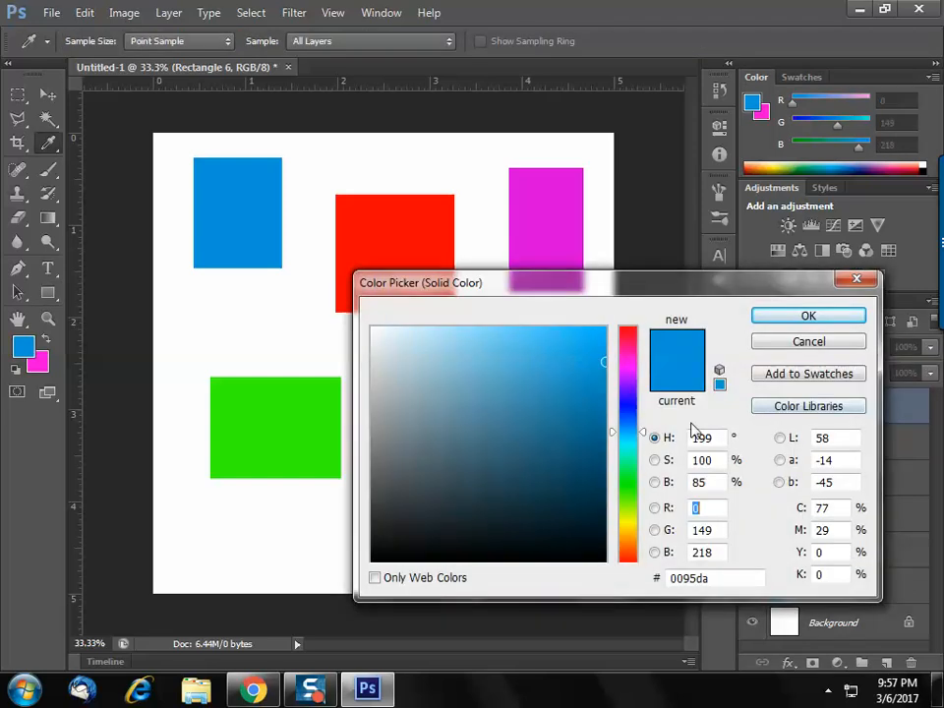
click(635, 404)
mouse_move(639, 398)
mouse_down()
mouse_move(634, 425)
mouse_move(634, 389)
mouse_move(634, 412)
mouse_up()
click(839, 316)
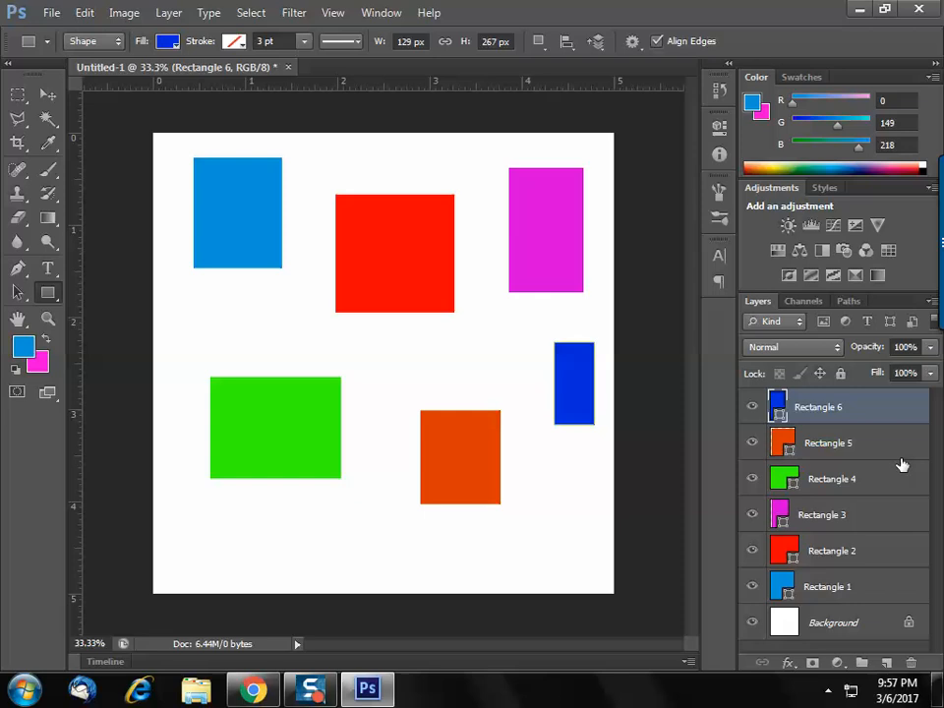
Stretch Rectangle 6 toward the left with Free Transform to about 158% of its width.
key(ctrl+t)
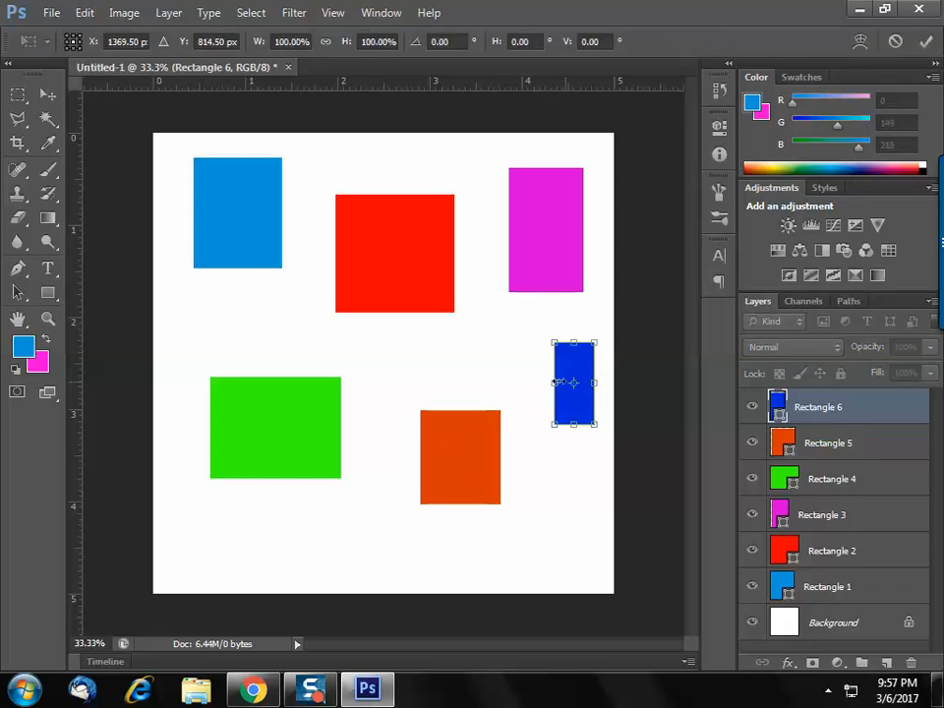
drag(556, 382, 531, 381)
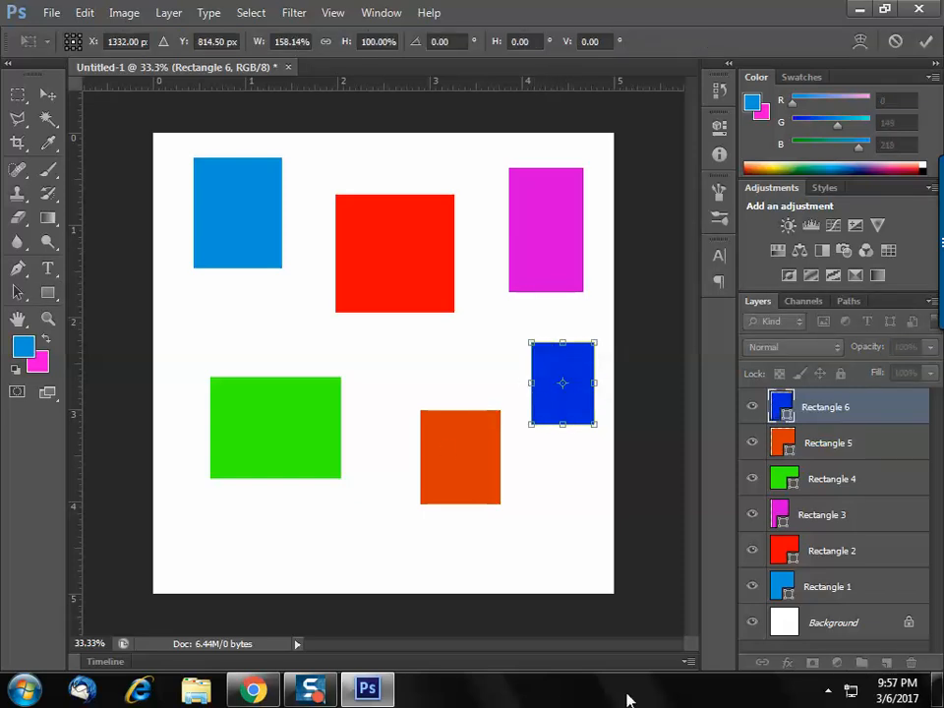
key(Return)
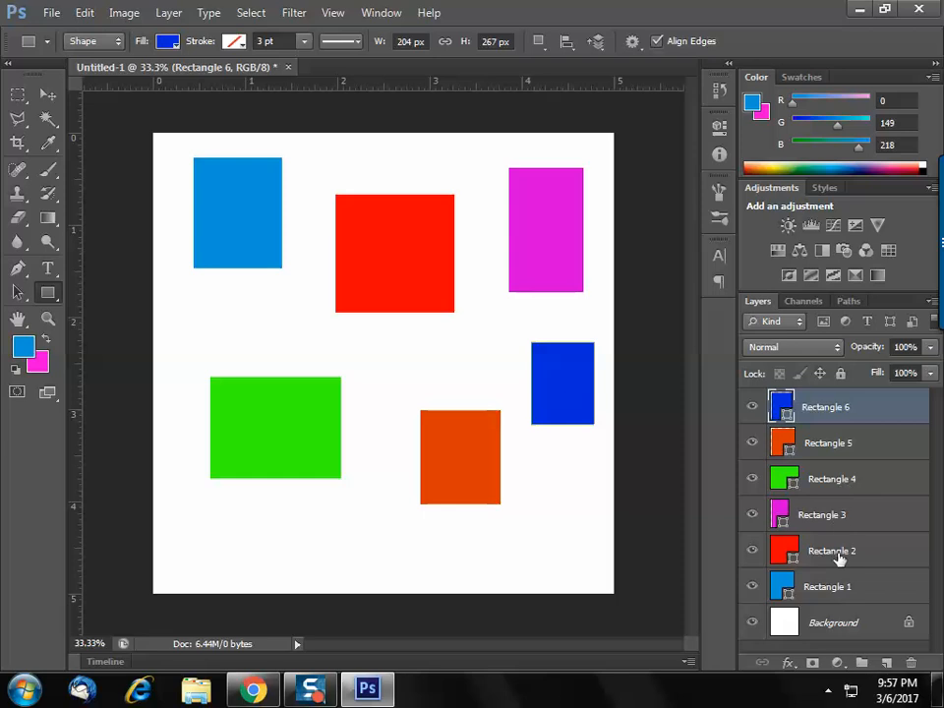
Filter the layer list by kind to show only pixel layers, and turn that filter off again.
click(778, 325)
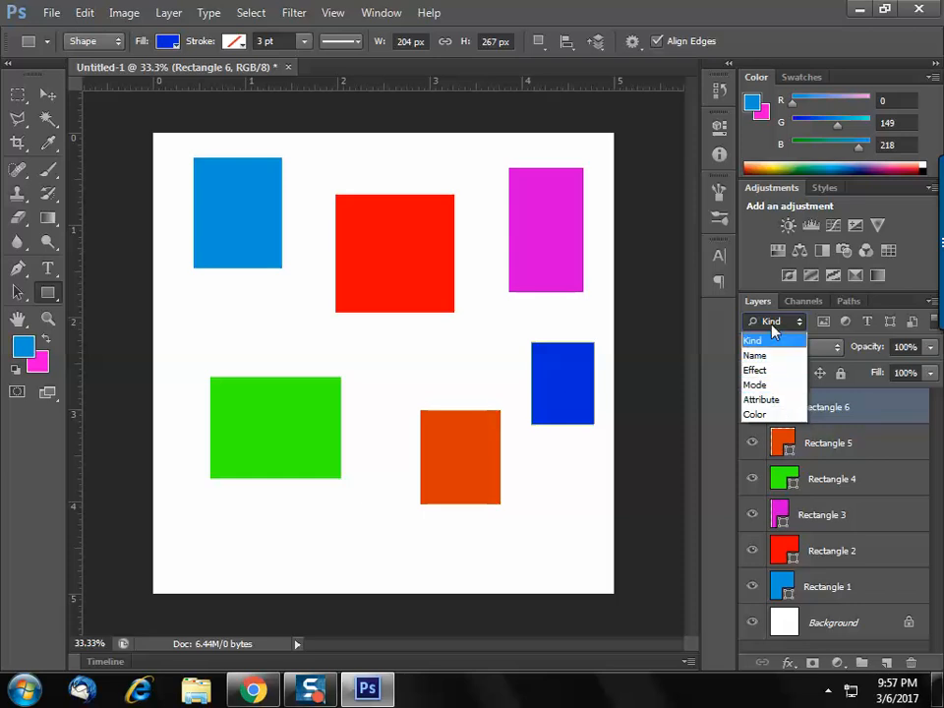
click(775, 340)
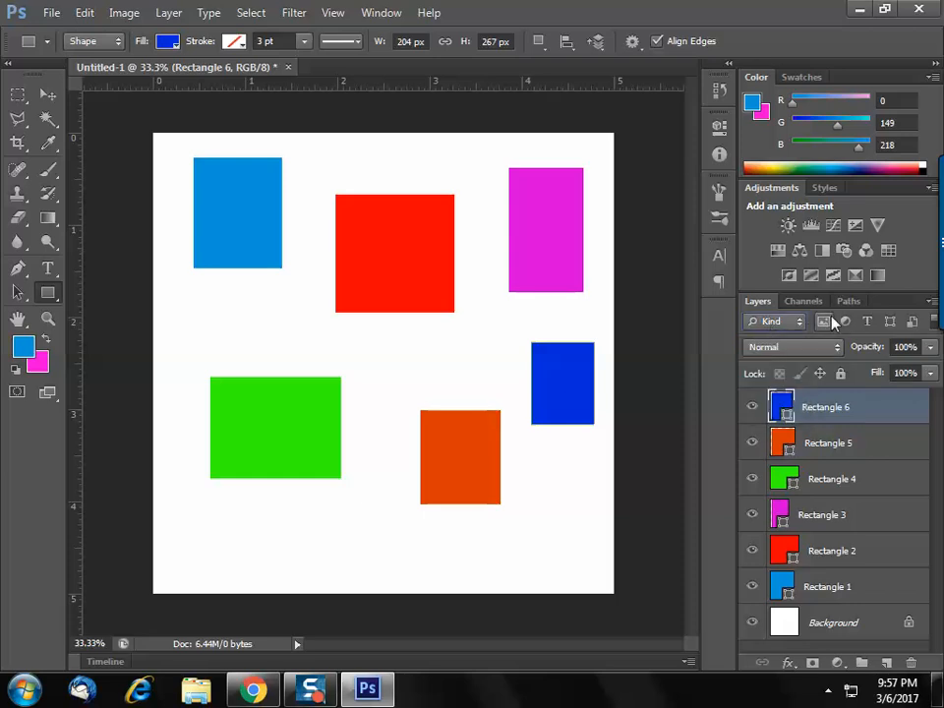
click(826, 324)
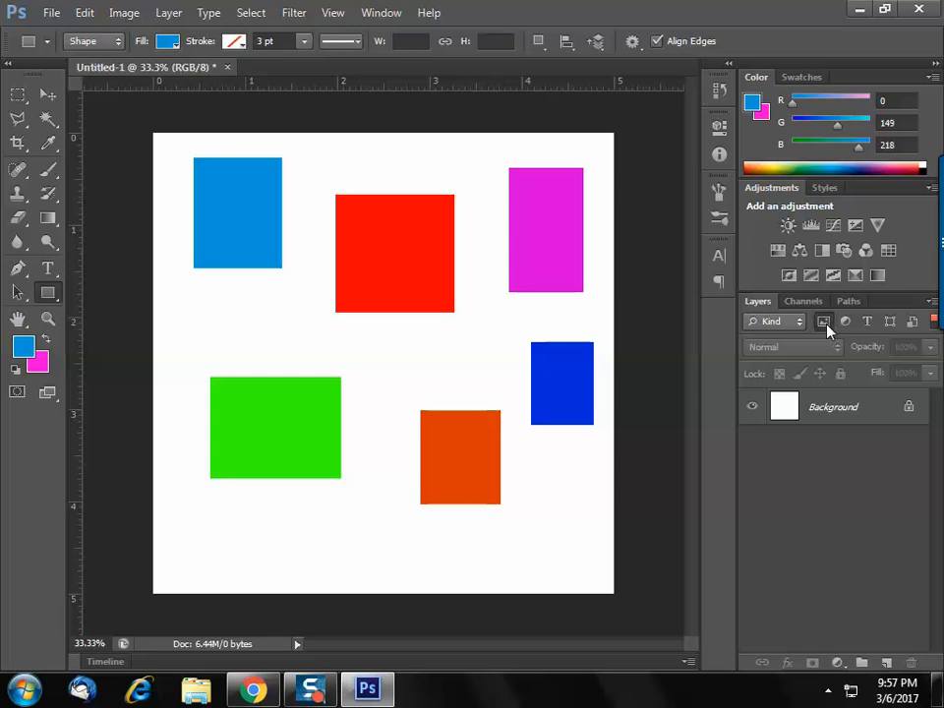
click(825, 325)
click(825, 325)
click(825, 325)
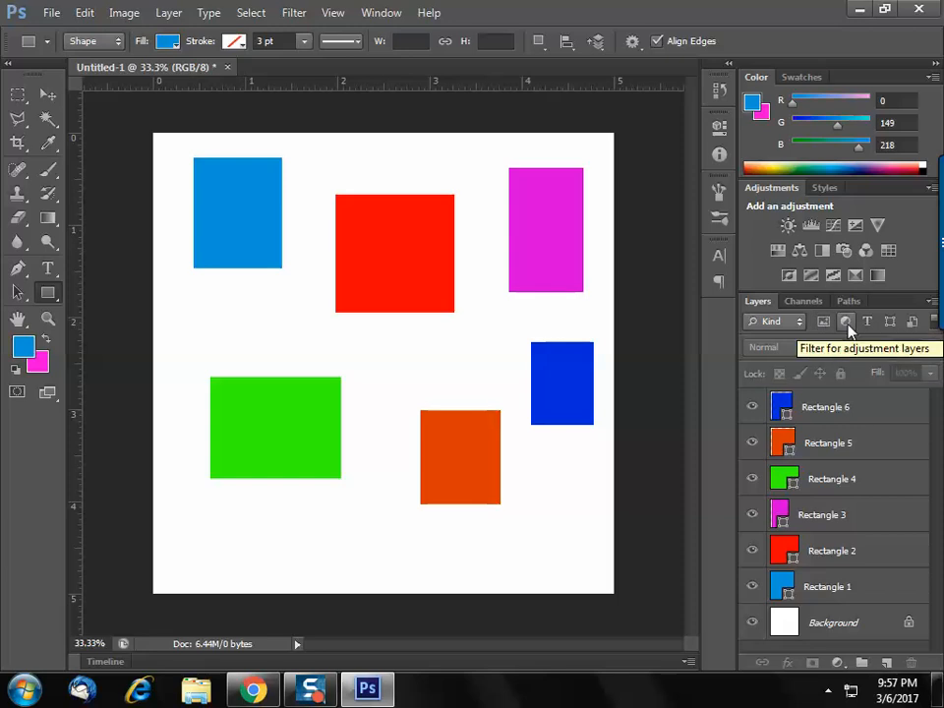
Toggle the adjustment layer filter and the type layer filter on and off to compare the layer list.
click(846, 323)
click(846, 323)
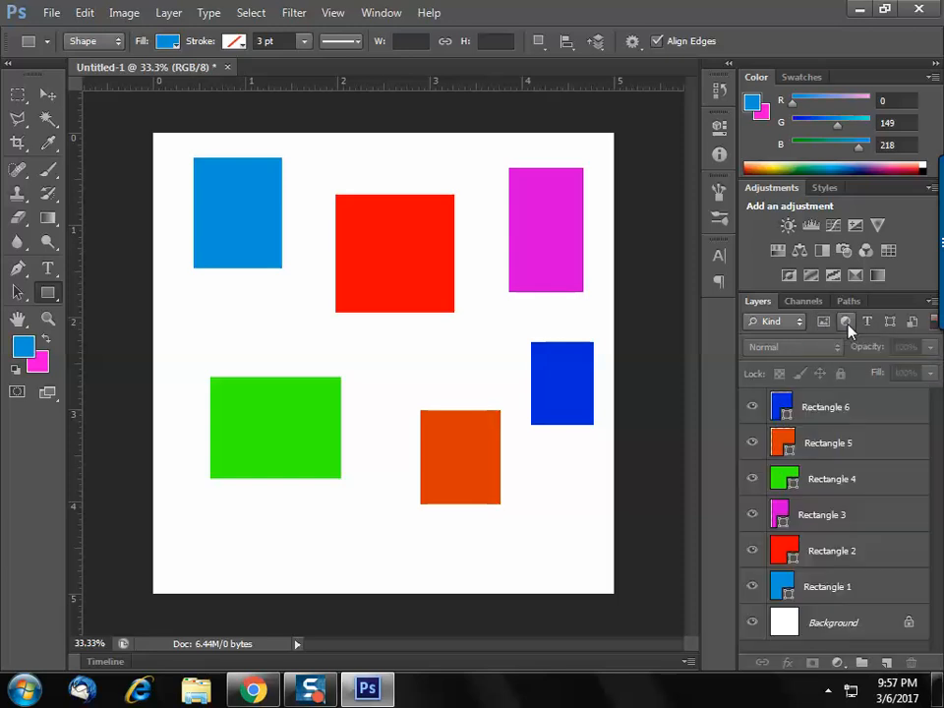
click(868, 323)
click(868, 324)
Filter the layer list in turn for pixel, adjustment and type layers.
click(826, 320)
click(826, 320)
click(825, 323)
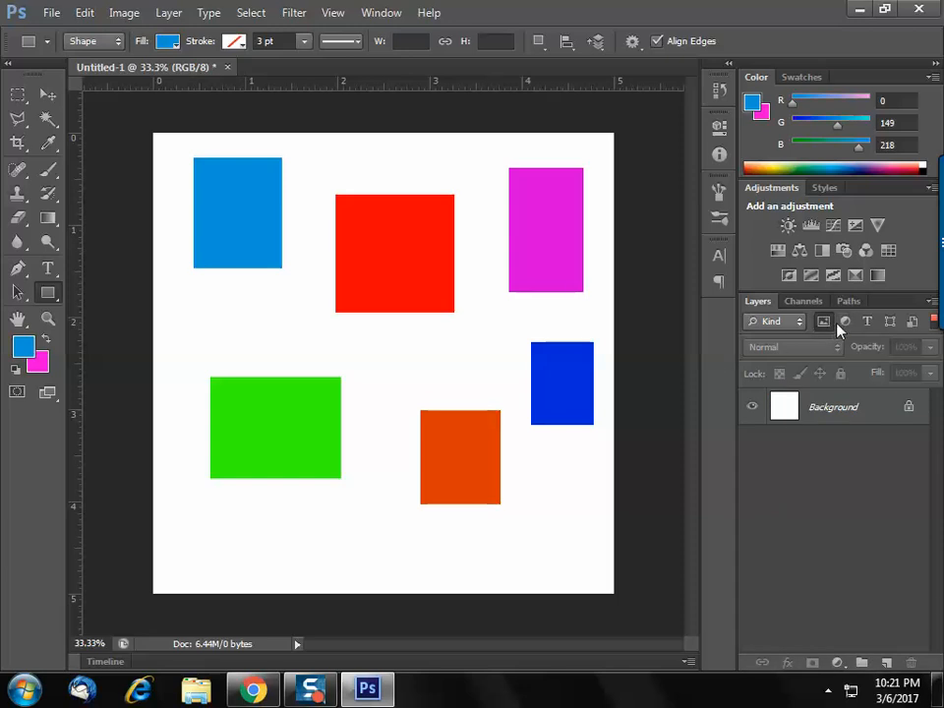
click(846, 325)
click(829, 320)
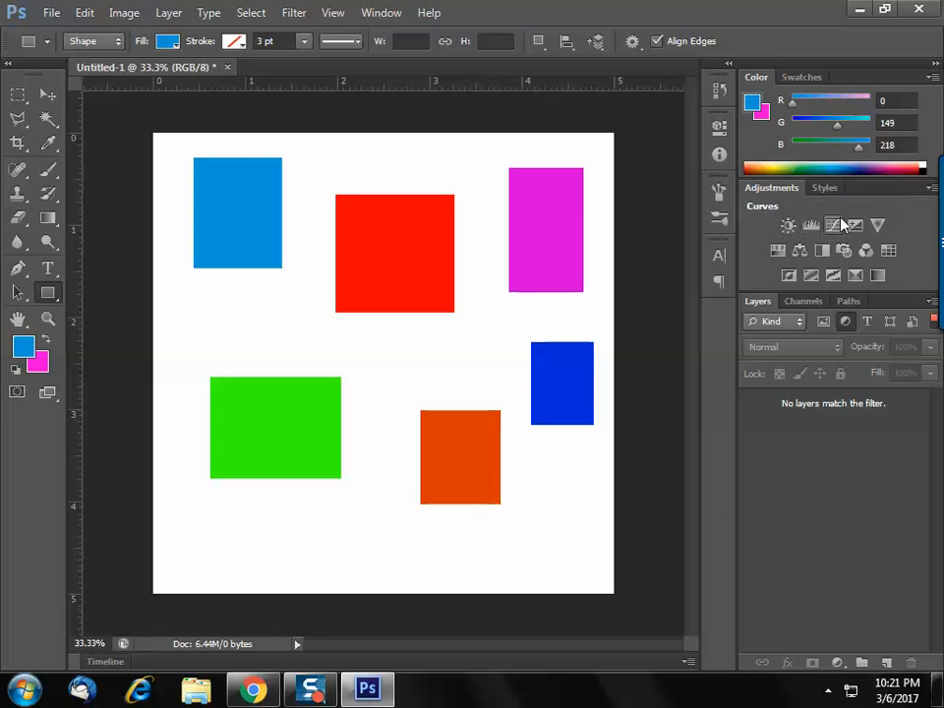
click(869, 323)
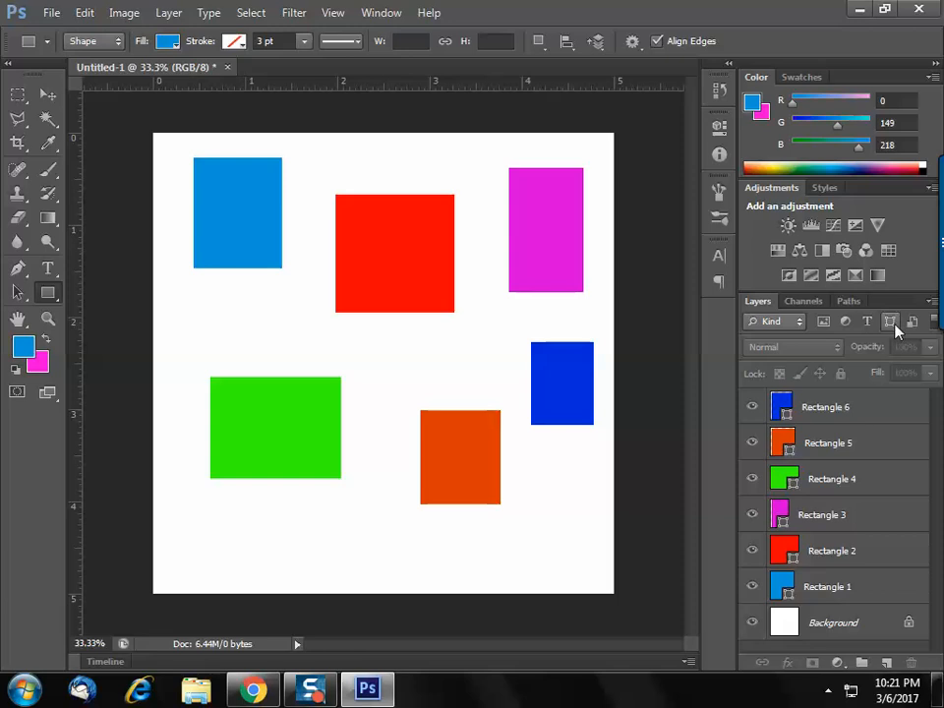
Filter the layer list for shape layers and smart objects together.
click(890, 323)
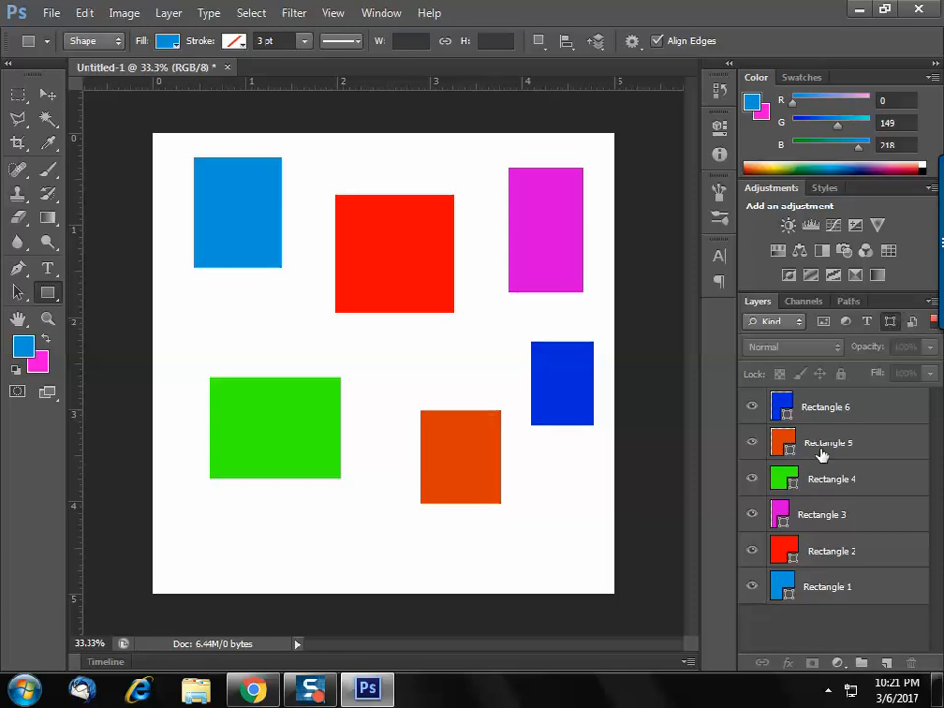
click(892, 321)
click(911, 322)
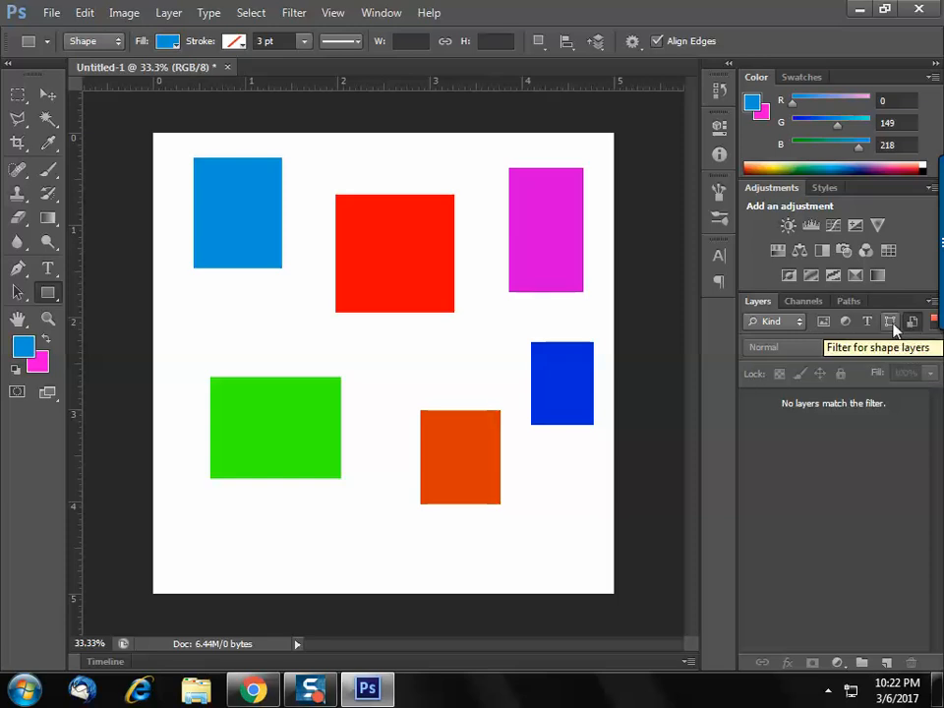
click(891, 325)
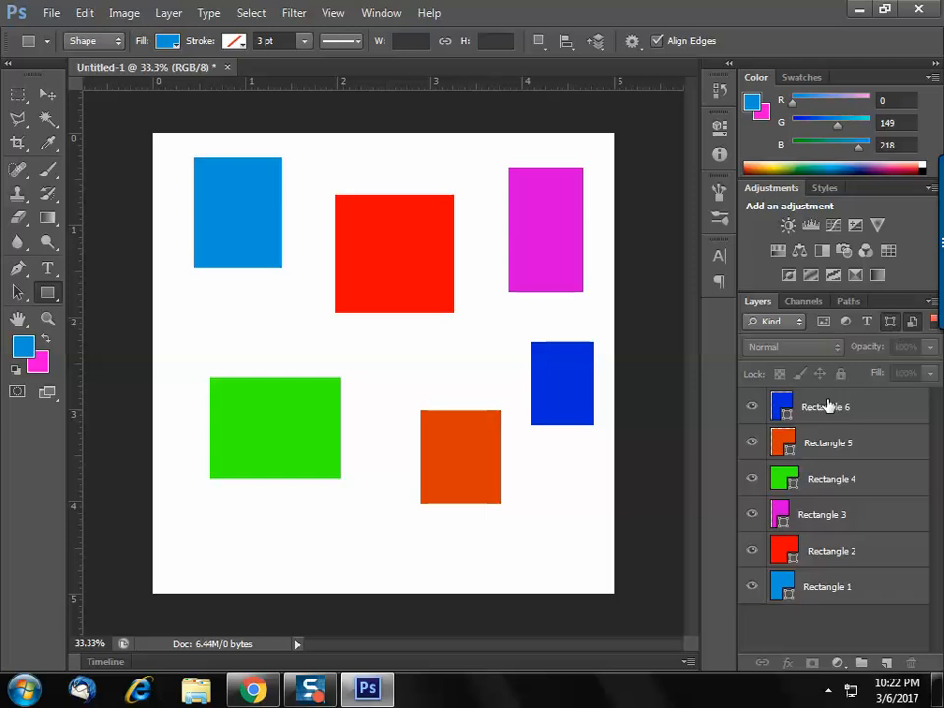
Toggle the shape layer and smart object filters off and on to compare the layer list.
click(891, 325)
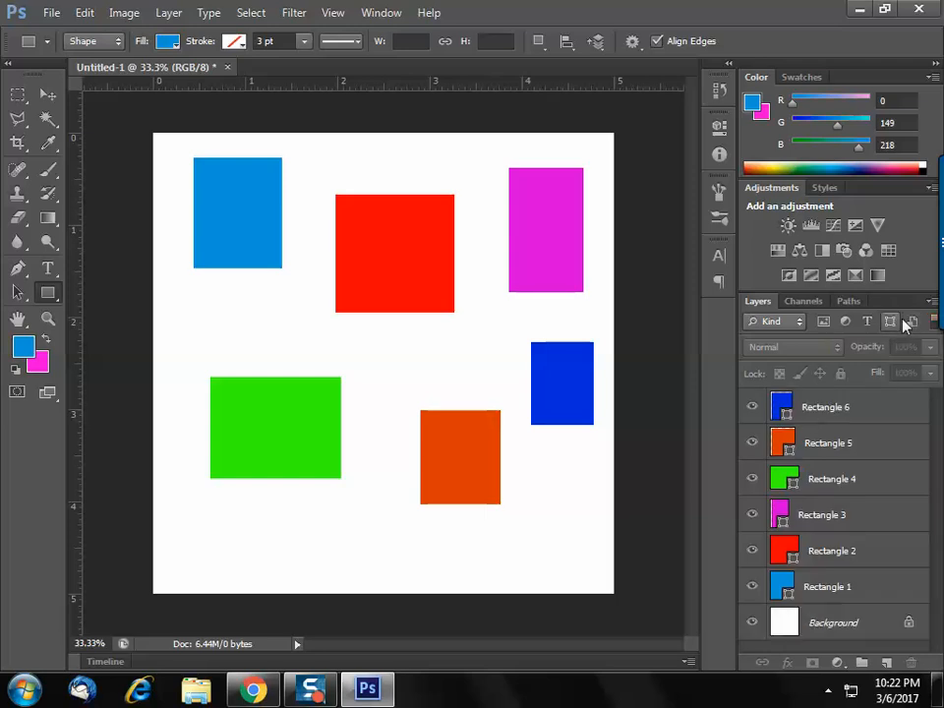
click(913, 325)
click(913, 325)
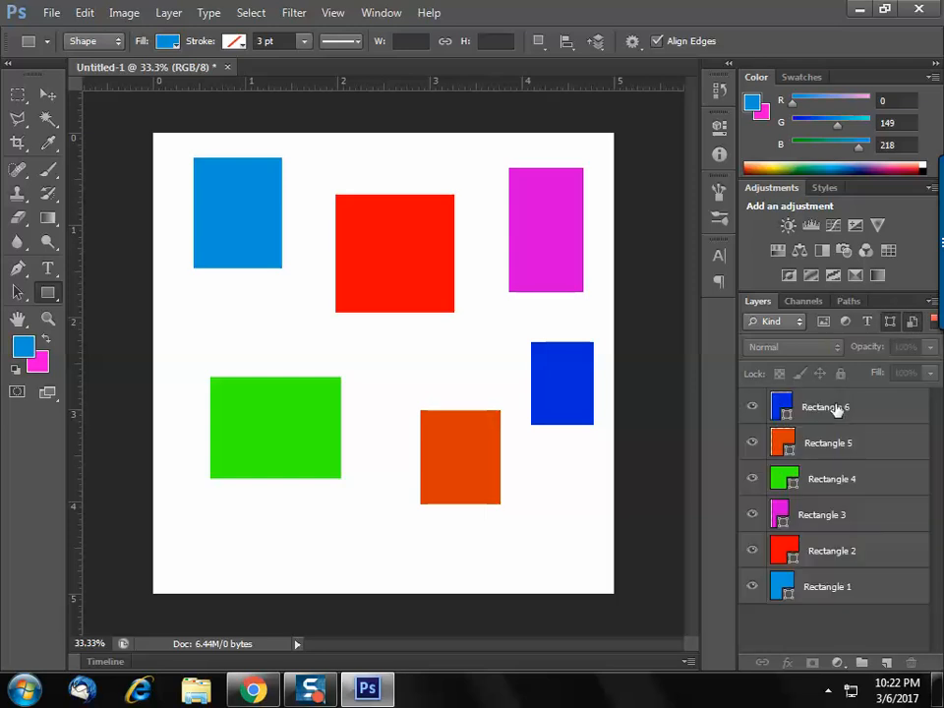
Select the Rectangle 6 layer and look through its layer commands, such as Convert to Smart Object.
click(837, 407)
right_click(839, 409)
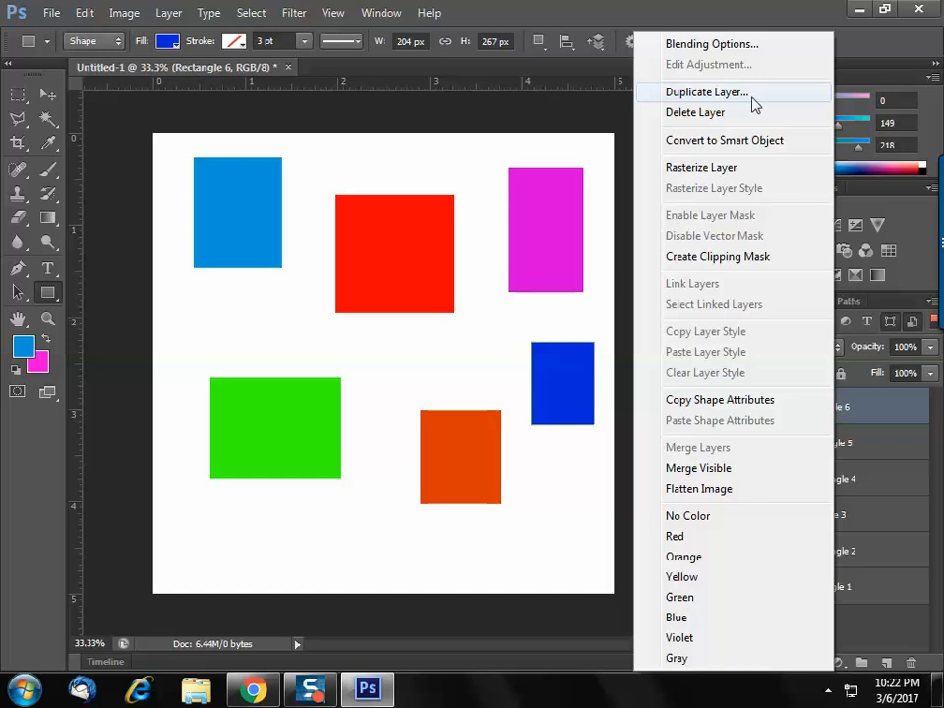
click(883, 407)
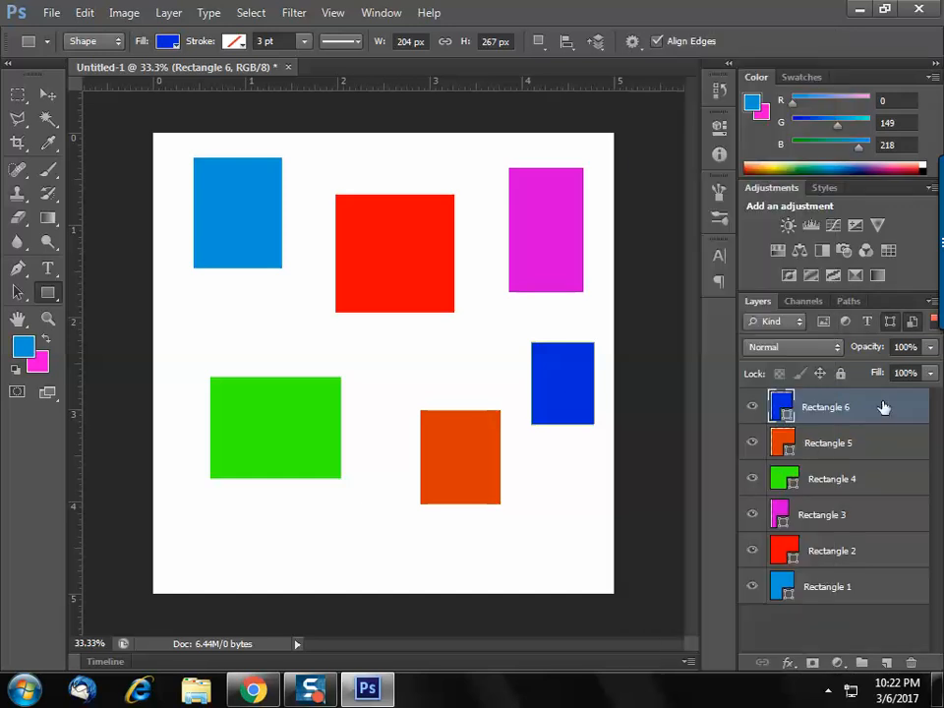
Filter the layer list for smart objects only, and clear the filter to list all layers again.
click(912, 322)
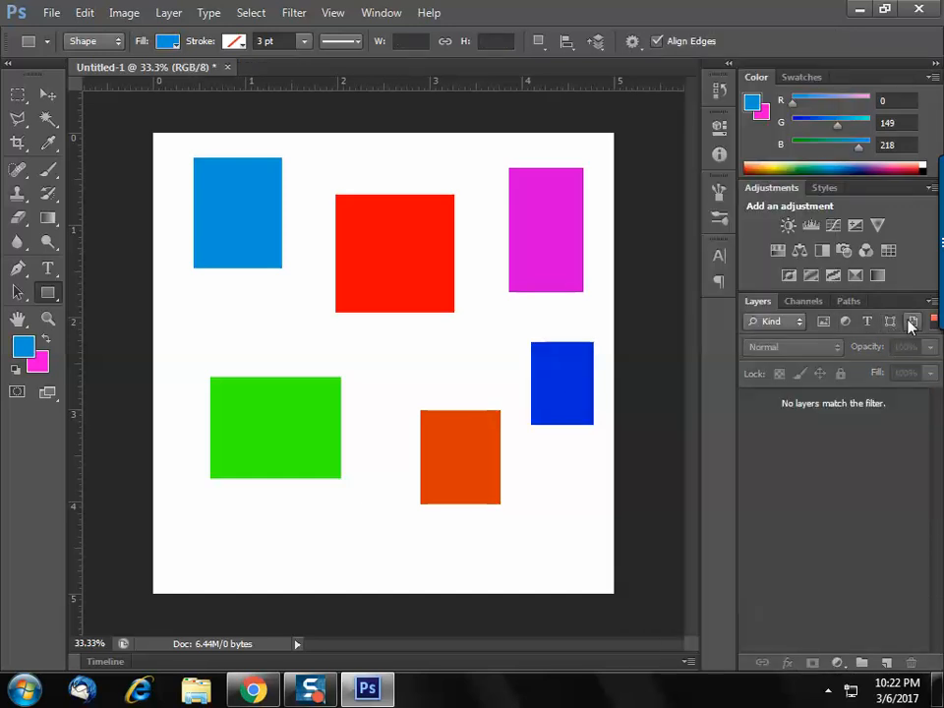
click(911, 322)
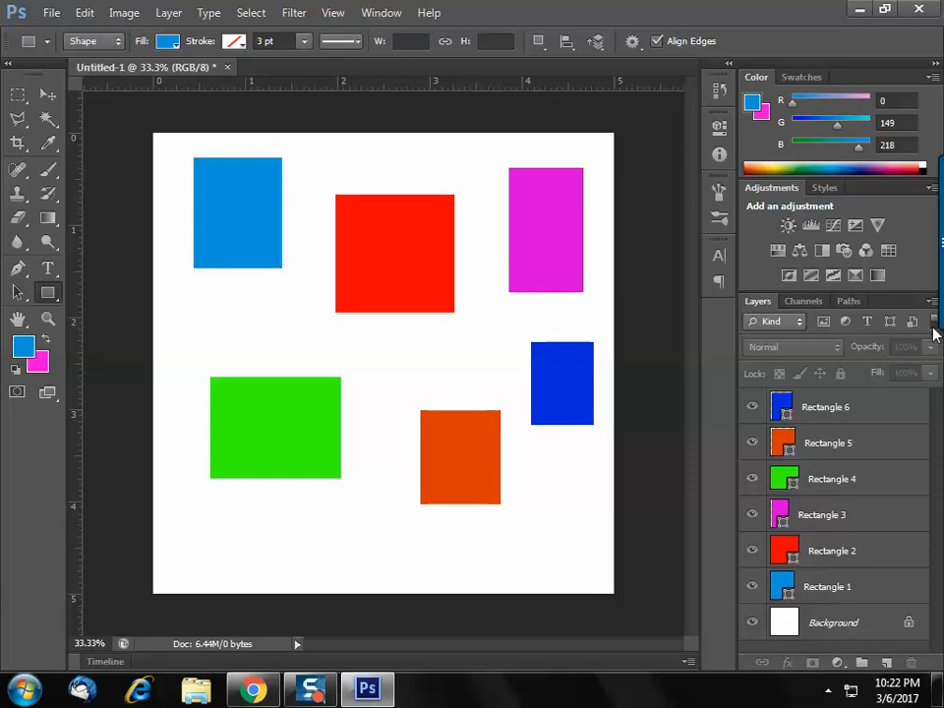
mouse_move(930, 246)
mouse_move(929, 284)
mouse_down()
mouse_move(932, 245)
mouse_move(786, 64)
mouse_move(885, 187)
mouse_move(932, 295)
mouse_up()
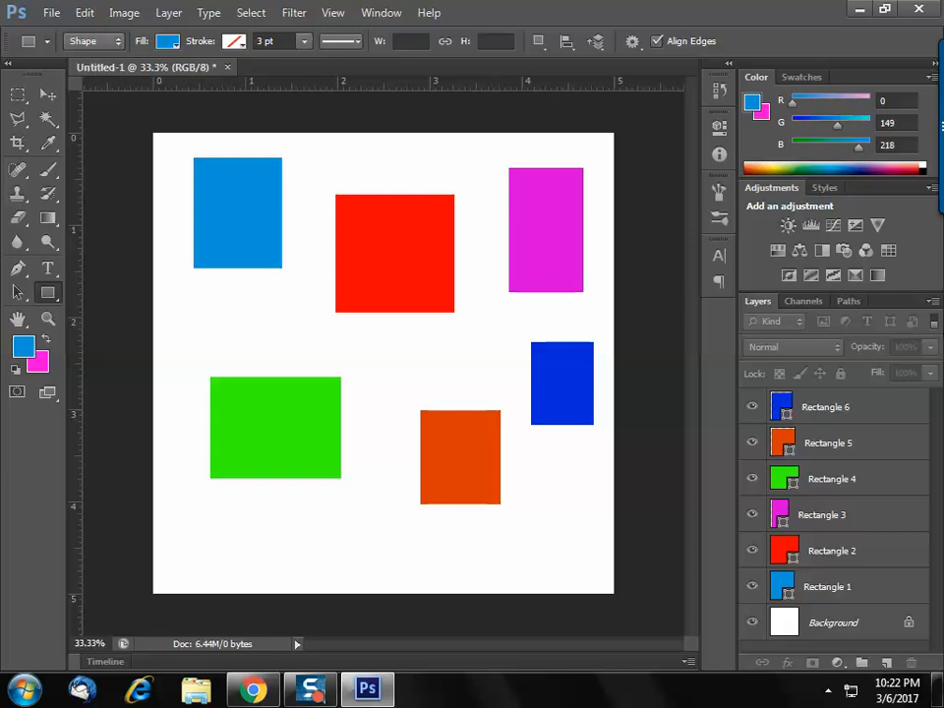
Select the Rectangle 6 layer and view the available blending modes without changing it.
click(861, 394)
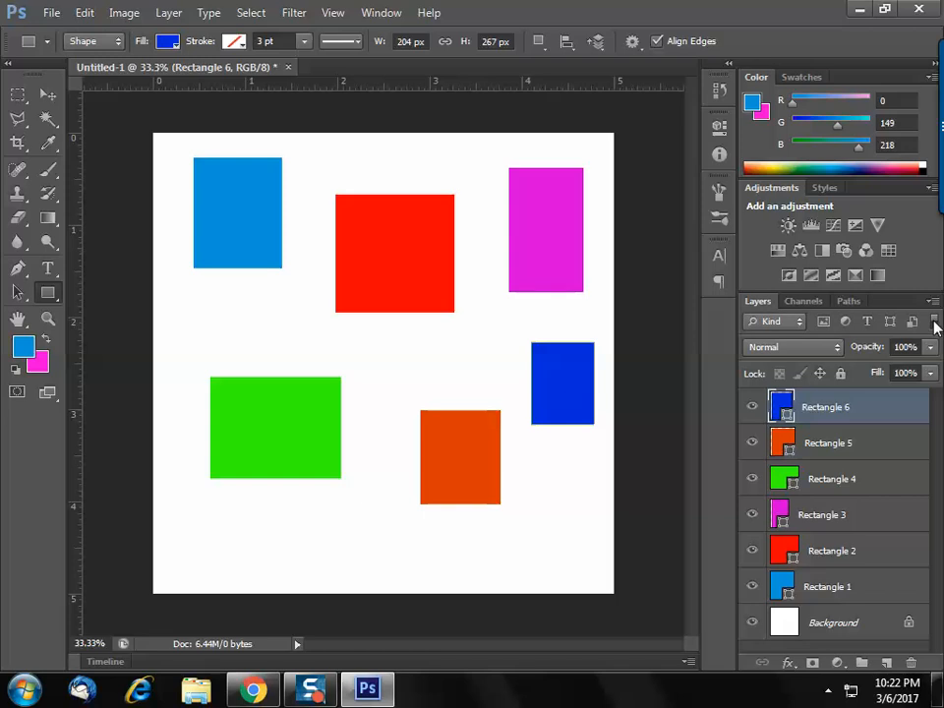
click(806, 348)
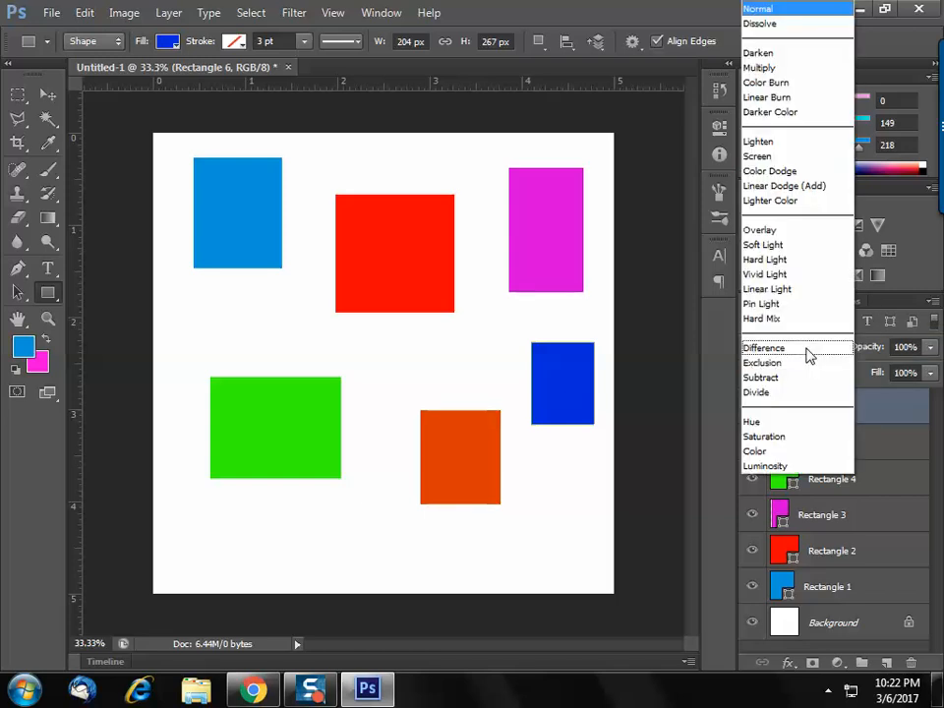
key(Escape)
Rename the Rectangle 1 layer to "Blue rectangele".
click(836, 590)
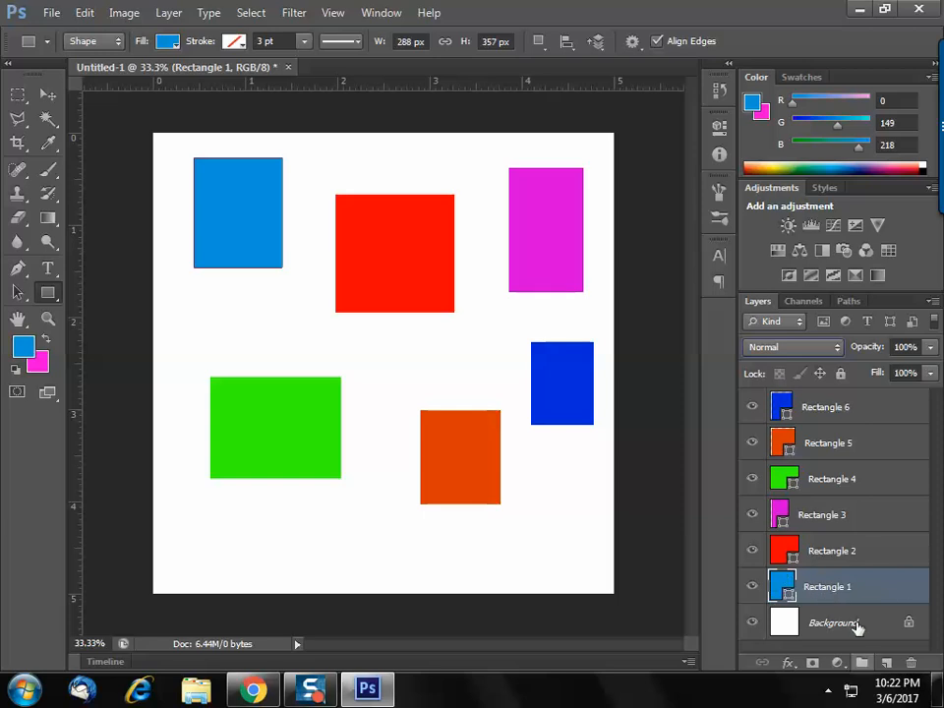
double_click(830, 587)
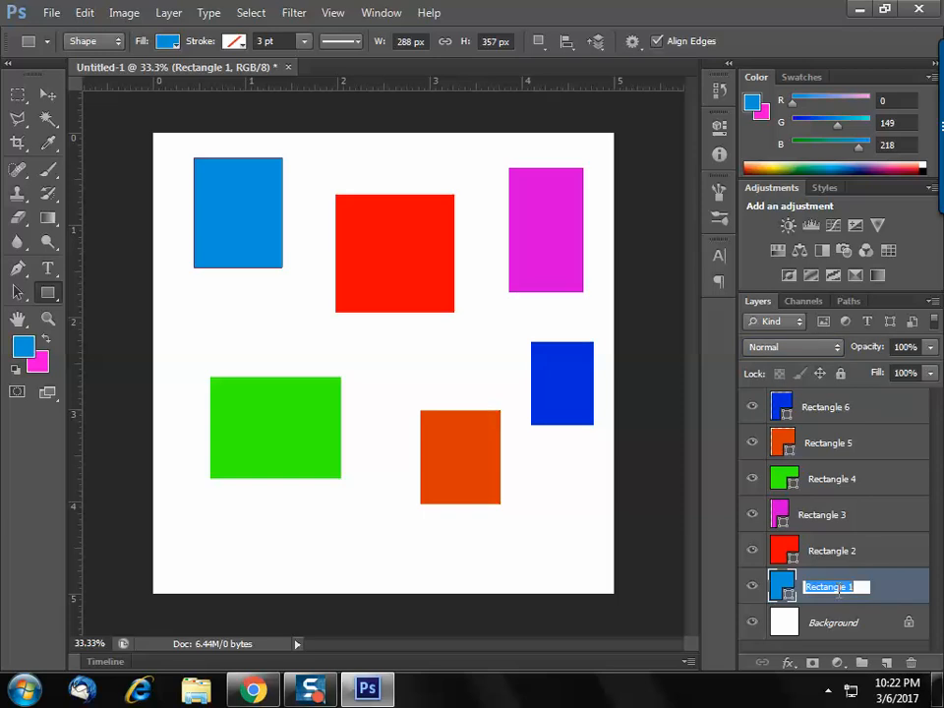
text(Blue Rec)
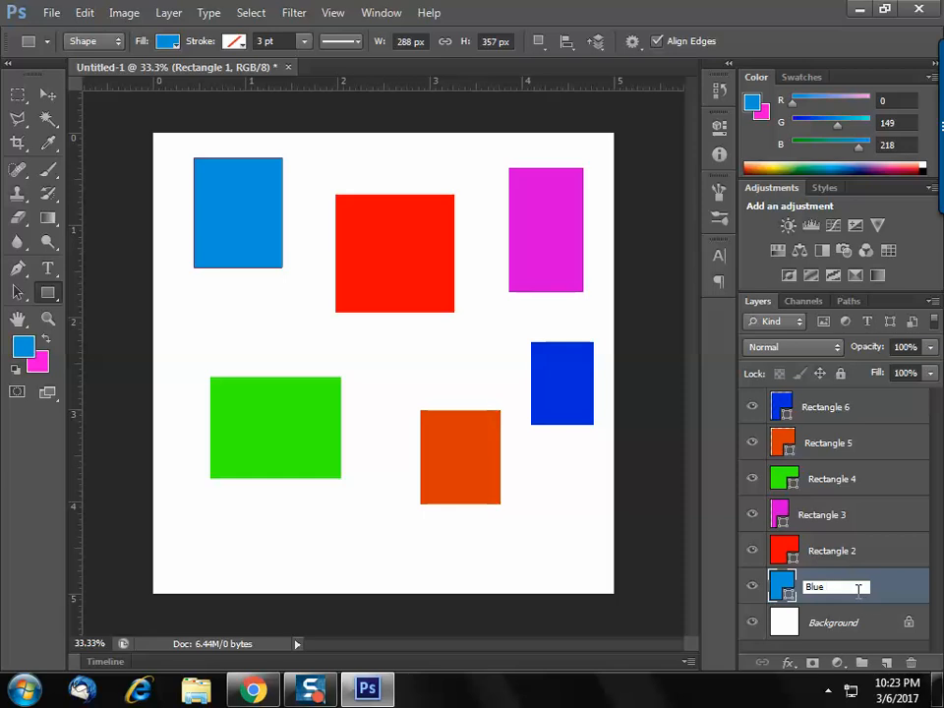
text(rectangele)
key(Return)
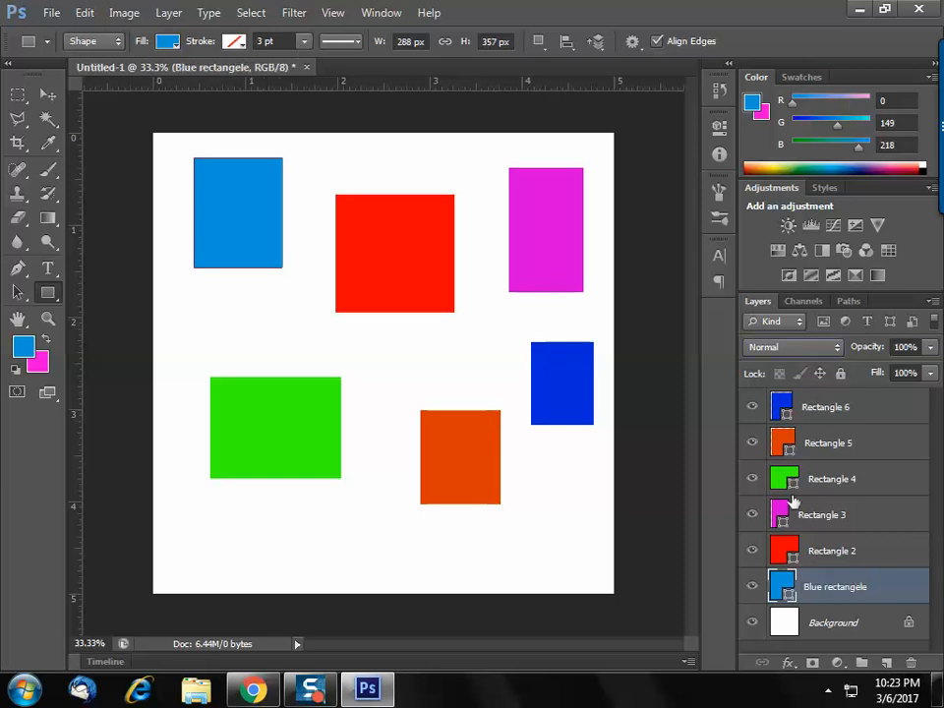
Select the Blue rectangele layer and try the Dissolve and Subtract blending modes on it.
click(838, 562)
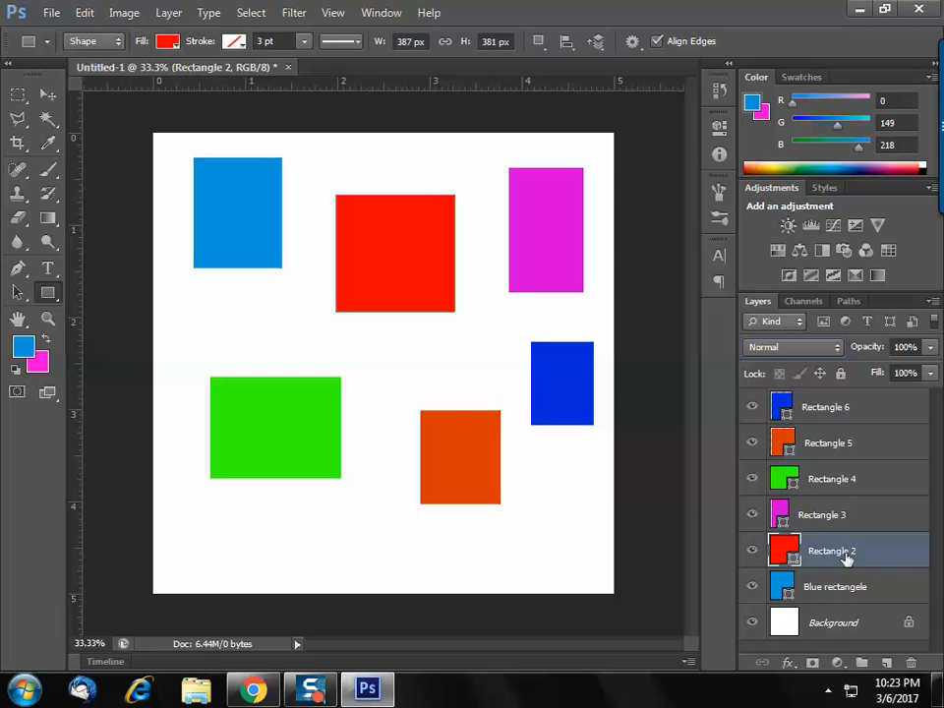
click(843, 590)
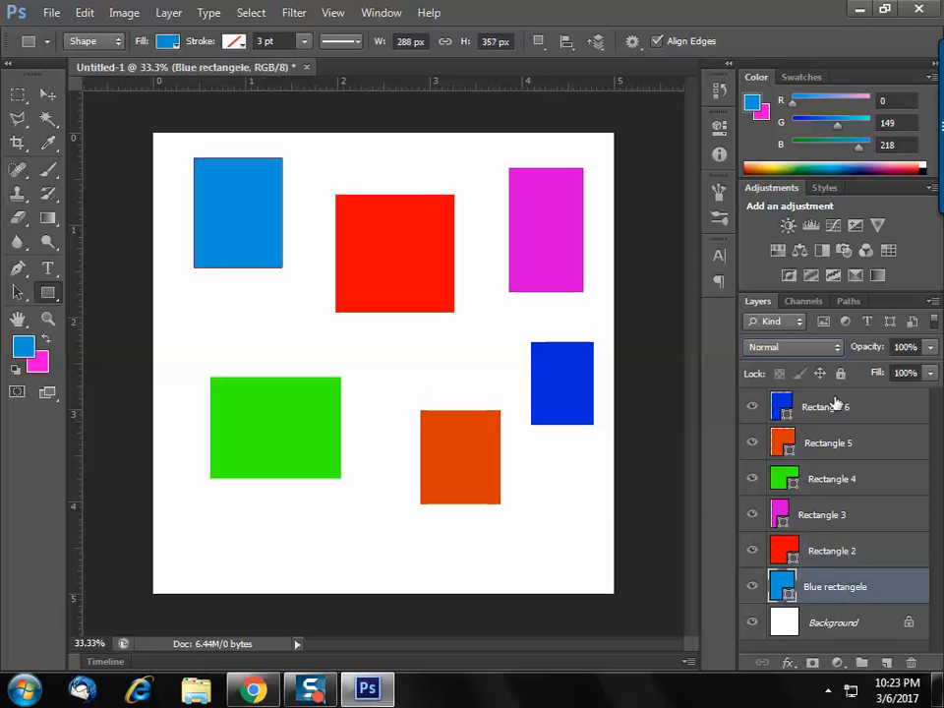
click(821, 349)
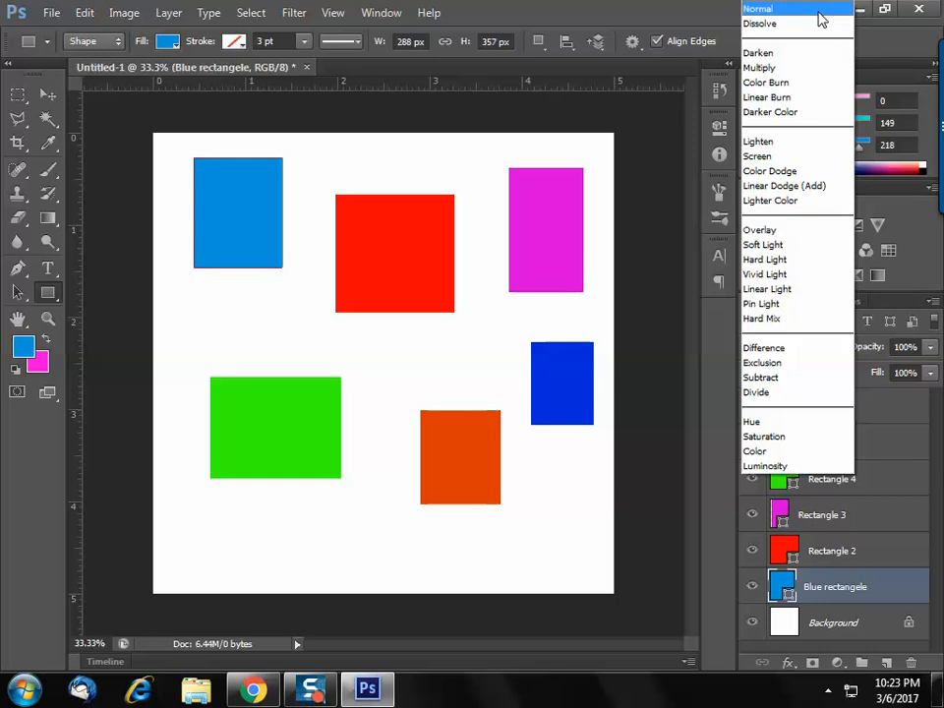
click(818, 24)
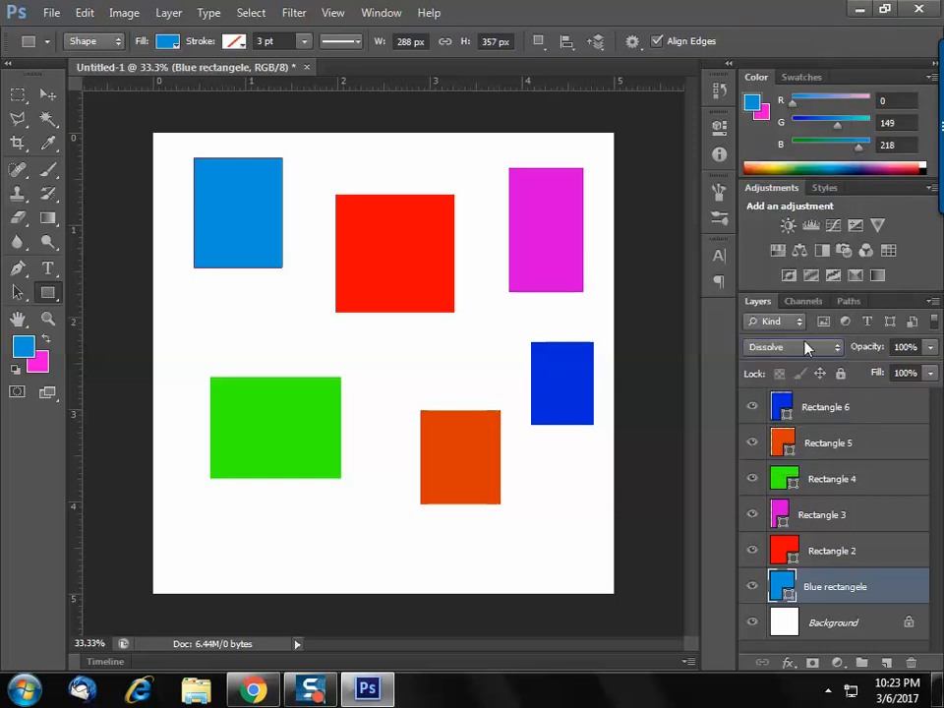
click(805, 347)
click(807, 448)
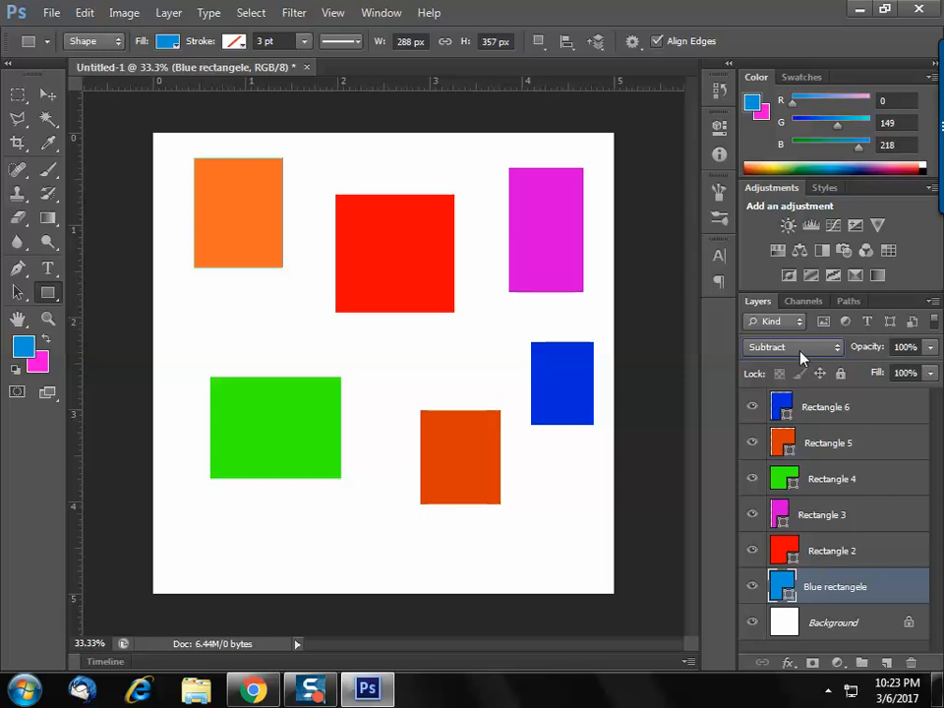
Try further blending modes on the Blue rectangele layer, including Darken, Color Burn and Pin Light.
click(801, 355)
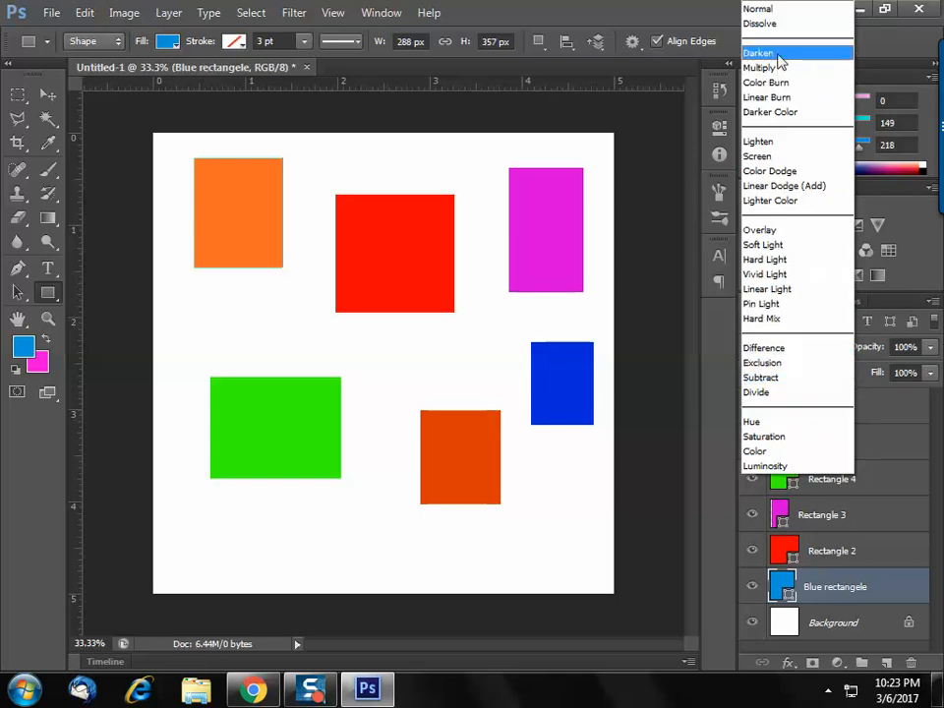
click(780, 54)
click(810, 350)
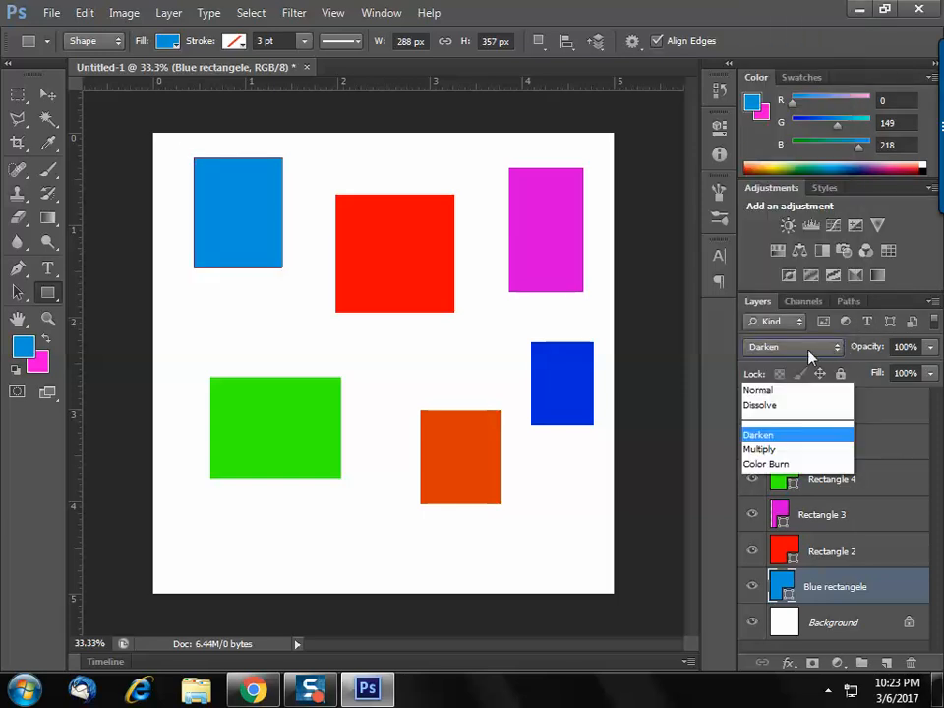
click(783, 83)
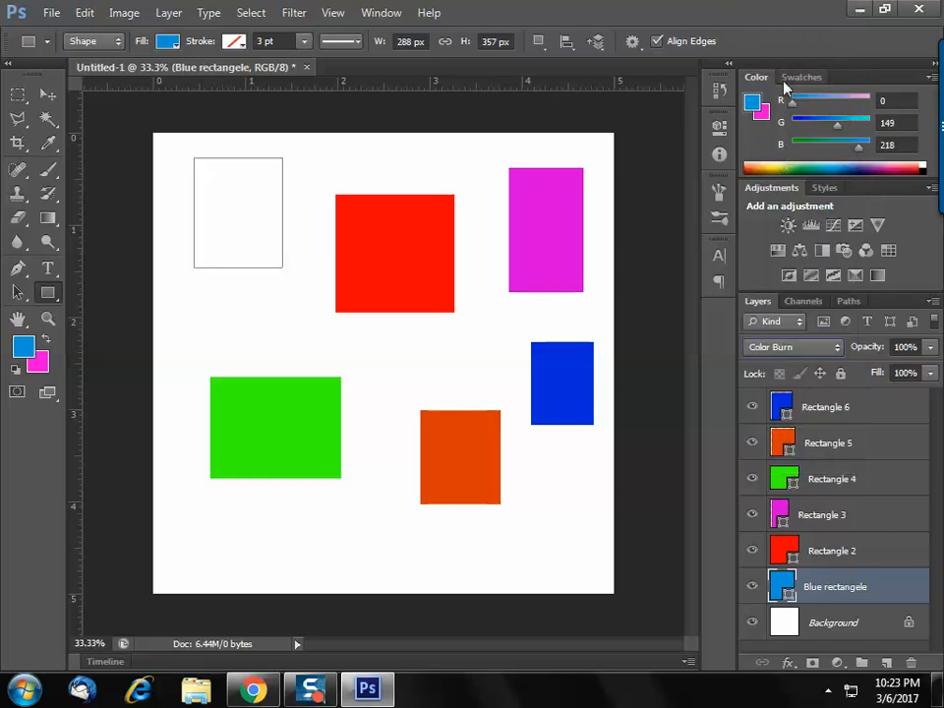
click(780, 347)
click(780, 221)
click(802, 348)
click(805, 303)
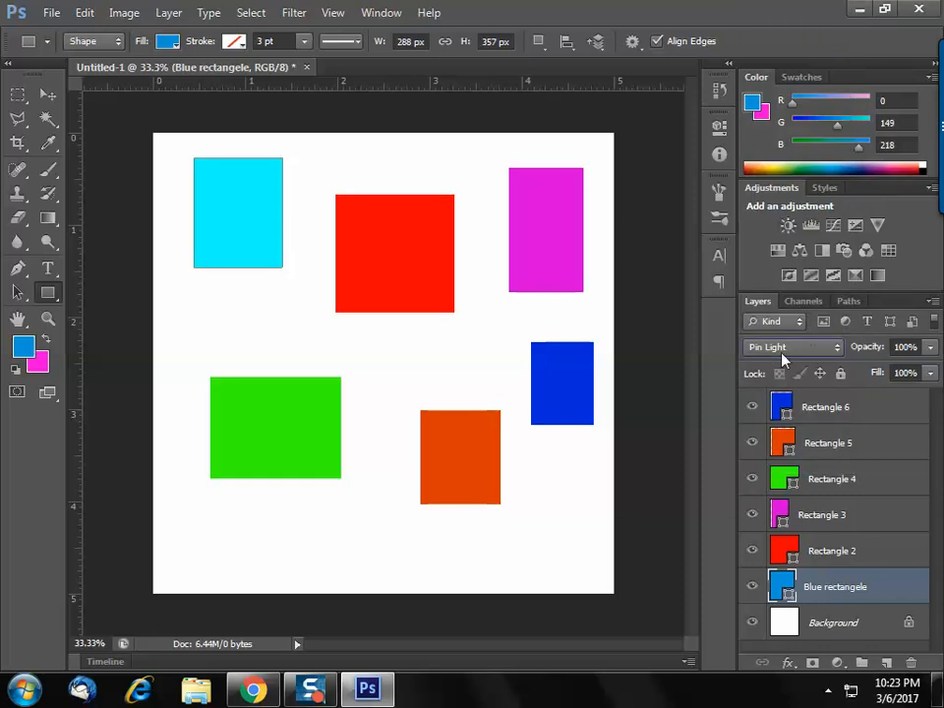
click(246, 185)
text(2)
click(585, 184)
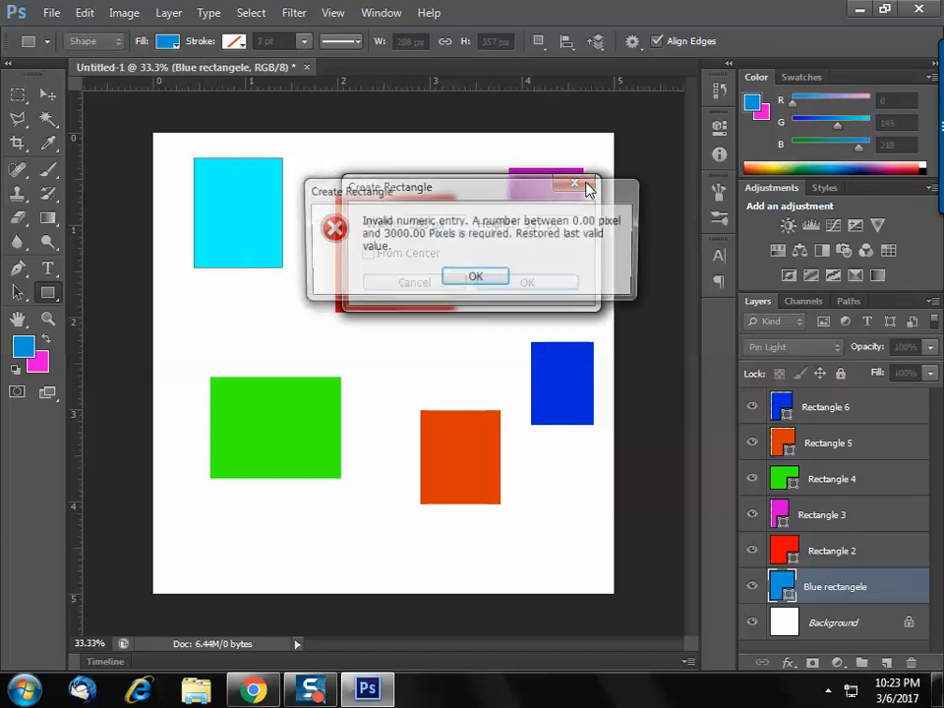
key(Return)
Try the Saturation, Luminosity and Color Dodge blending modes on the Blue rectangele layer.
click(816, 350)
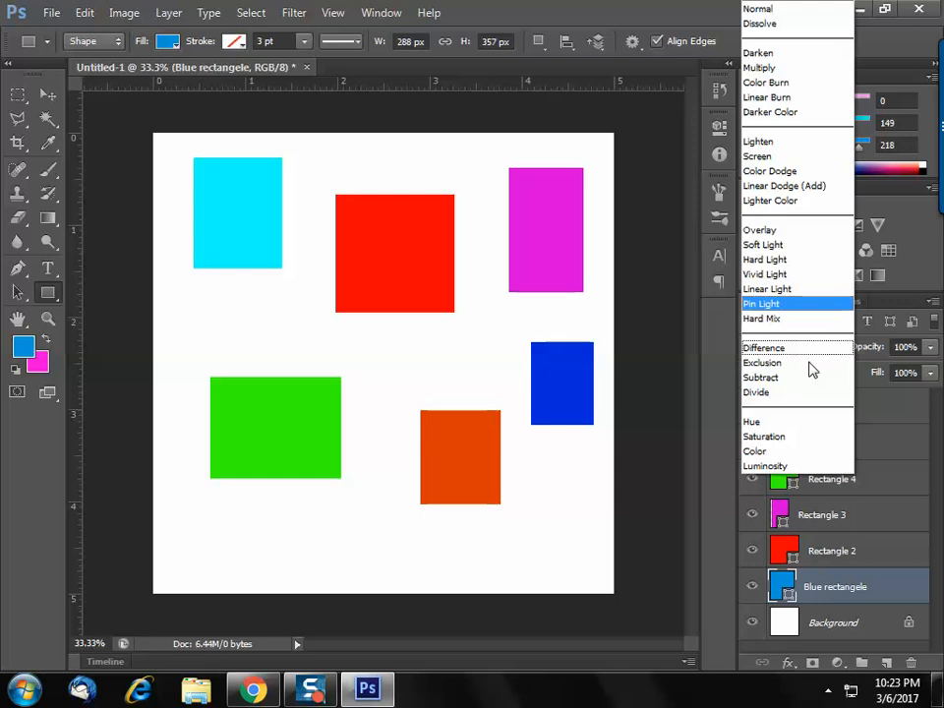
click(793, 436)
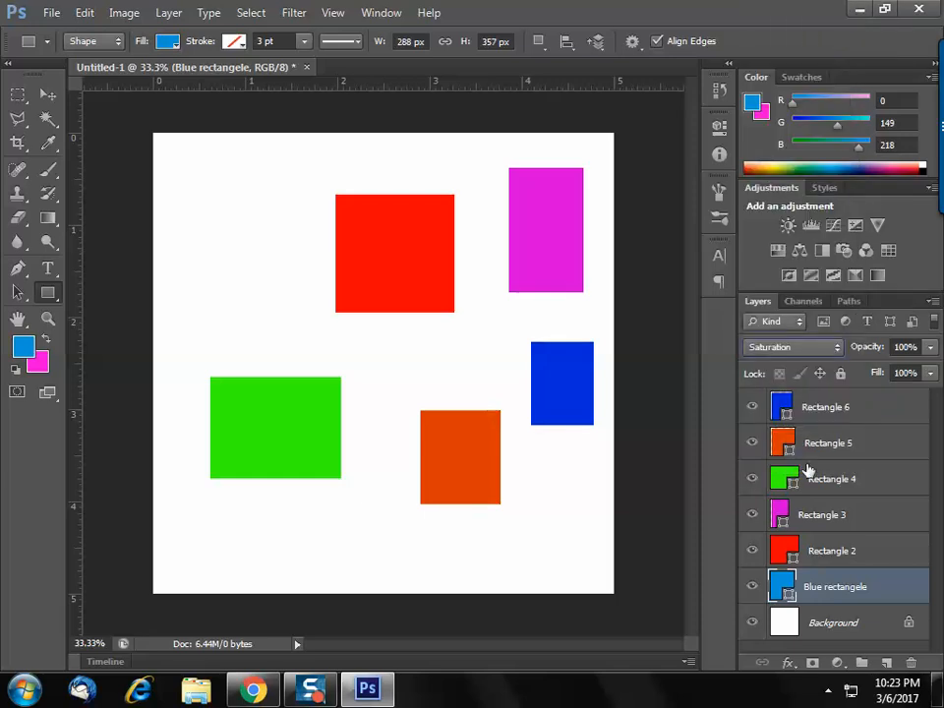
click(790, 352)
click(781, 421)
click(808, 352)
click(789, 465)
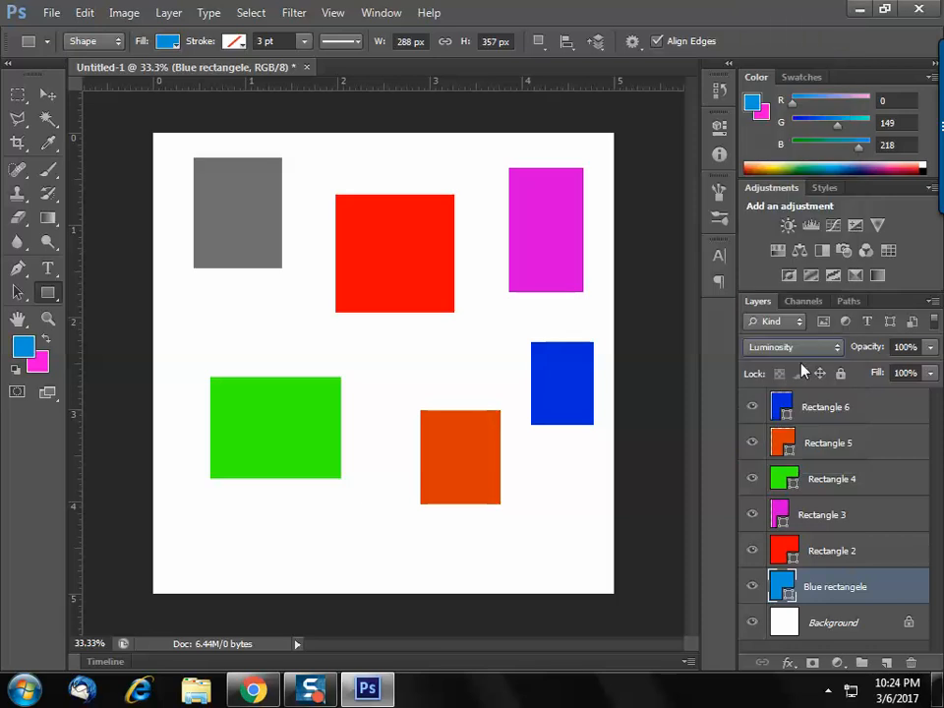
click(806, 352)
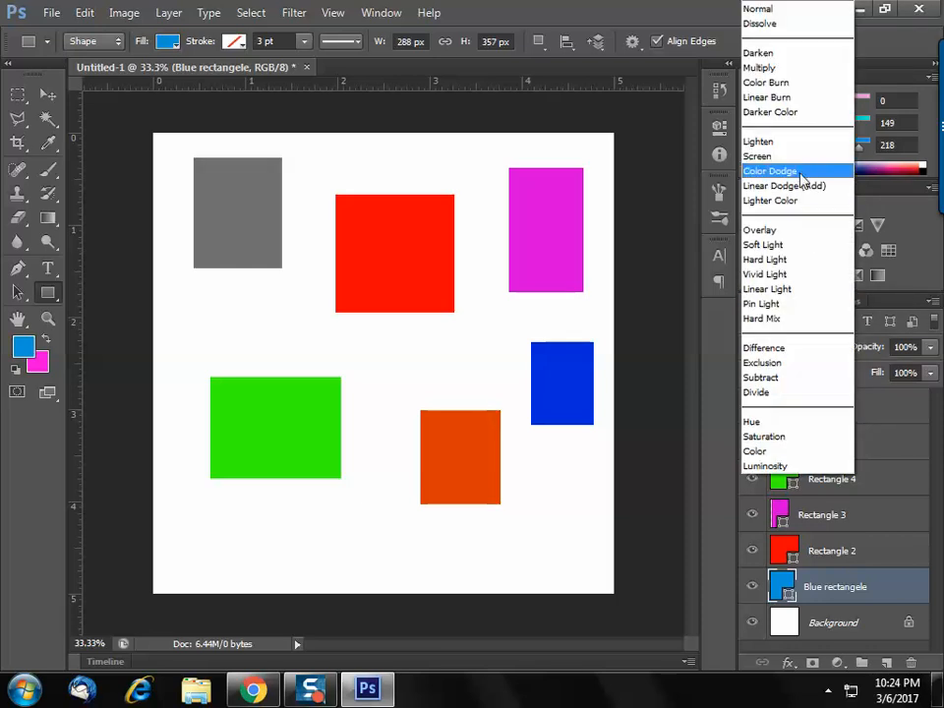
click(800, 173)
Set the Blue rectangele layer's blending mode back to Normal.
click(811, 353)
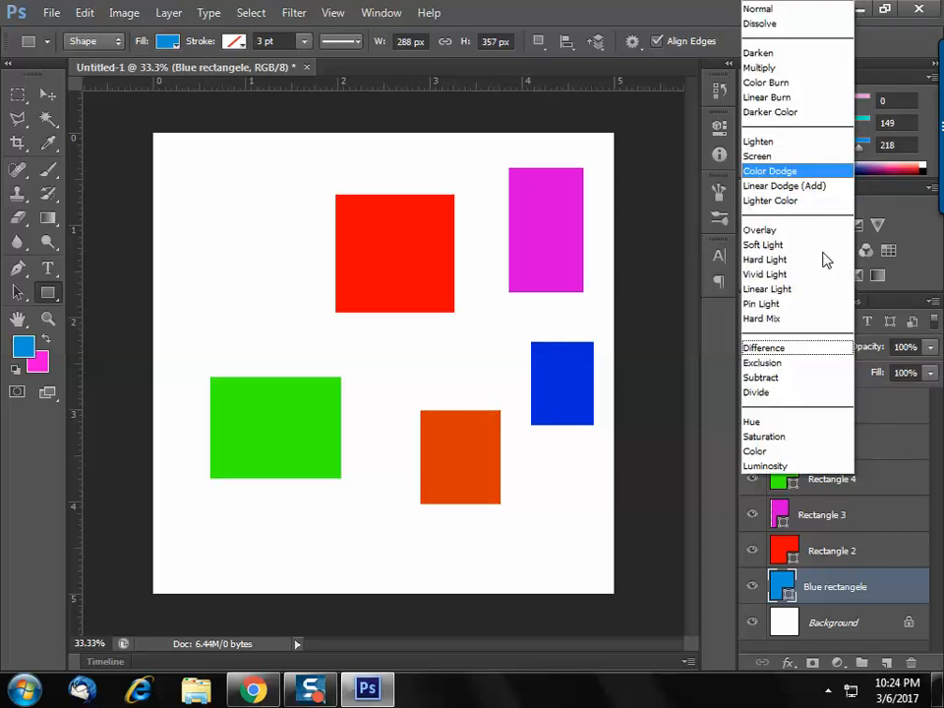
click(775, 10)
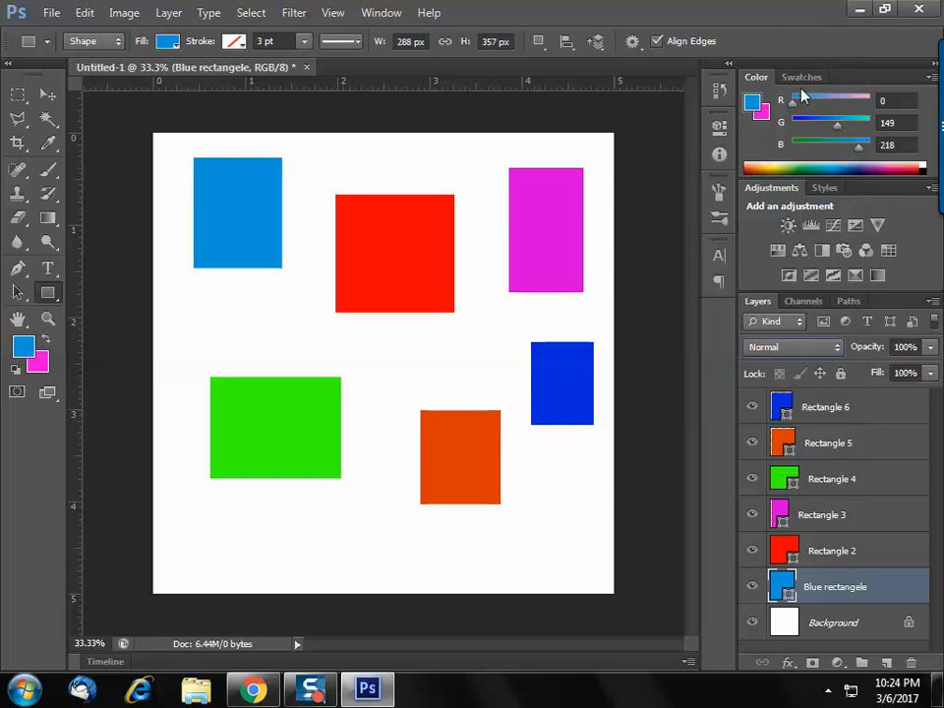
click(787, 349)
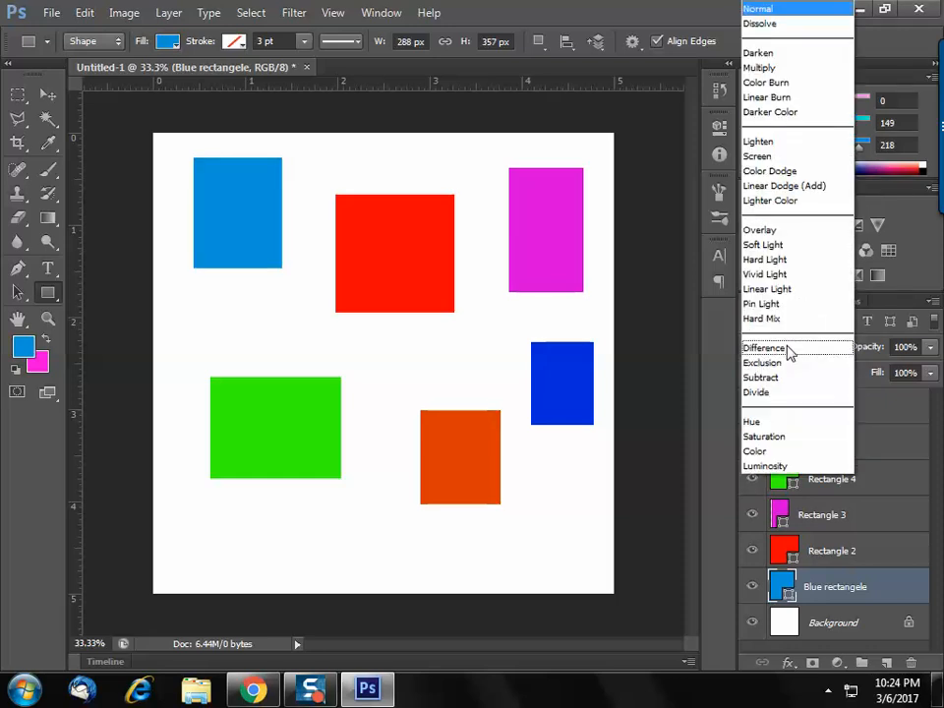
click(771, 6)
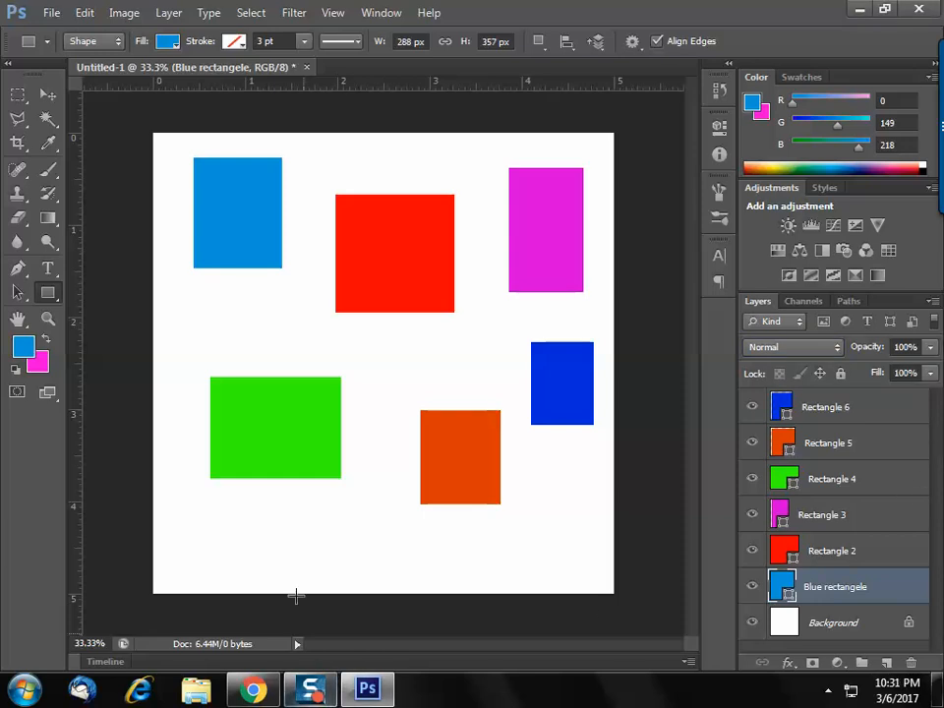
Switch to Chrome and open Google Images in a new tab.
click(265, 698)
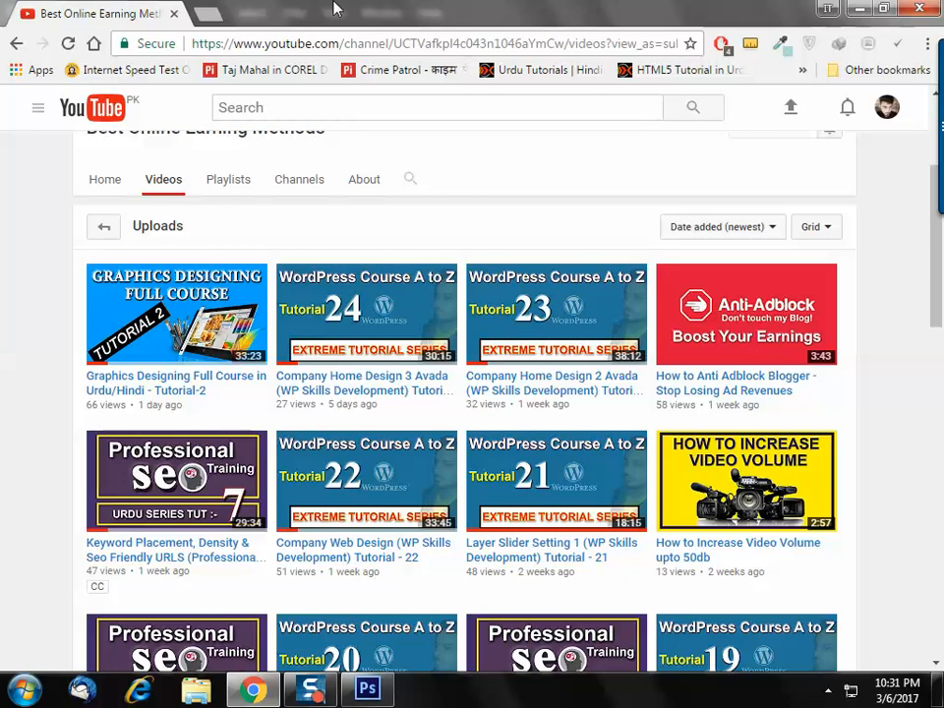
click(201, 11)
click(87, 10)
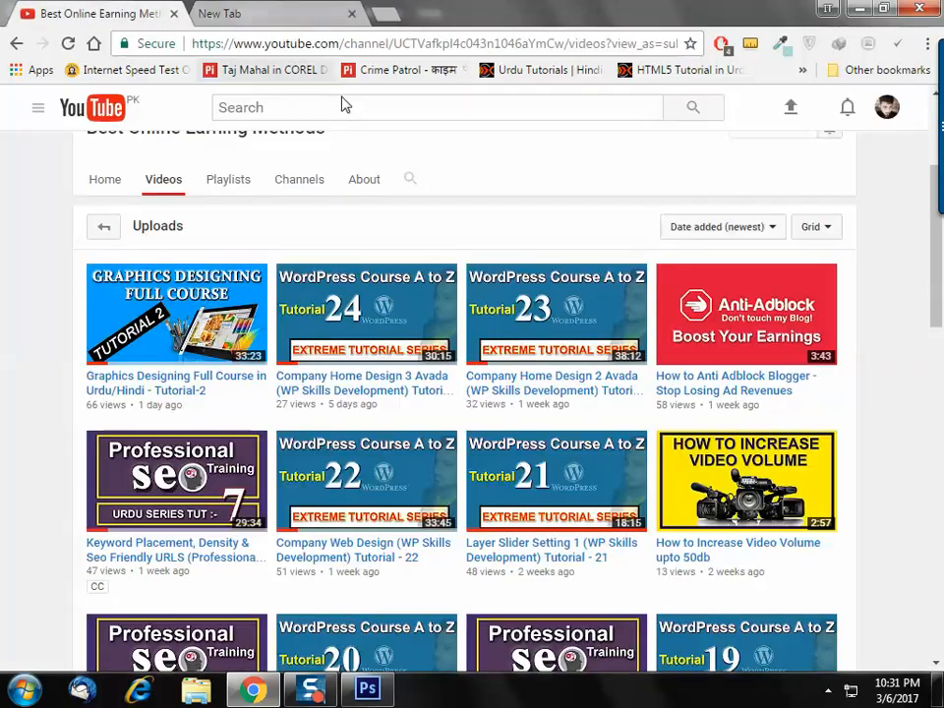
click(309, 8)
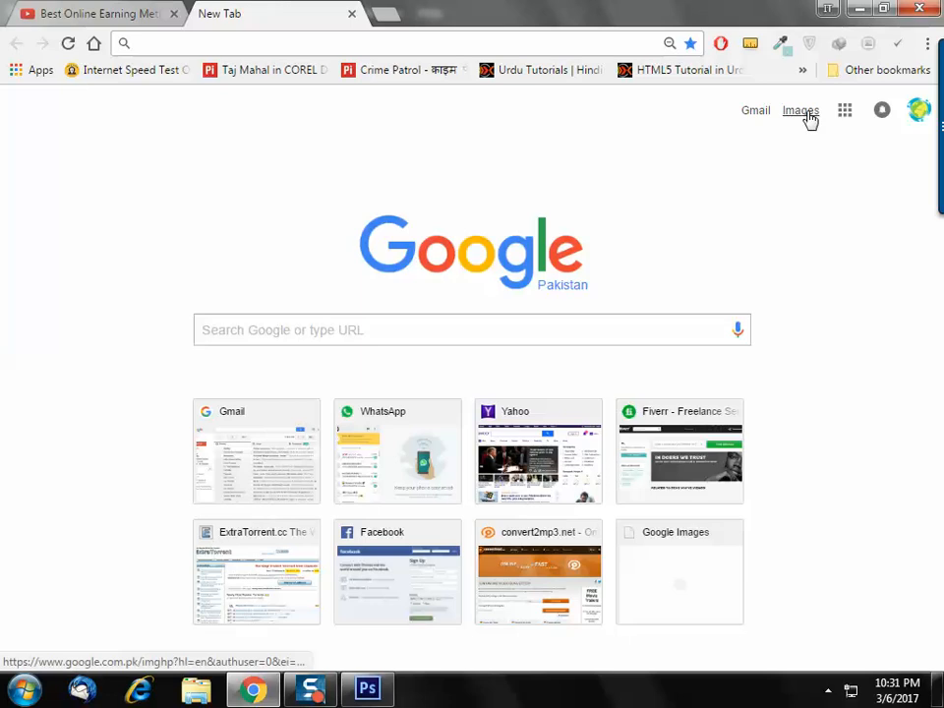
click(799, 114)
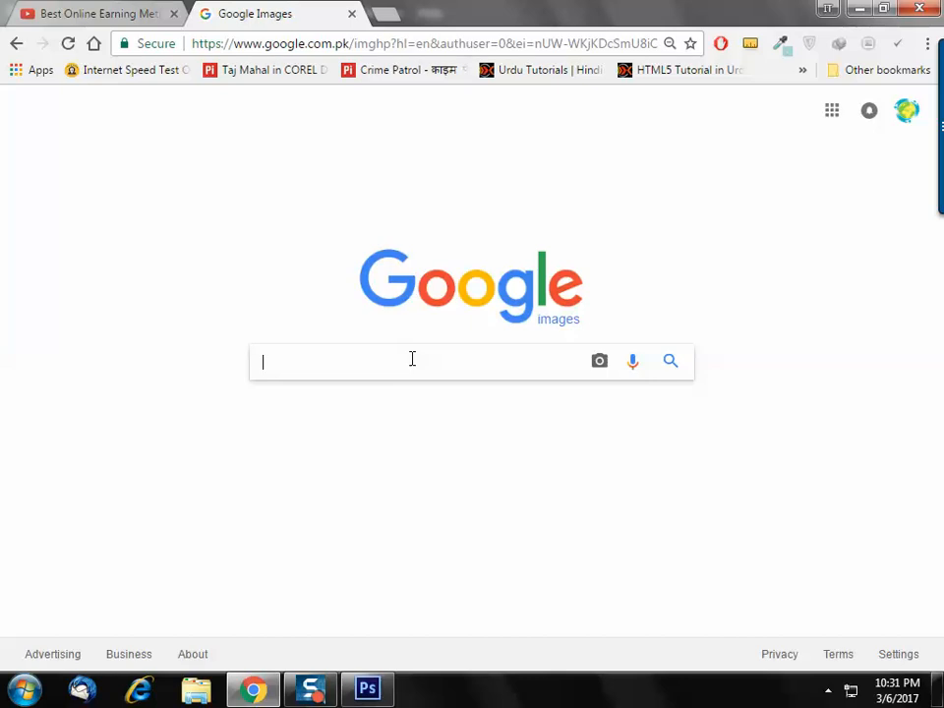
Search Google Images for "water mark" and switch to the suggested spelling "watermark".
text(water mark)
key(Return)
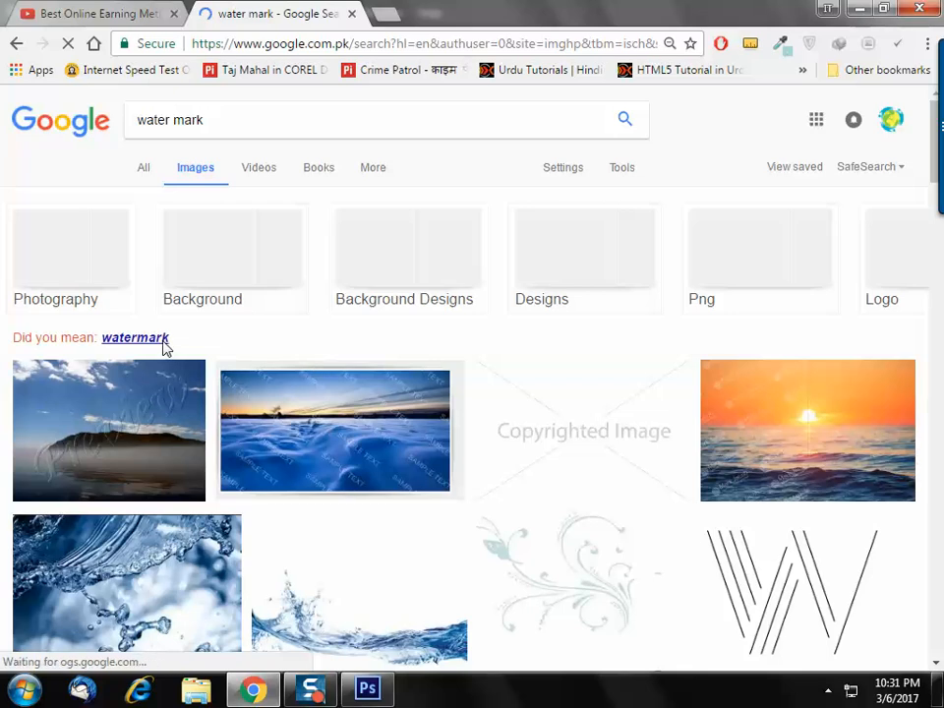
click(160, 340)
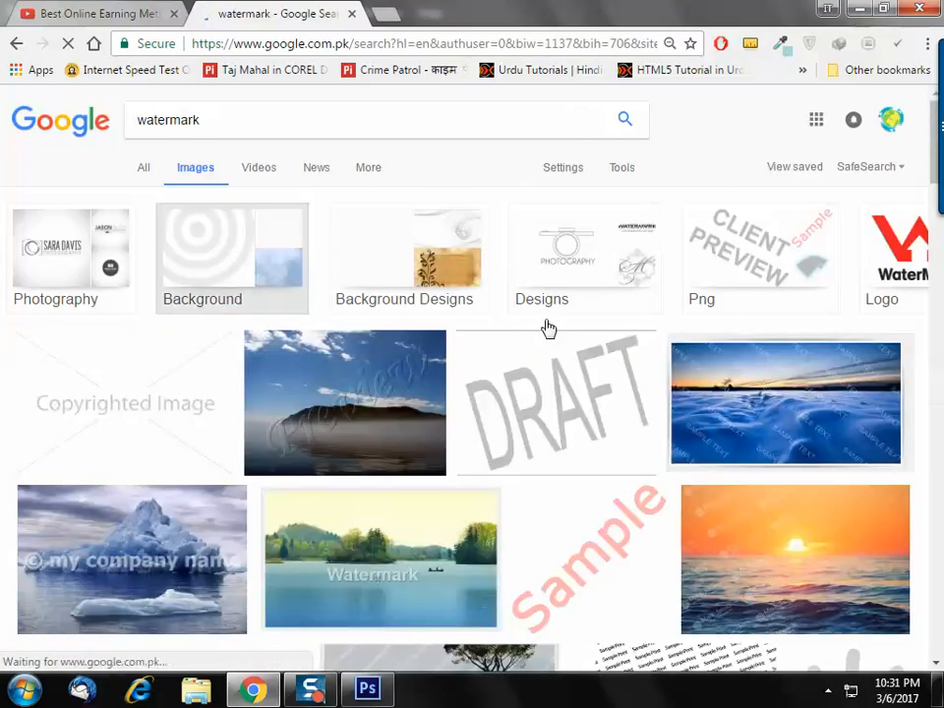
Preview the iceberg picture watermarked "© my company name", open its full image in a new tab and close that tab.
scroll(607, 544, down, 4)
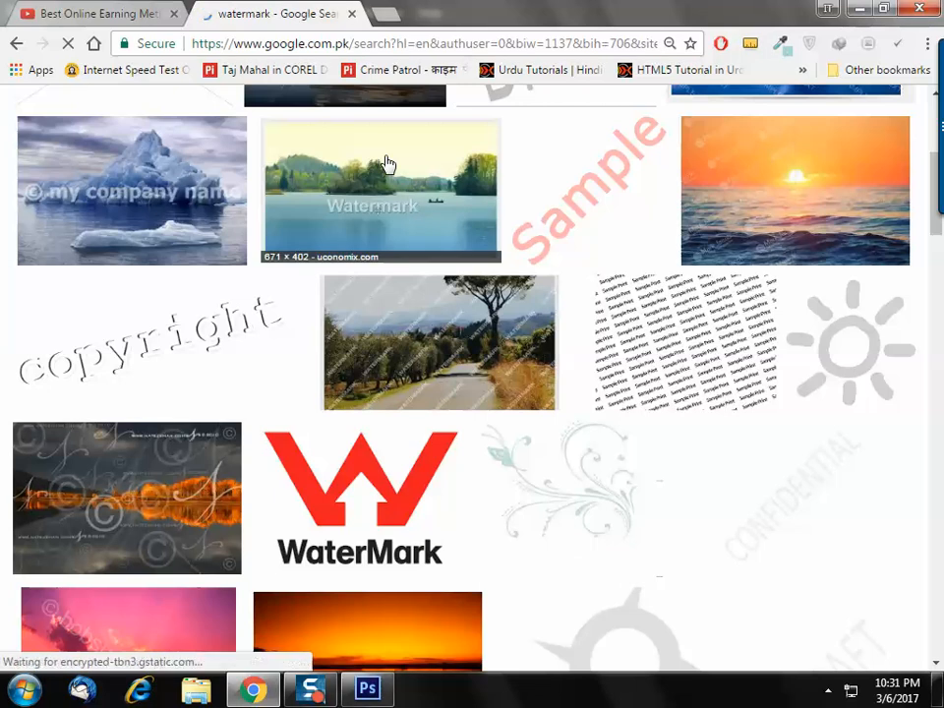
click(109, 174)
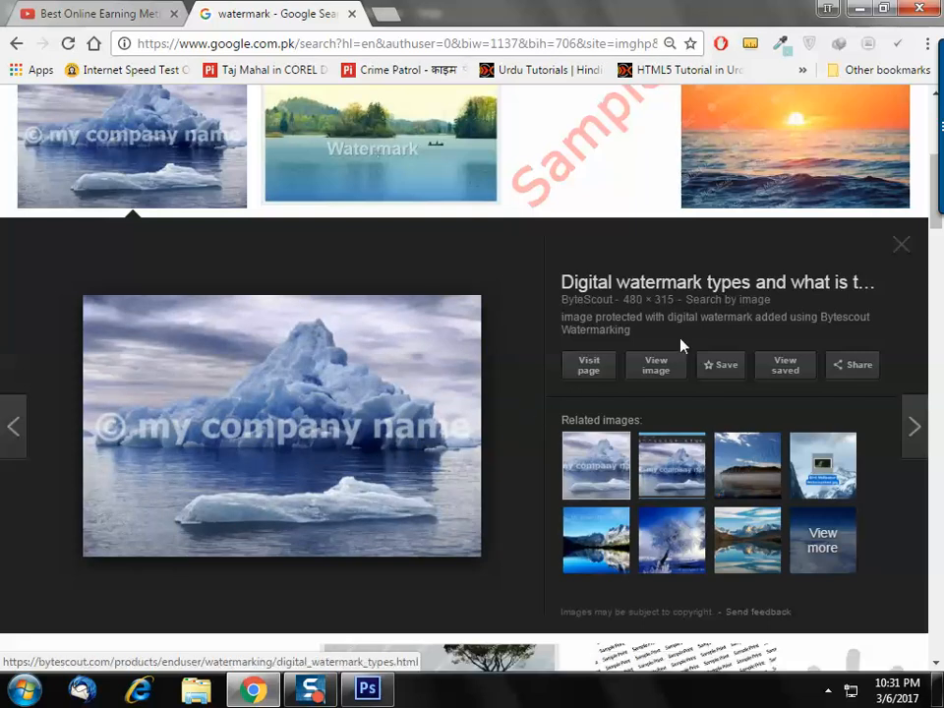
click(669, 370)
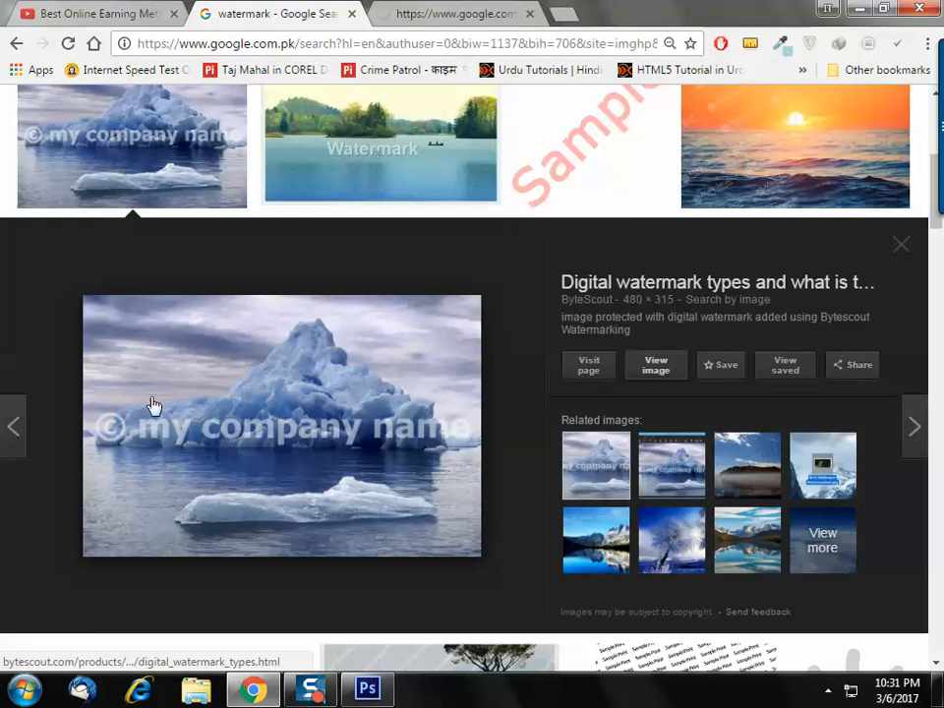
click(530, 13)
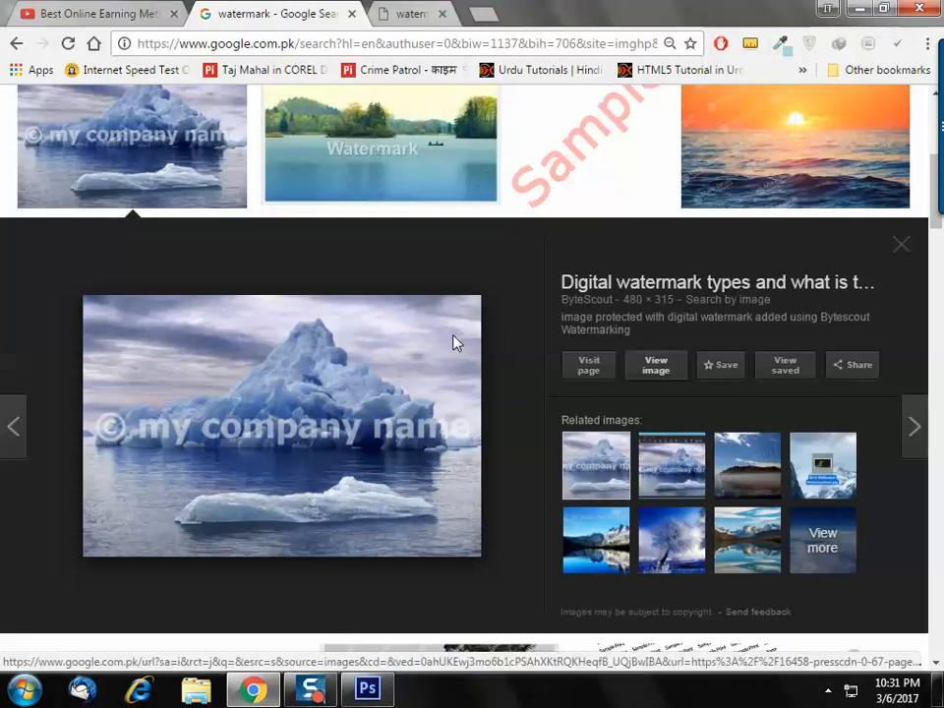
Switch to Photoshop and move the blue rectangle onto the red rectangle with the Move tool.
click(369, 688)
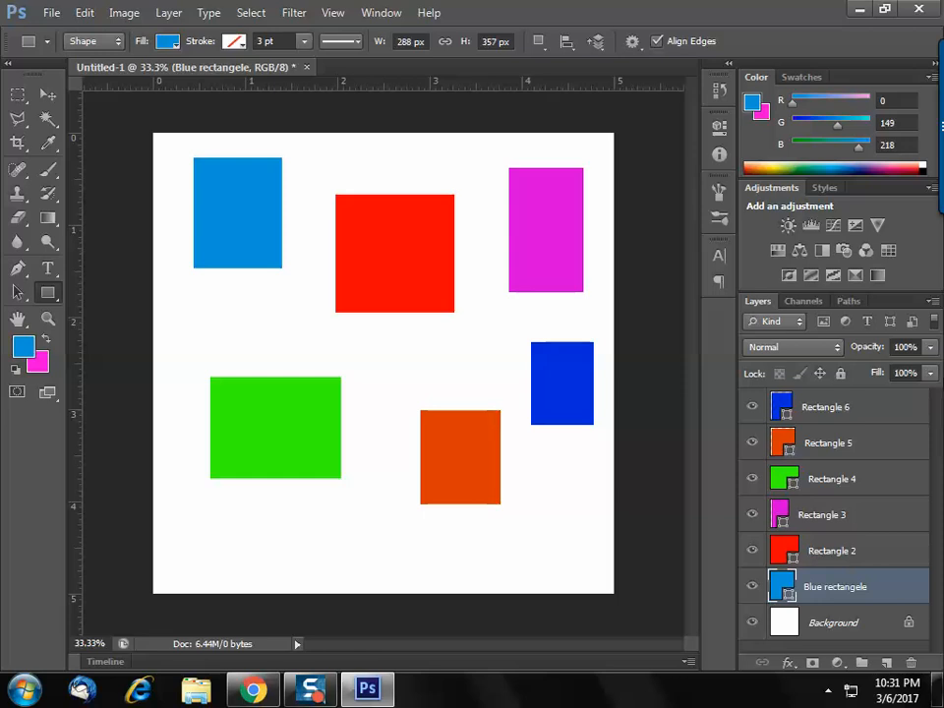
click(928, 351)
click(927, 351)
key(v)
drag(256, 252, 423, 327)
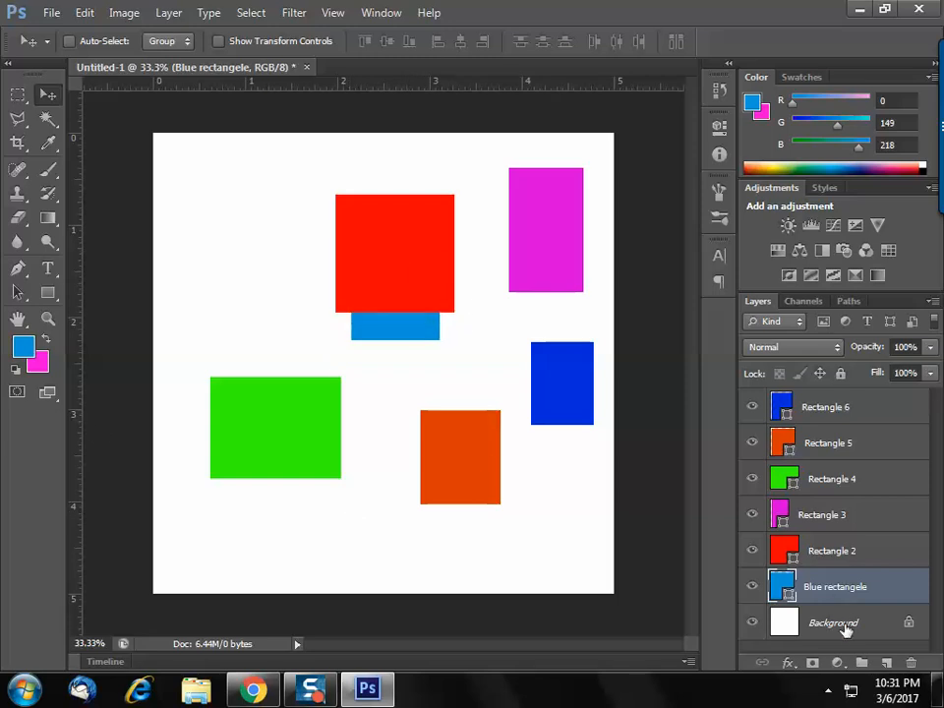
Move the Blue rectangele layer above Rectangle 2 in the layer order.
click(845, 627)
click(853, 587)
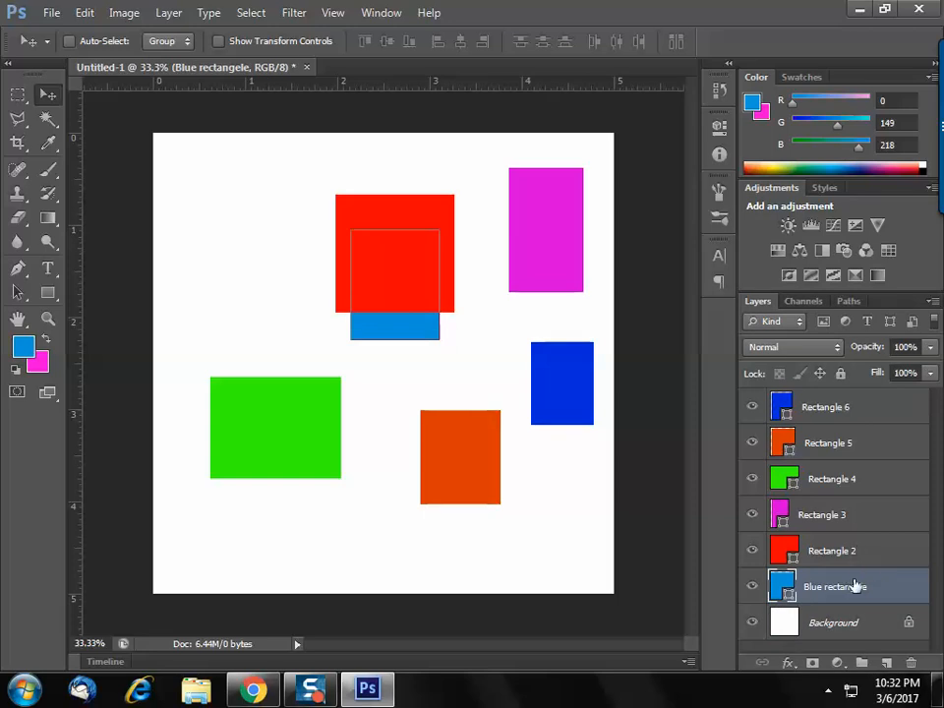
drag(856, 589, 862, 549)
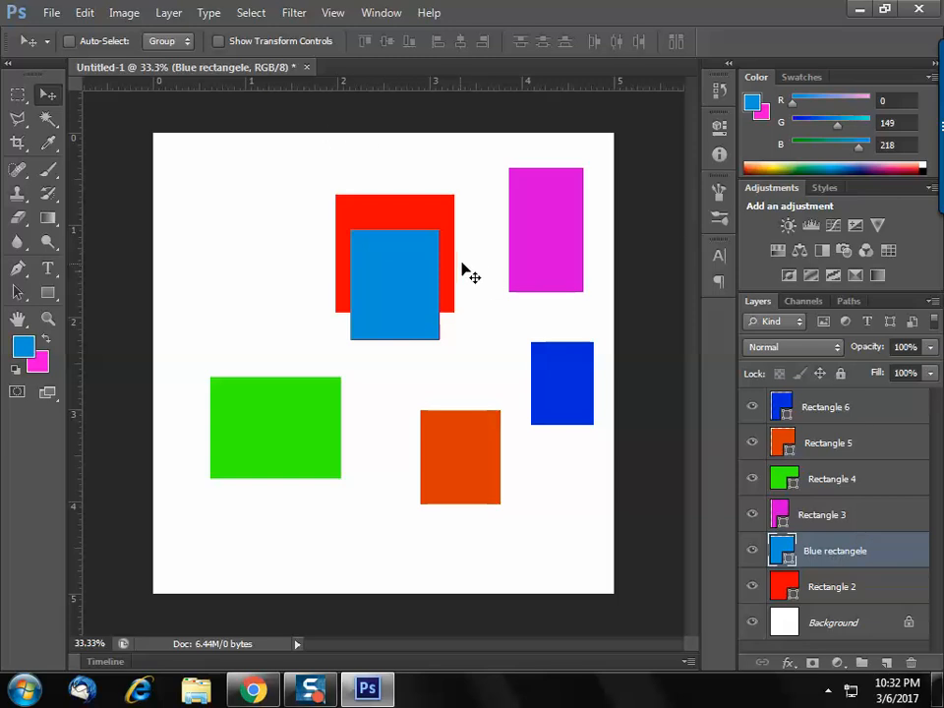
Lower the Blue rectangele layer's opacity to 41% and examine its overlap with the red rectangle.
click(931, 349)
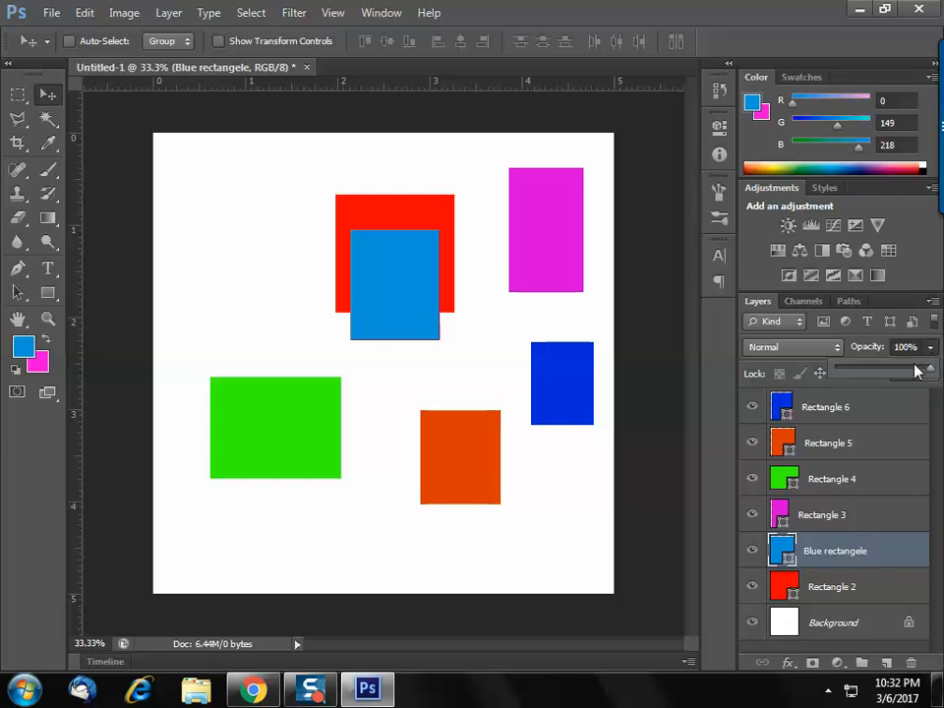
drag(930, 372, 875, 372)
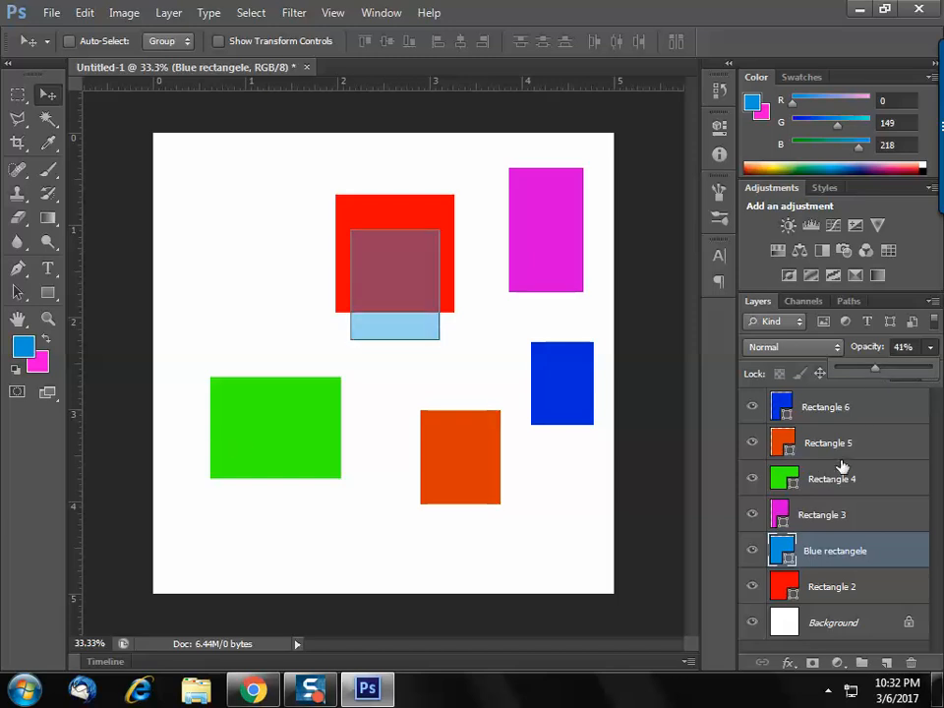
key(z)
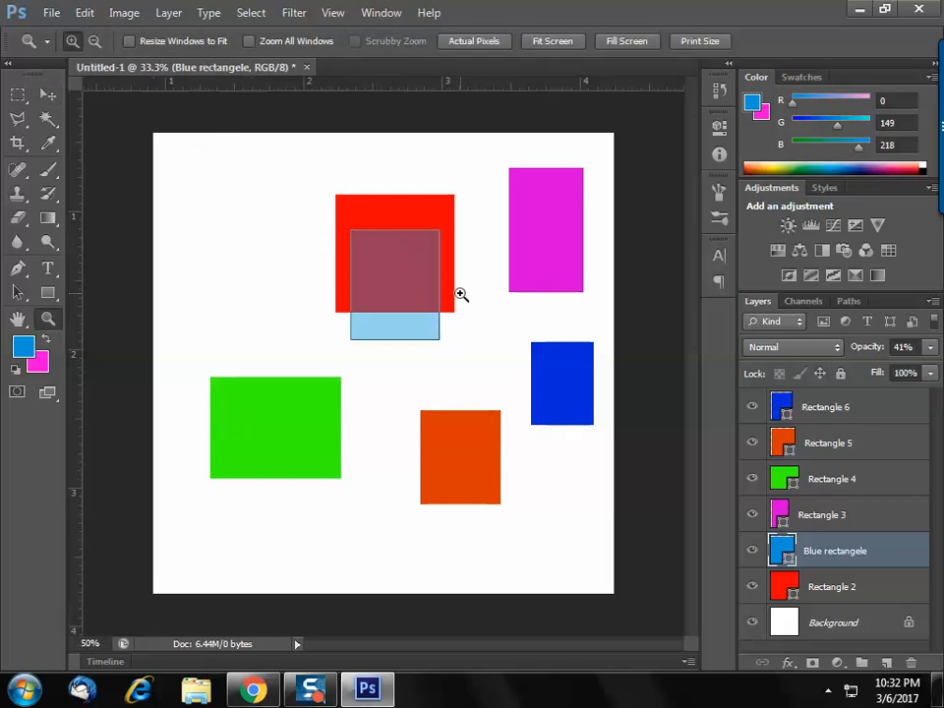
click(460, 294)
click(460, 294)
click(874, 623)
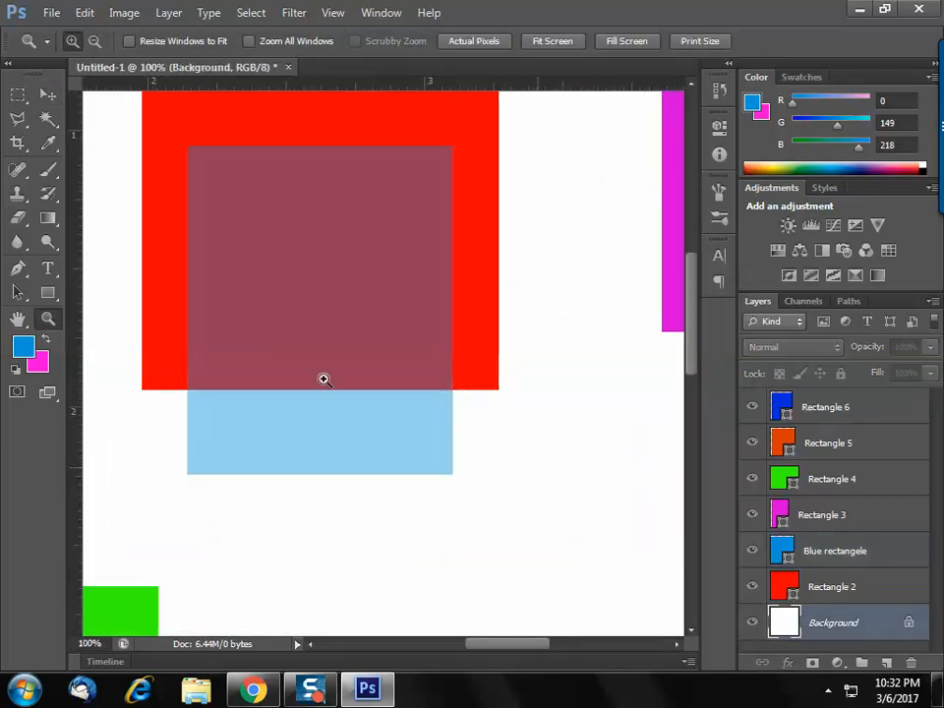
right_click(307, 270)
click(325, 285)
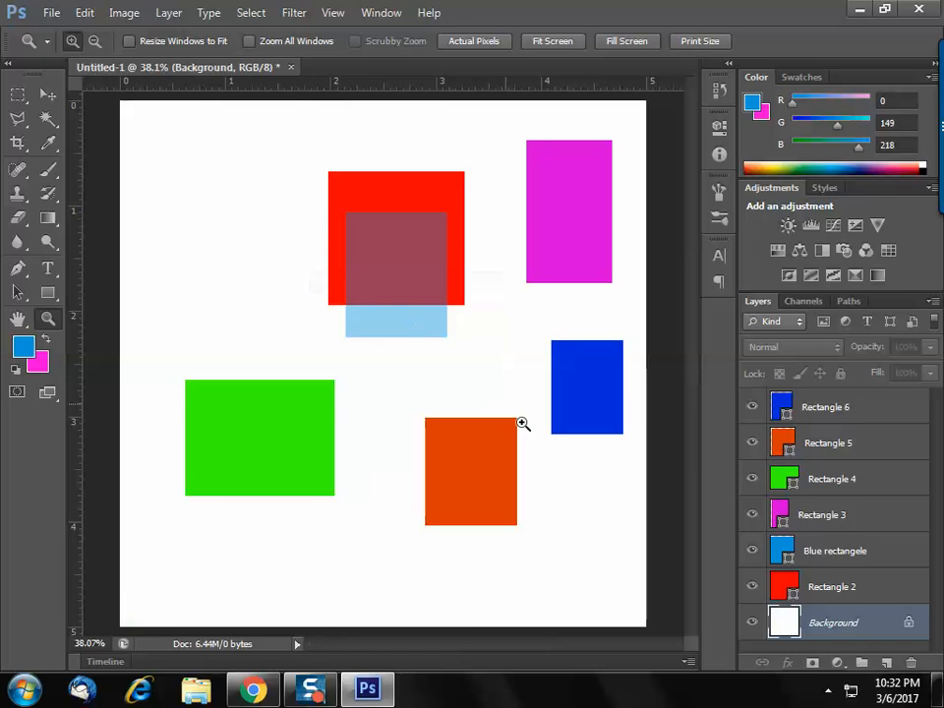
Move the translucent blue rectangle into the lower-right corner of the canvas.
click(46, 94)
drag(349, 284, 517, 548)
key(Return)
click(843, 554)
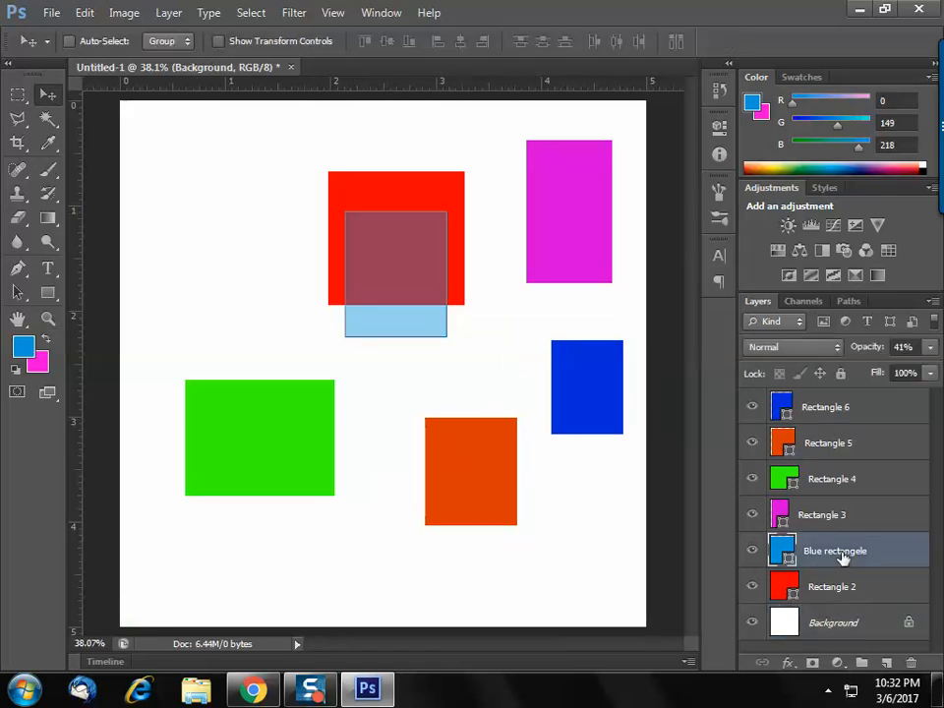
drag(470, 374, 616, 588)
Scale the blue rectangle with Free Transform to about 5.11 by 5 inches so it covers the whole canvas.
key(ctrl+t)
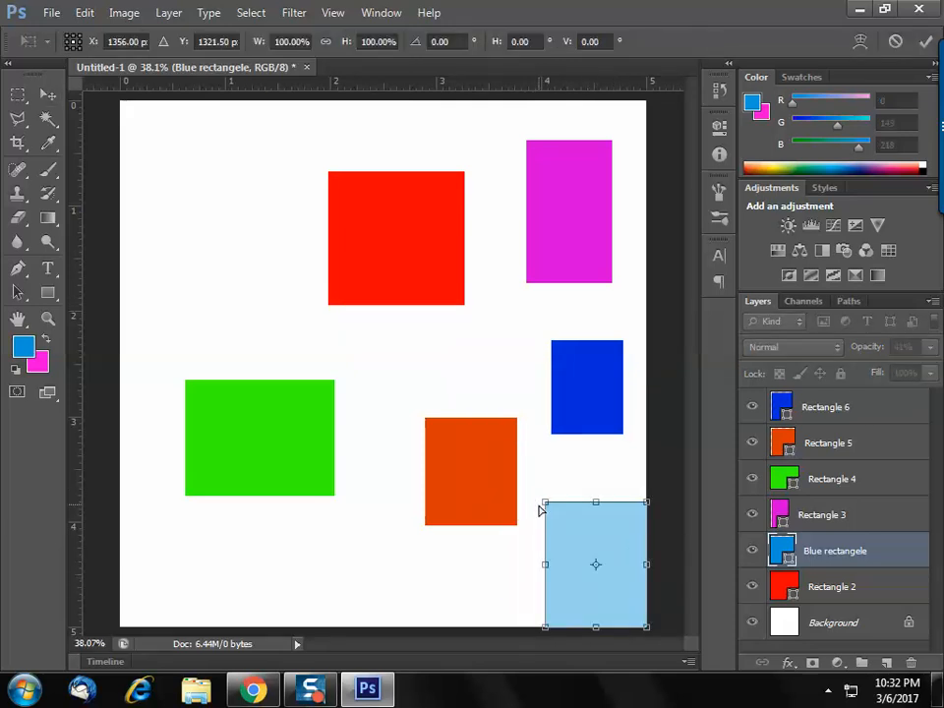
key(Escape)
key(ctrl+t)
drag(542, 504, 108, 101)
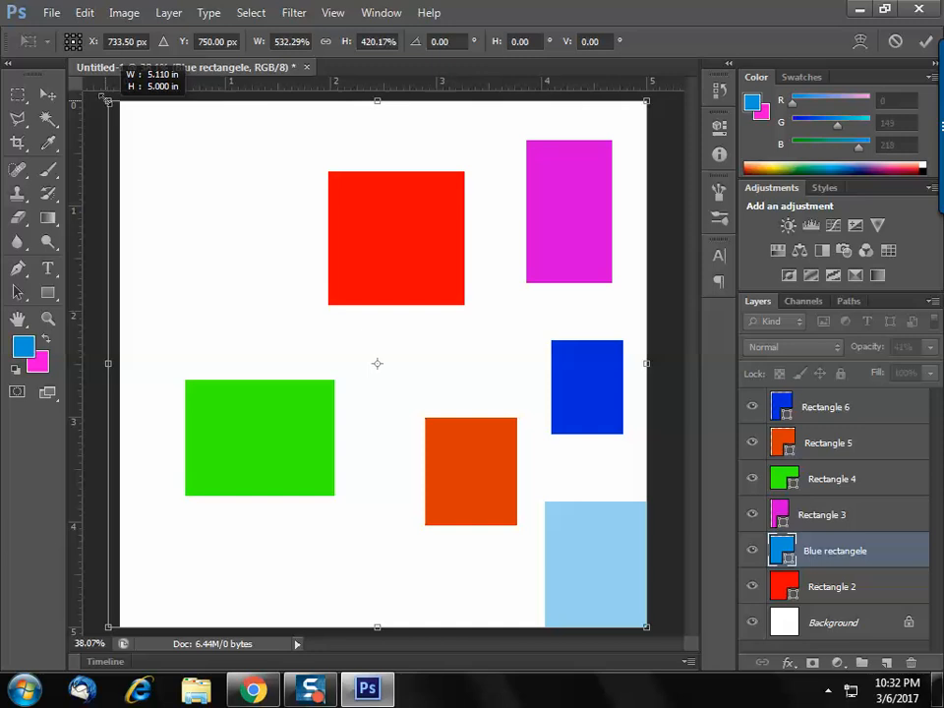
click(925, 42)
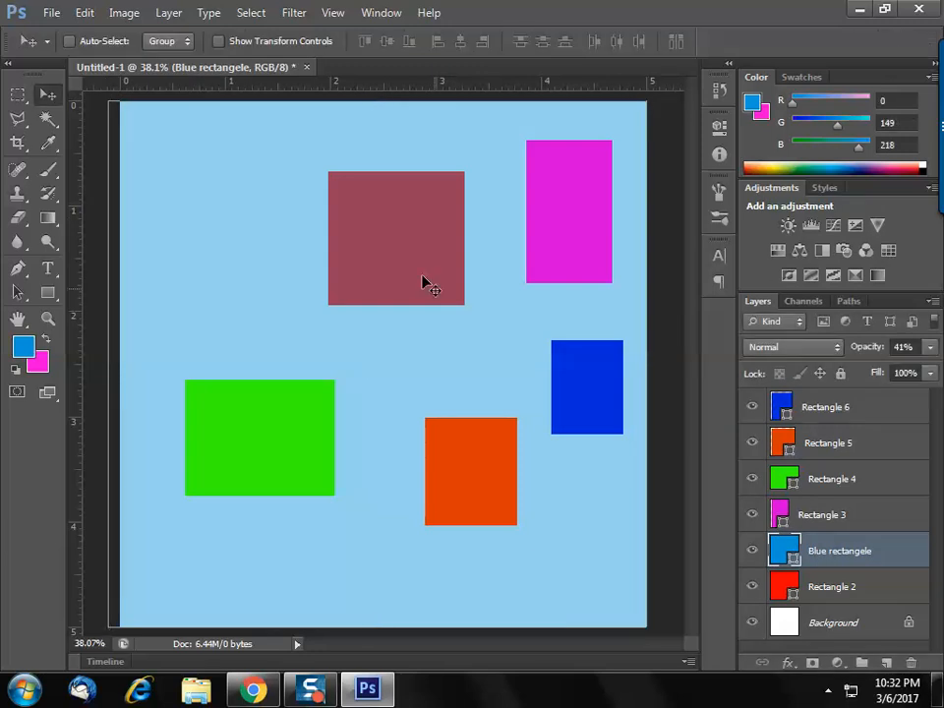
Try opacities of 11% and 50% on the enlarged Blue rectangele layer, then undo these opacity, scaling and move changes.
click(930, 347)
drag(871, 377, 797, 370)
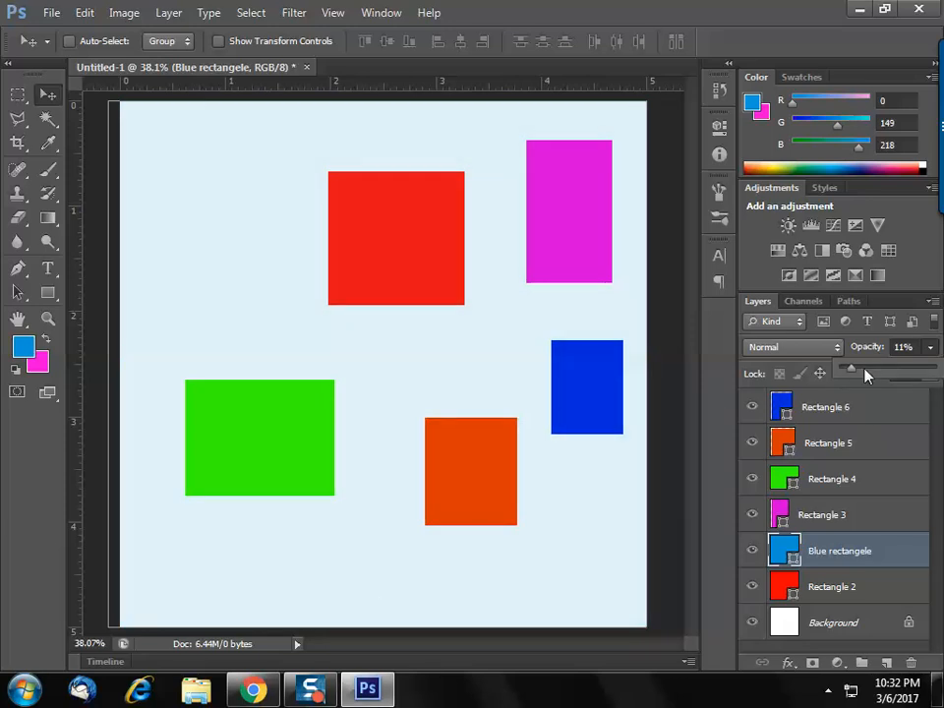
drag(871, 373, 889, 373)
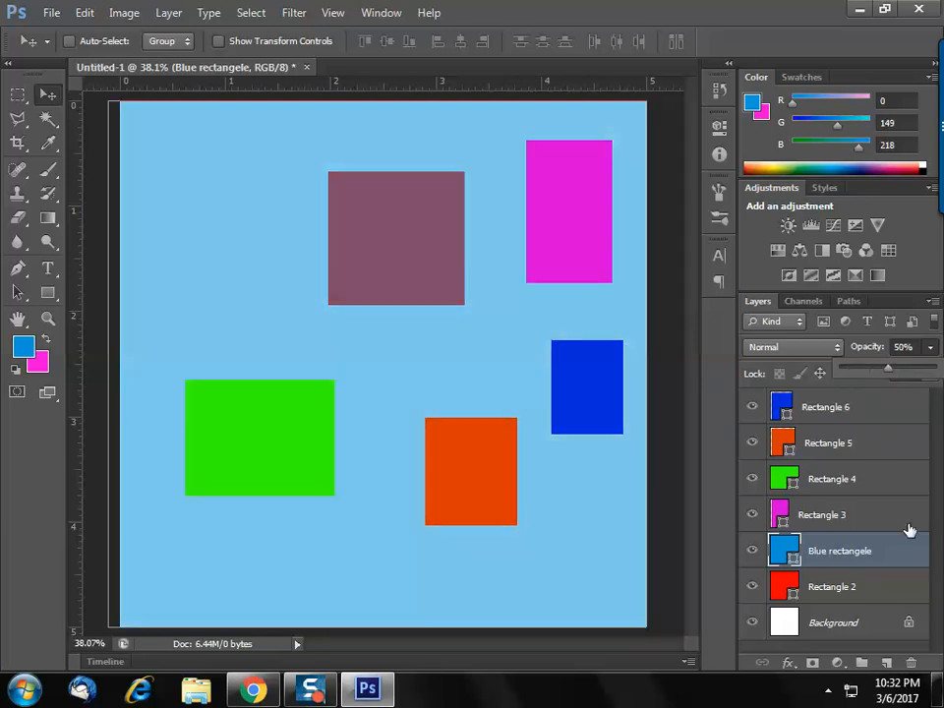
key(Escape)
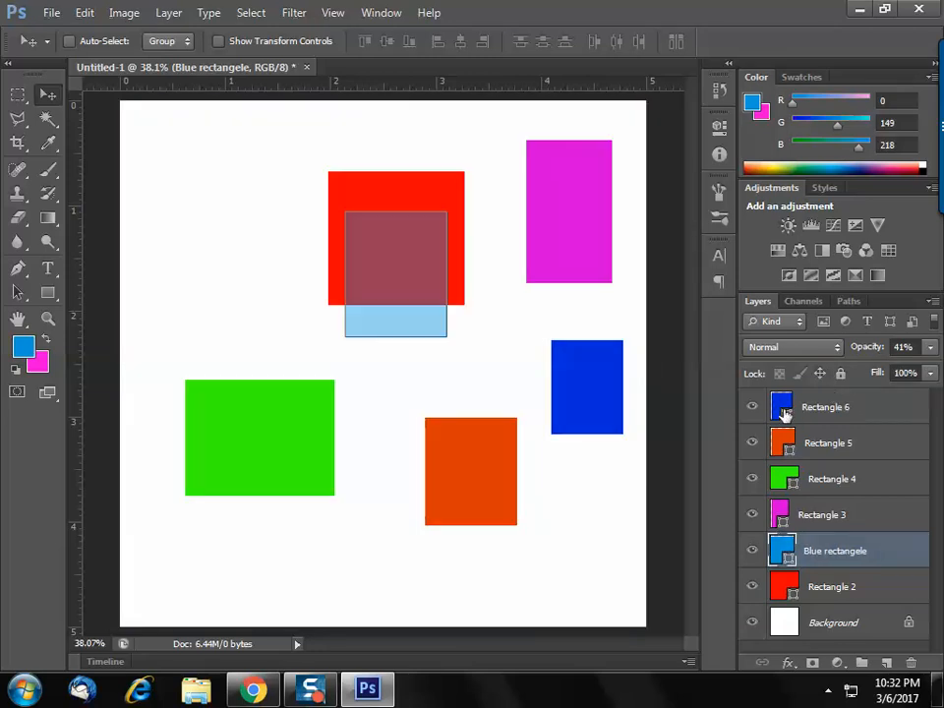
Set the Blue rectangele layer's opacity back to 100% and try its Fill setting, leaving Fill at 100%.
key(0)
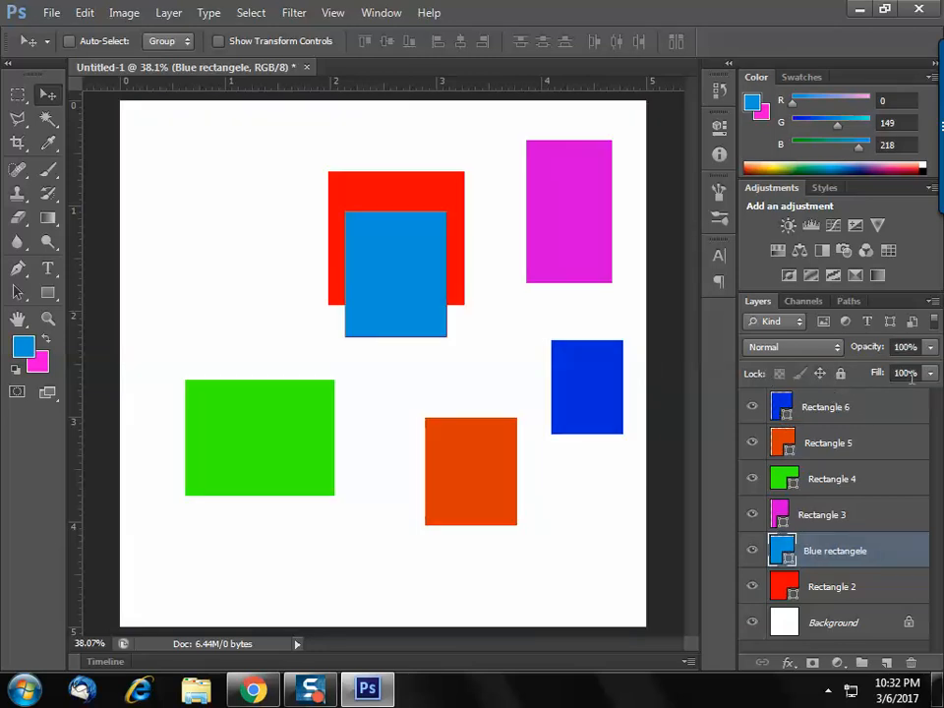
click(931, 374)
mouse_move(921, 398)
mouse_down()
mouse_move(873, 394)
mouse_move(934, 398)
mouse_up()
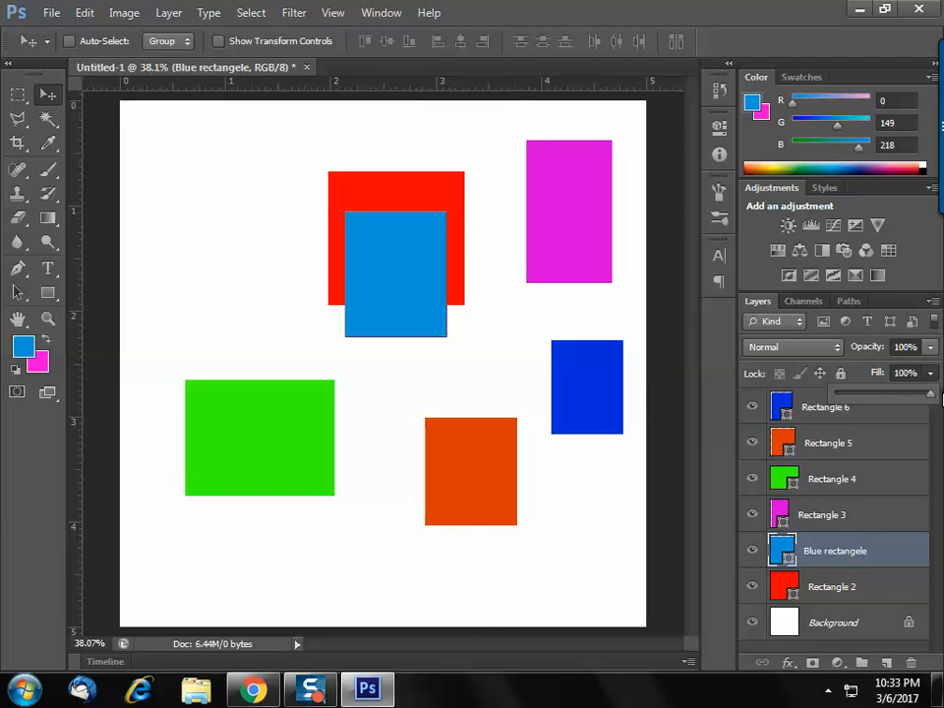
click(787, 377)
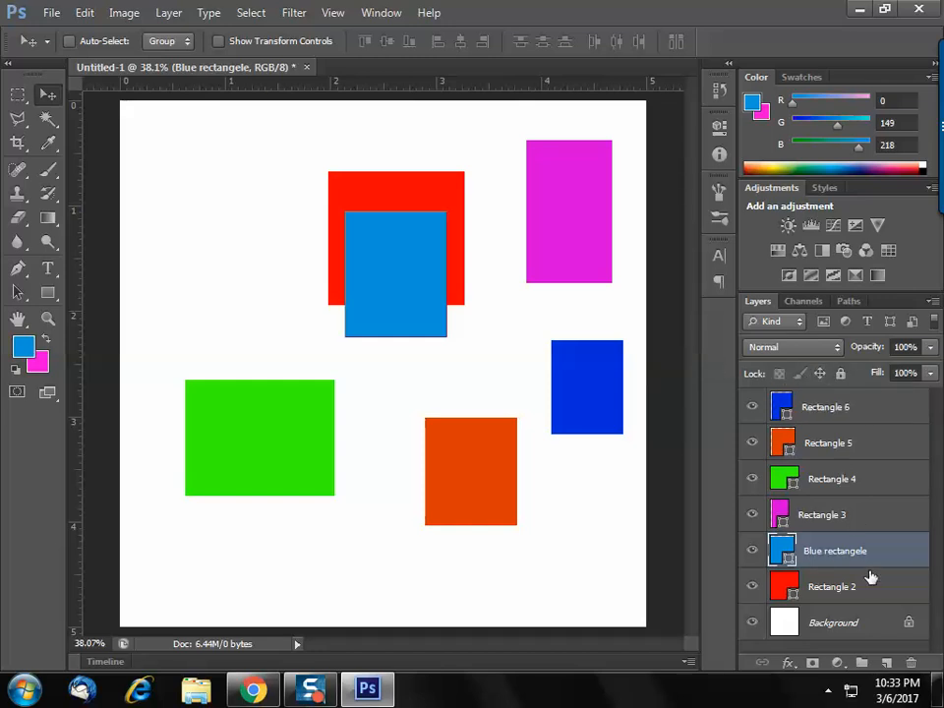
Delete the locked Background layer and confirm the deletion.
click(911, 625)
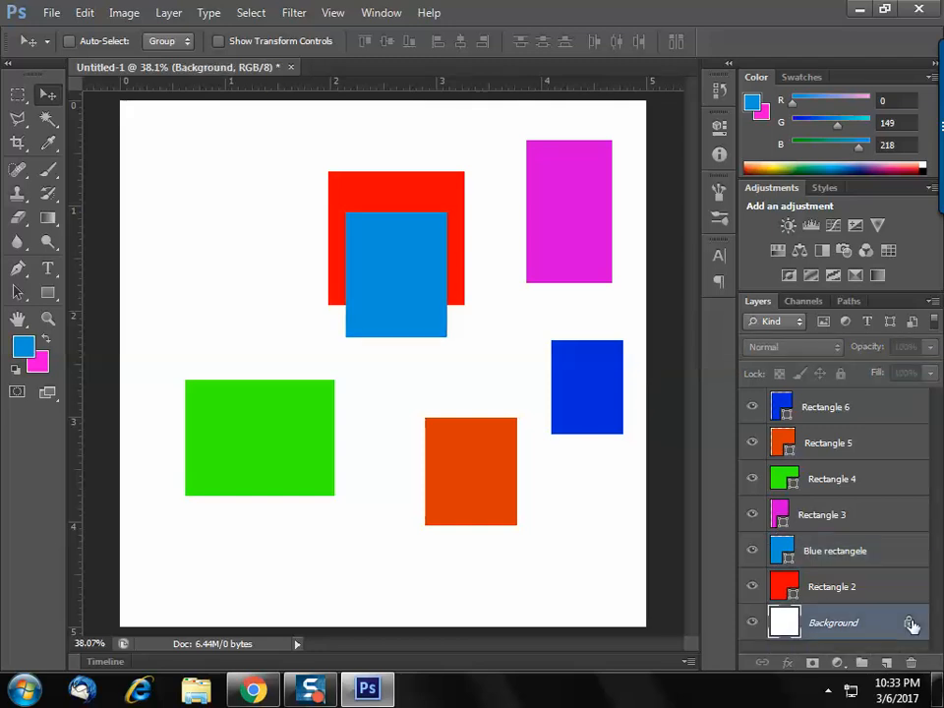
double_click(912, 626)
right_click(880, 630)
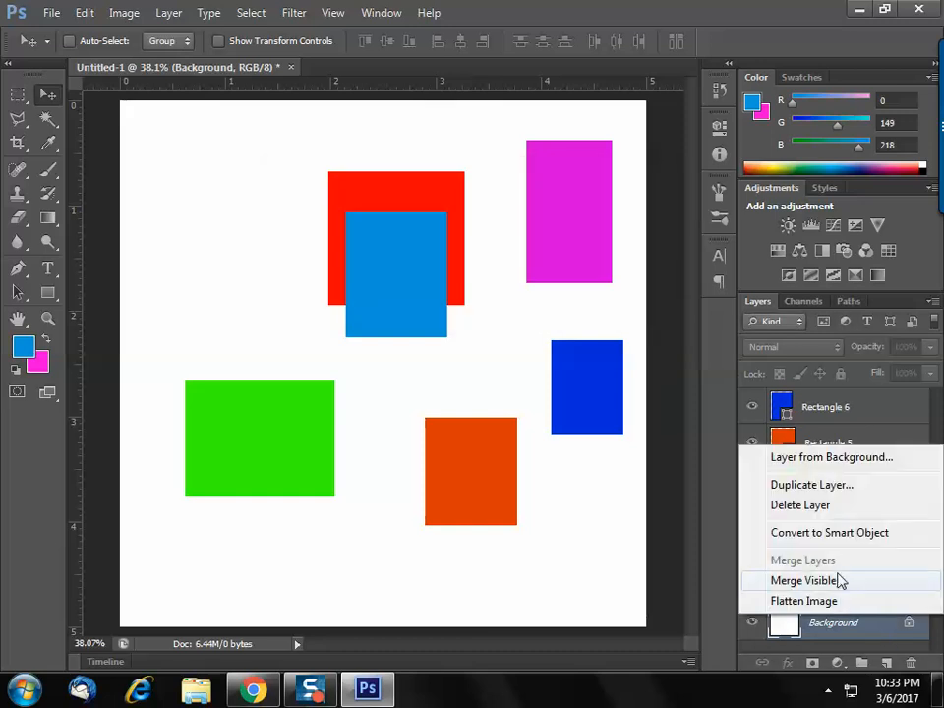
click(822, 508)
click(399, 270)
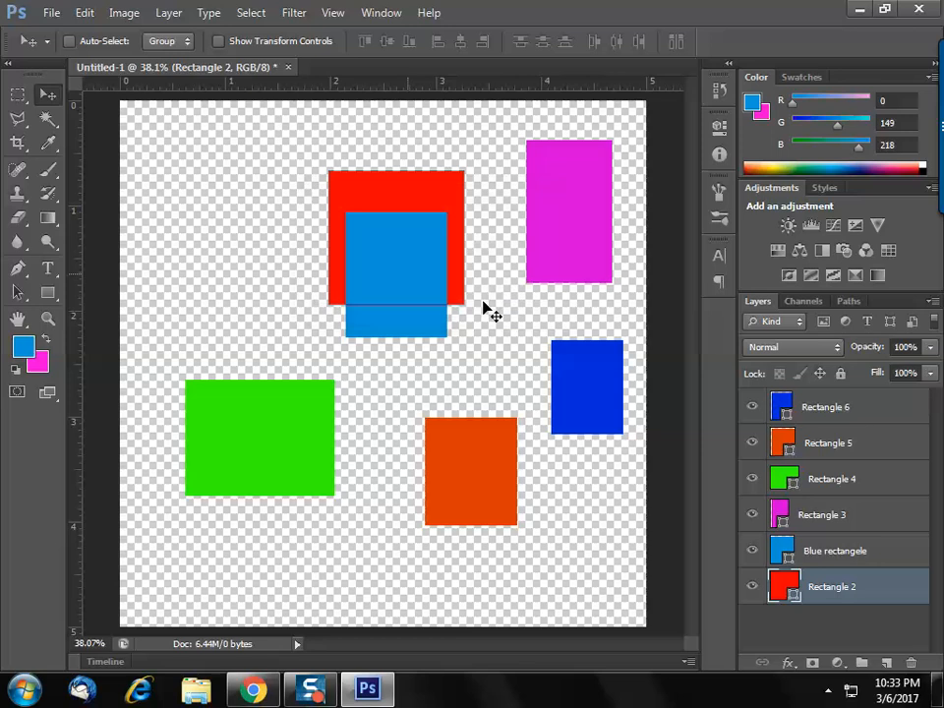
key(z)
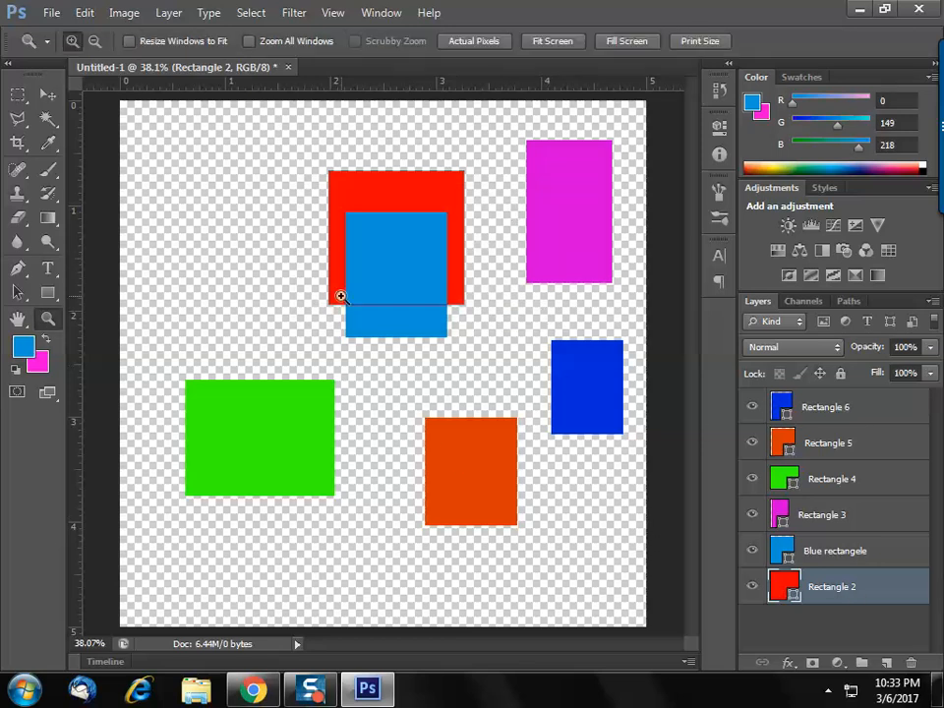
click(334, 325)
click(334, 324)
right_click(260, 226)
click(316, 233)
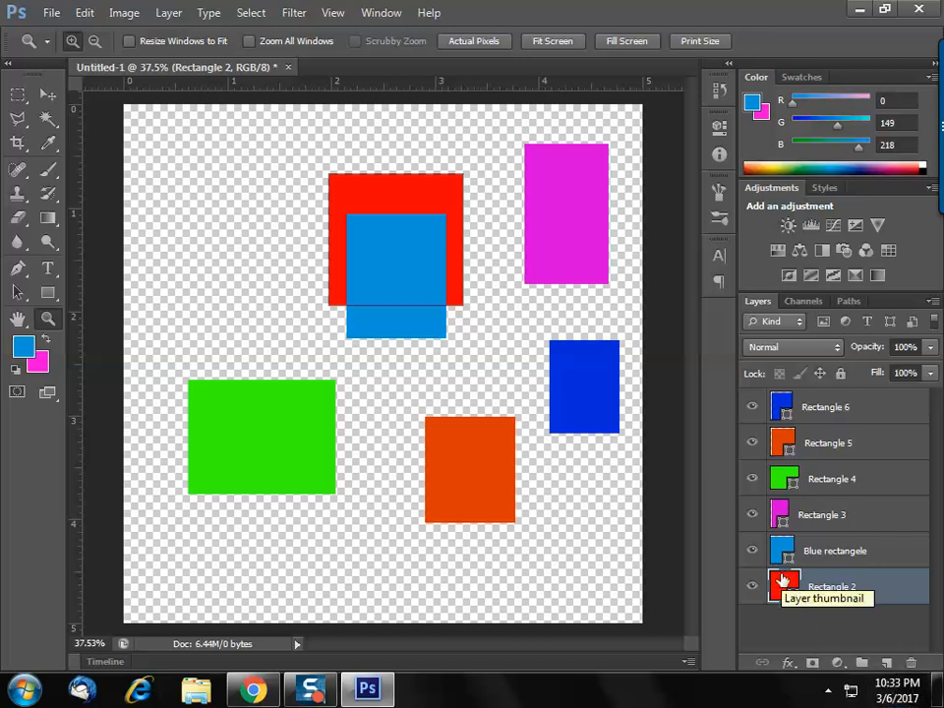
Set the foreground color to the turquoise green R 44, G 250, B 165.
click(15, 350)
click(633, 462)
drag(580, 370, 565, 331)
click(856, 315)
key(z)
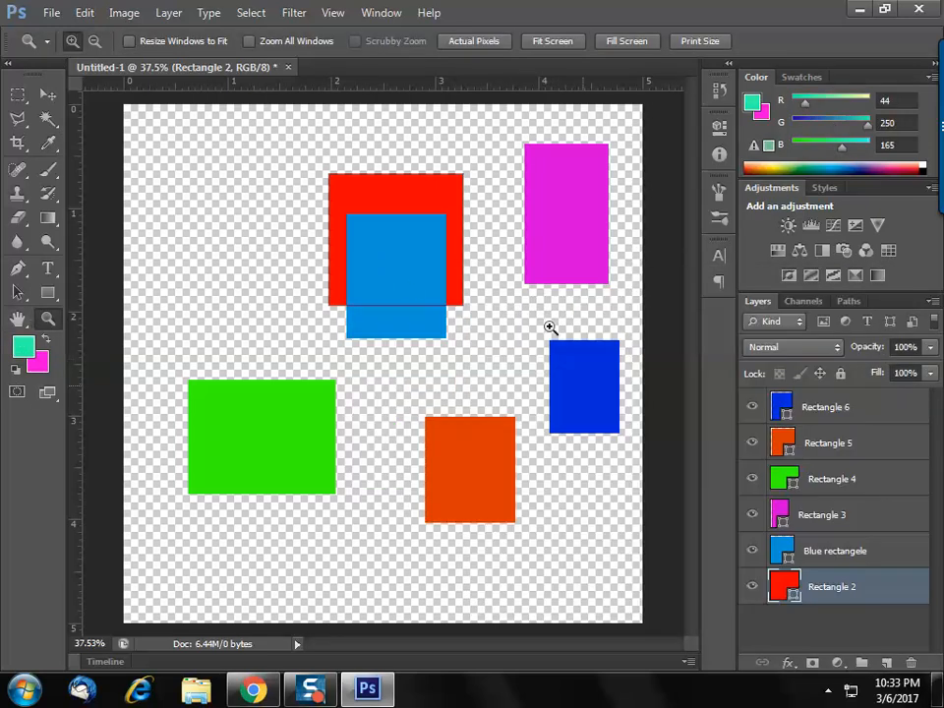
Create two new empty layers above Rectangle 2 and delete the upper one.
click(888, 666)
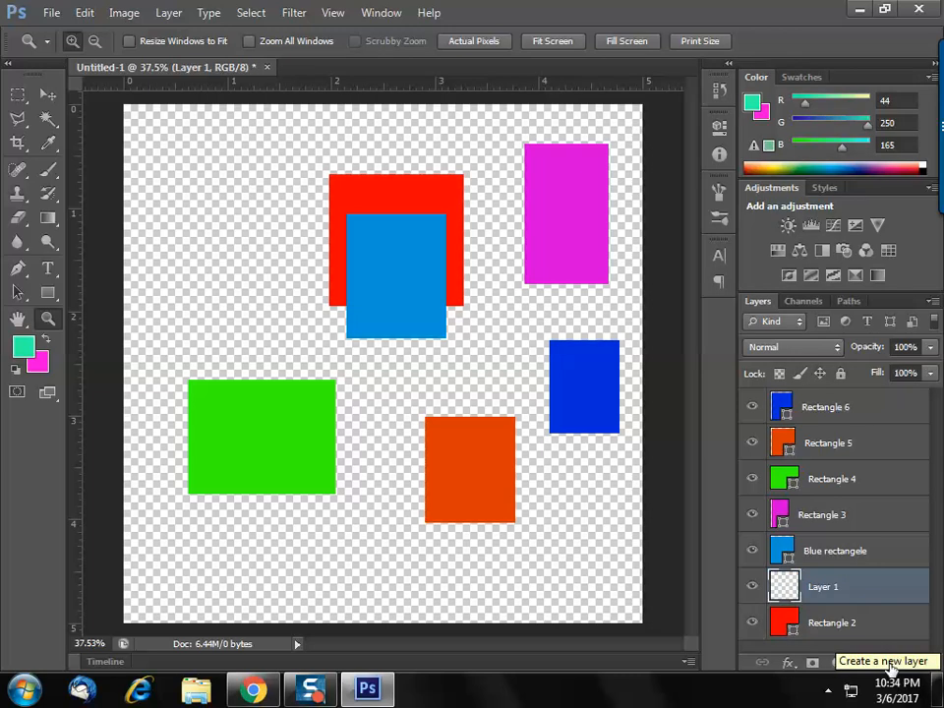
click(890, 665)
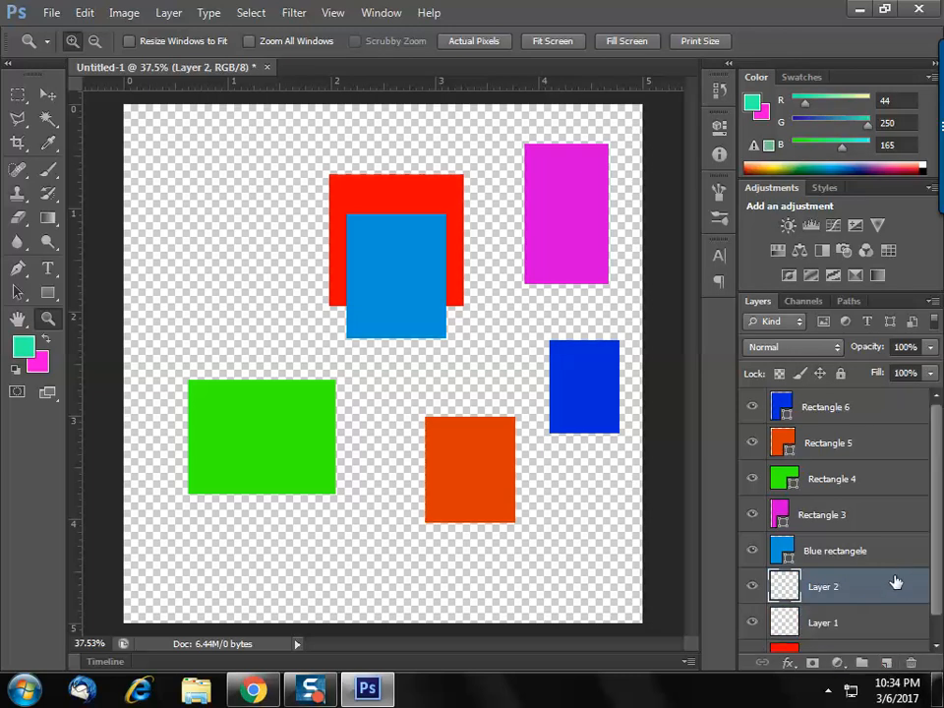
key(Delete)
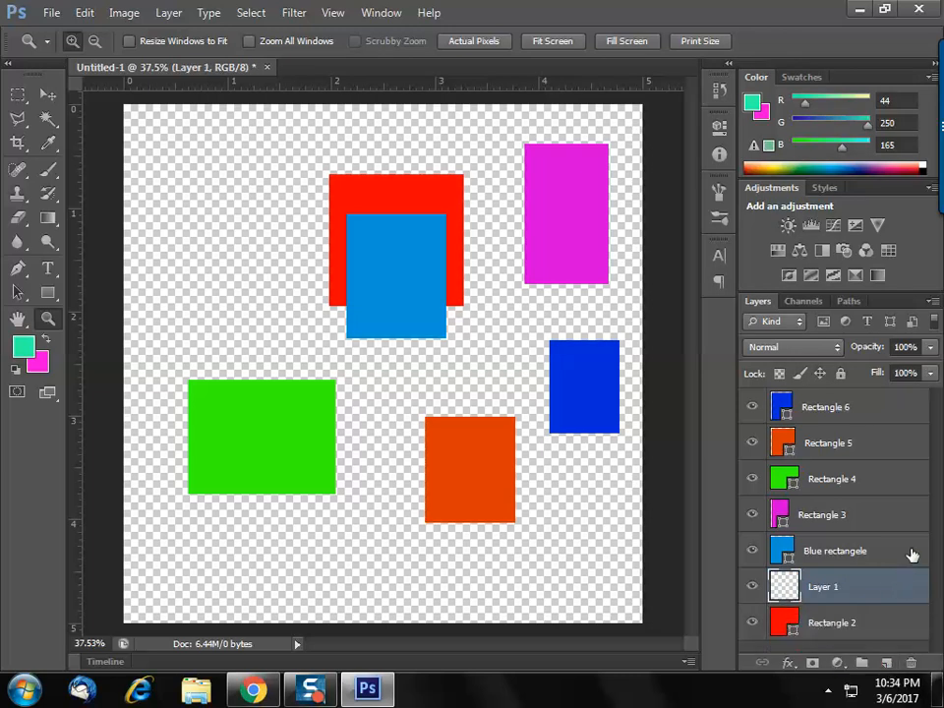
Rename the new empty layer as "background" and move it below Rectangle 2 to the bottom of the layer order.
double_click(824, 587)
text(bl)
key(Return)
drag(782, 596, 846, 642)
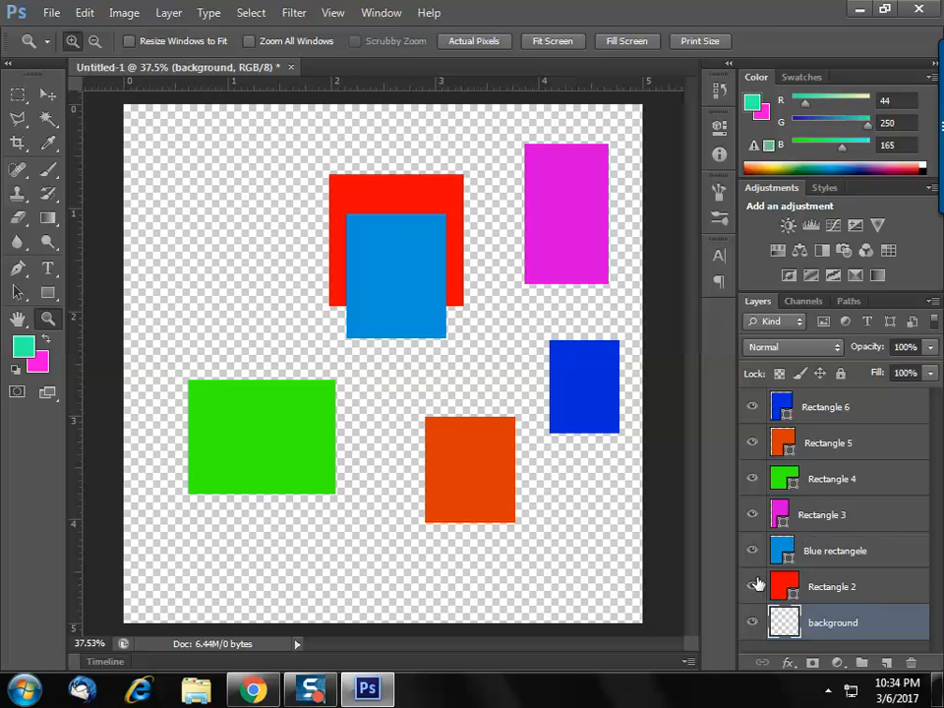
Fill the background layer with the turquoise foreground color in Normal mode at 100% opacity.
key(i)
key(shift+F5)
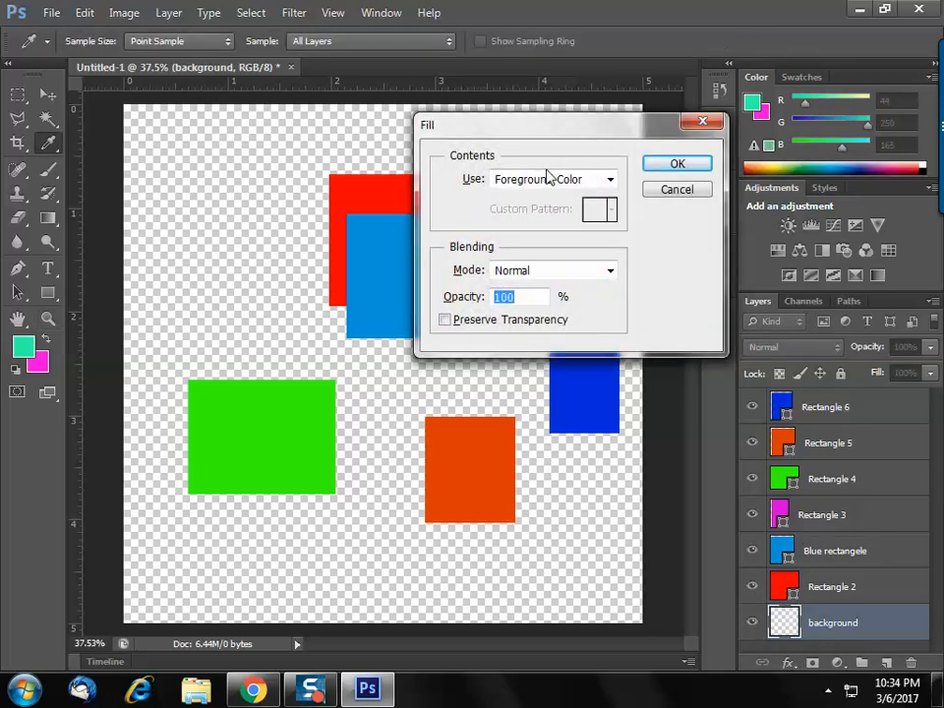
click(561, 187)
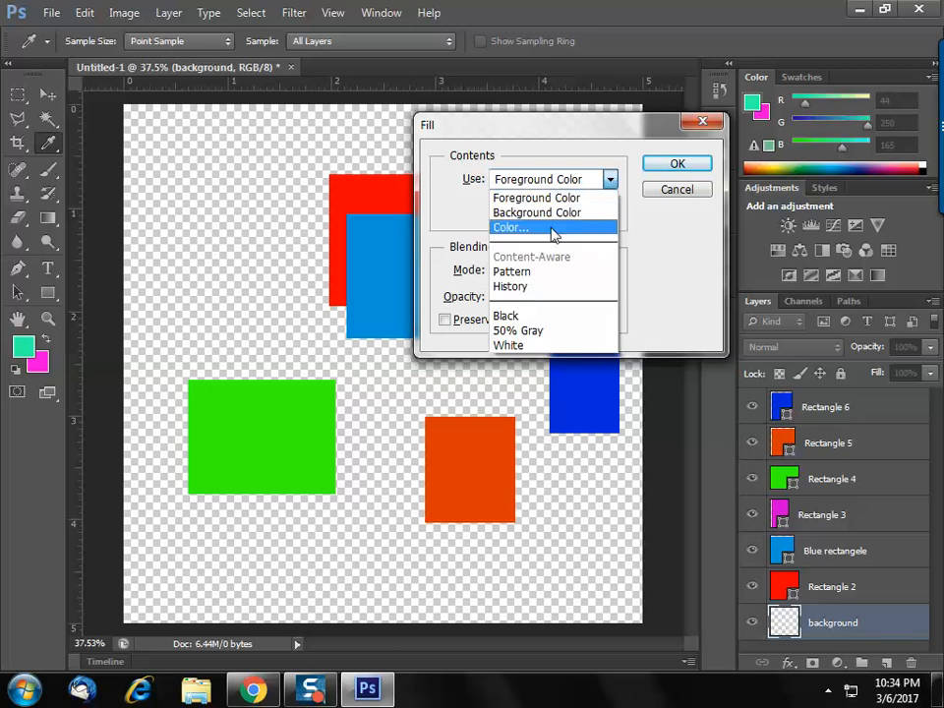
click(548, 229)
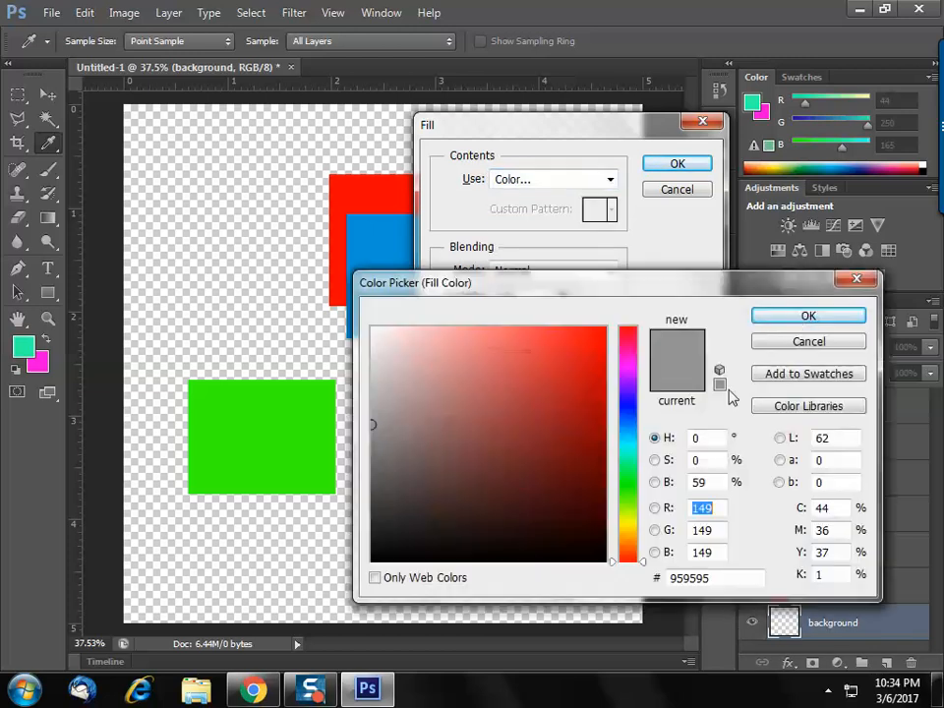
click(855, 281)
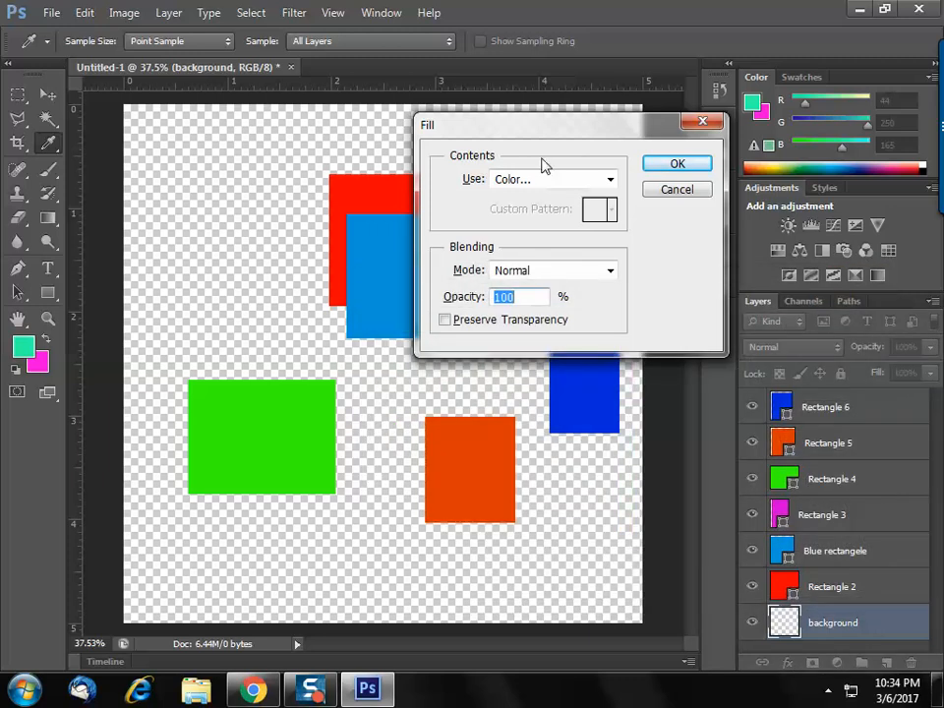
click(547, 179)
click(547, 196)
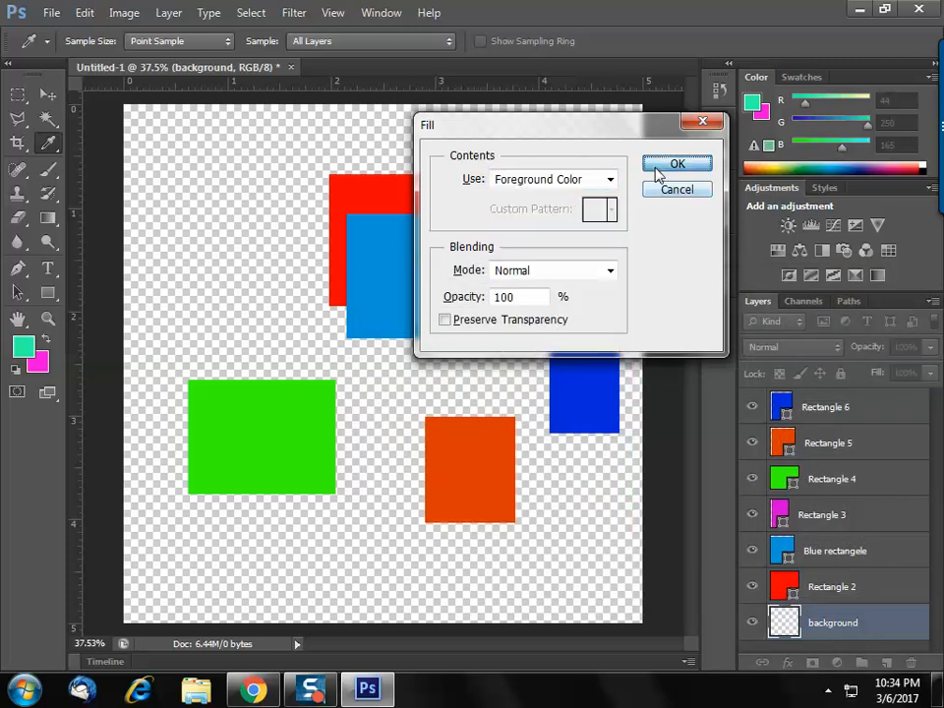
click(661, 170)
key(z)
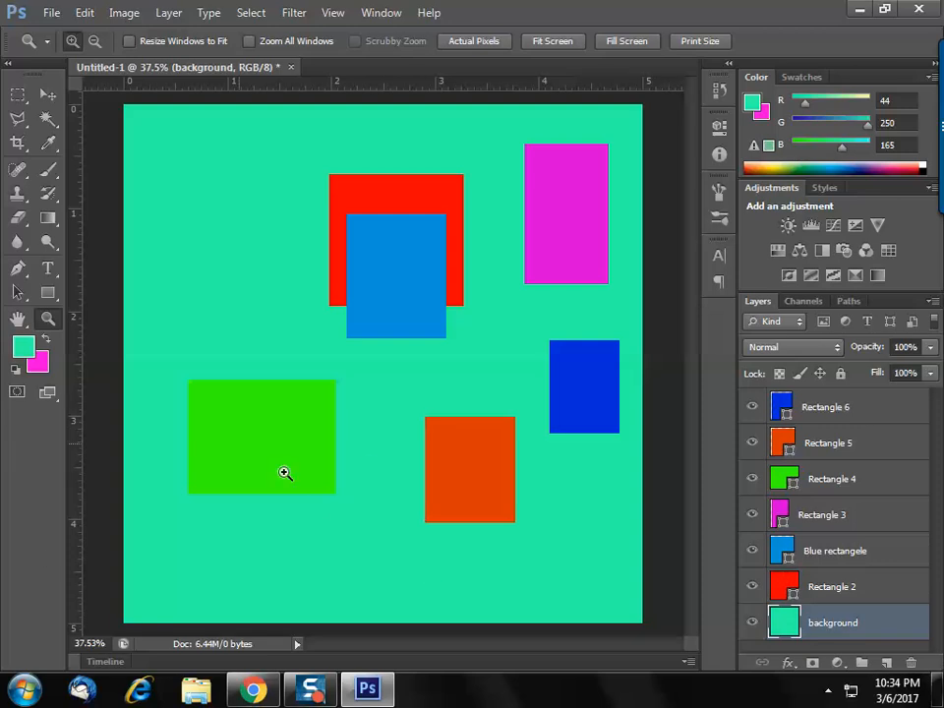
Set the foreground color to the blue R 55, G 79, B 255.
mouse_move(823, 101)
mouse_down()
mouse_move(858, 100)
mouse_move(811, 102)
mouse_up()
click(822, 119)
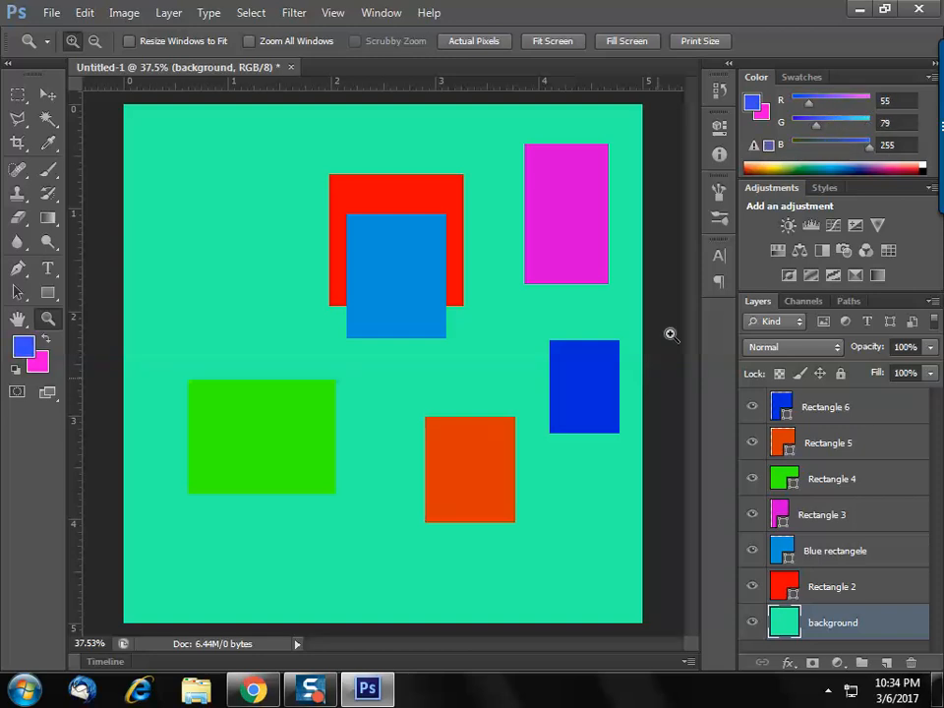
Examine the image's color channels, hiding and showing the Red channel to compare its effect on the rectangles.
click(813, 304)
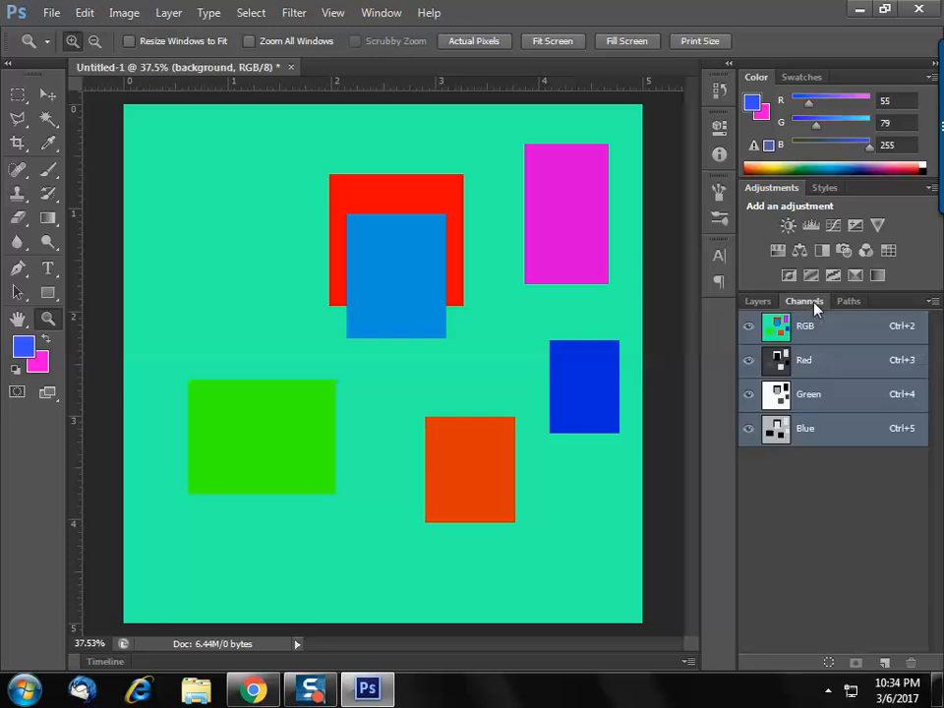
click(748, 365)
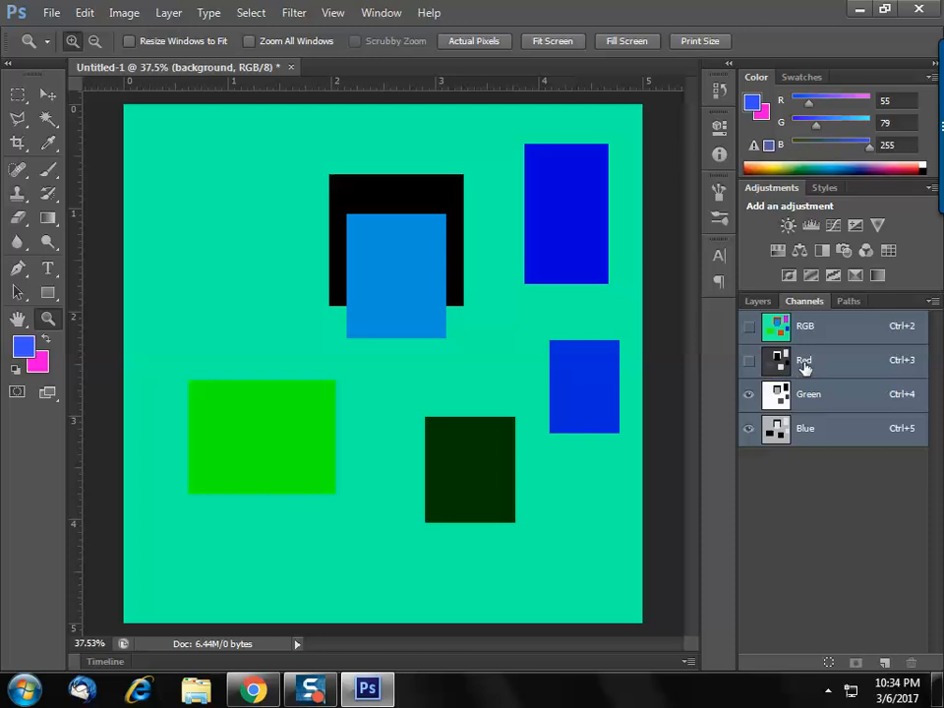
click(752, 363)
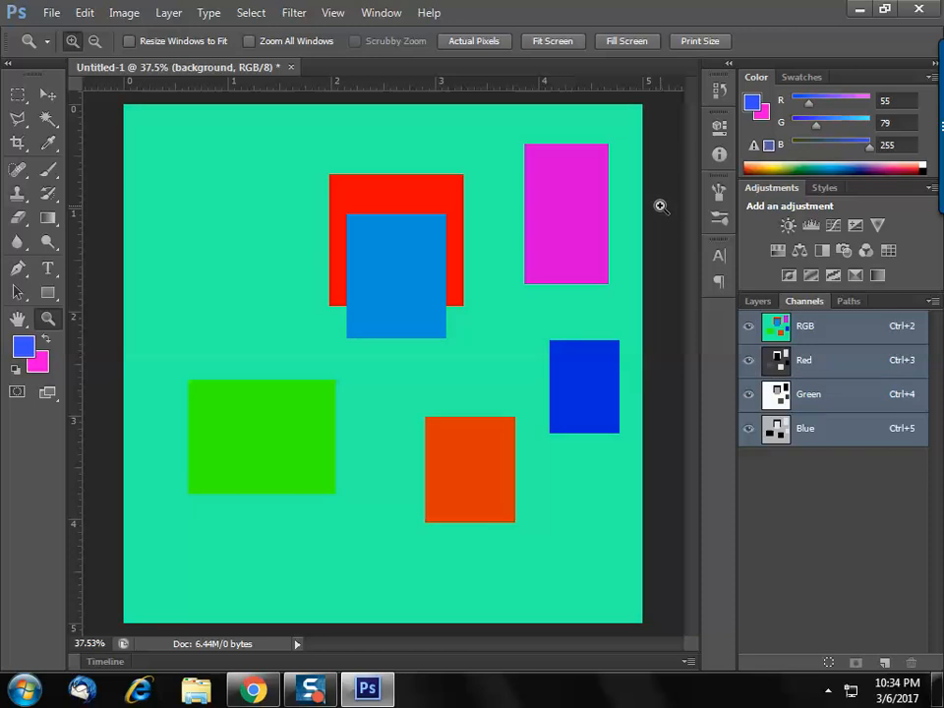
click(752, 370)
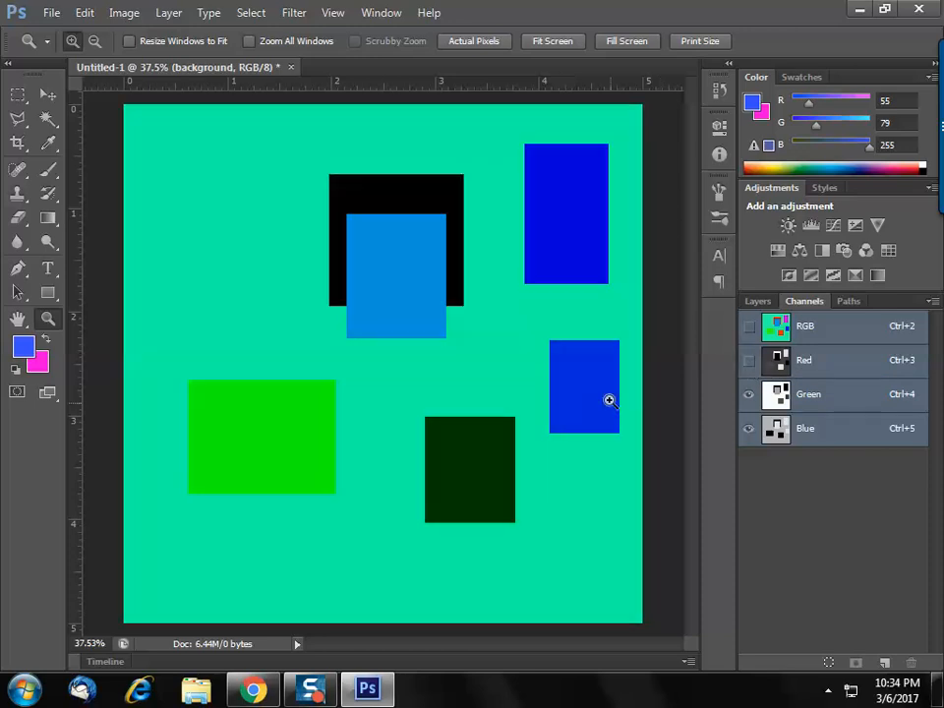
click(755, 363)
click(751, 364)
click(754, 368)
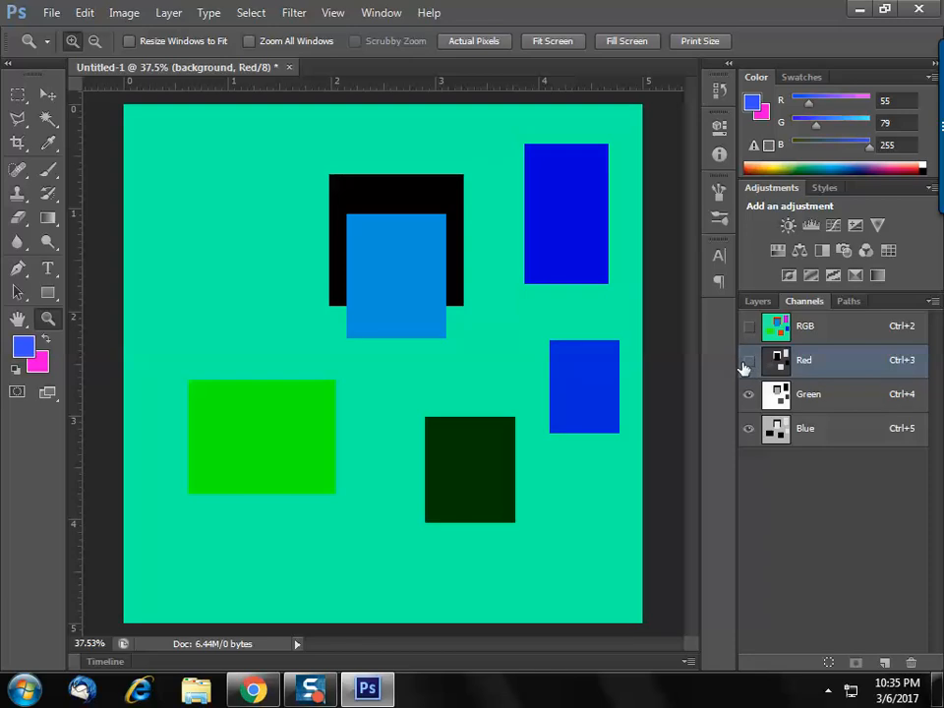
click(747, 363)
click(747, 363)
click(747, 363)
click(746, 363)
click(747, 363)
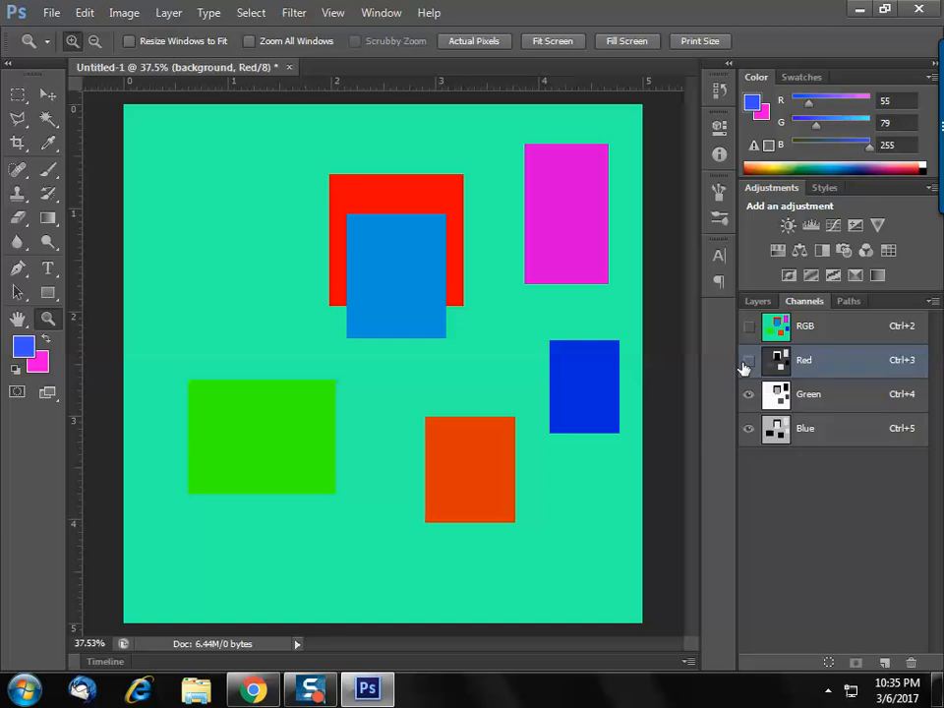
click(747, 363)
Preview the image with both the Red and Green channels hidden and make all channels visible again.
click(748, 396)
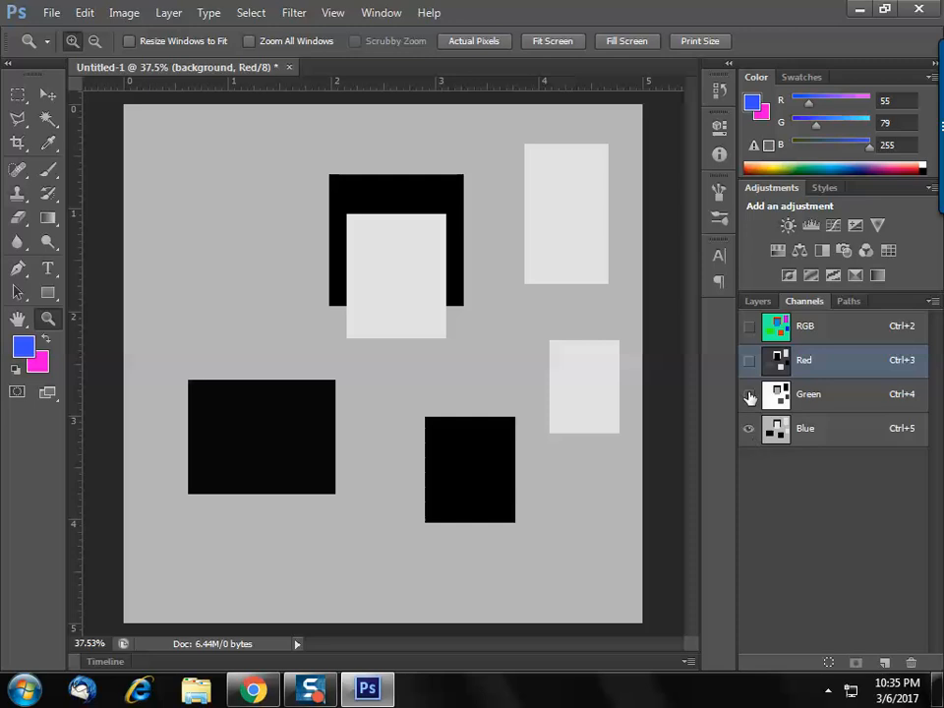
click(749, 396)
click(749, 362)
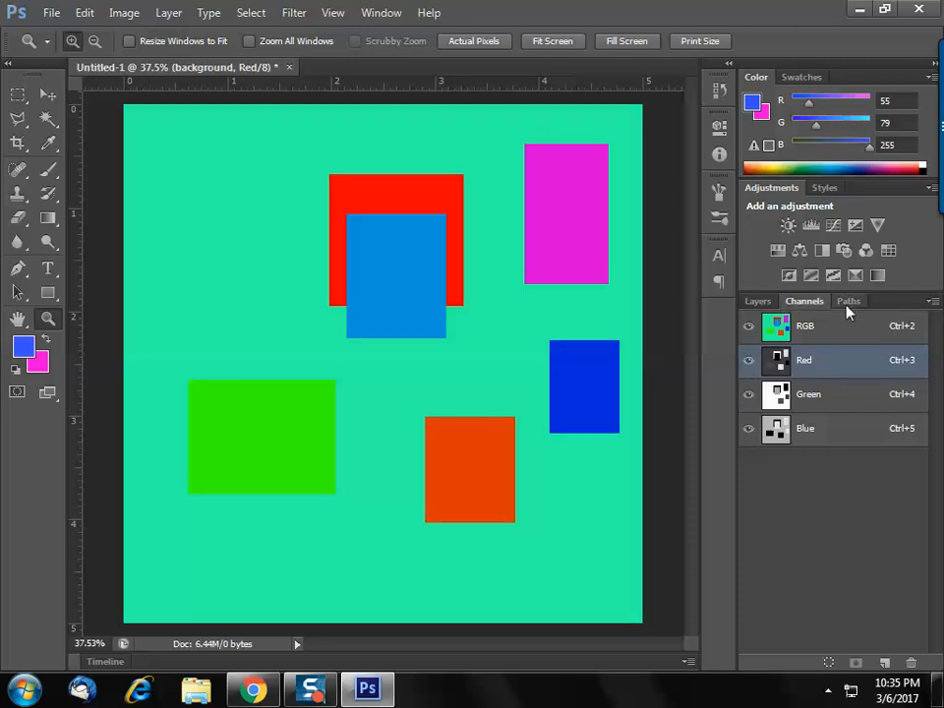
Check the document's paths and return to the list of layers with the image fitted on screen.
click(847, 306)
click(799, 301)
right_click(355, 216)
click(369, 231)
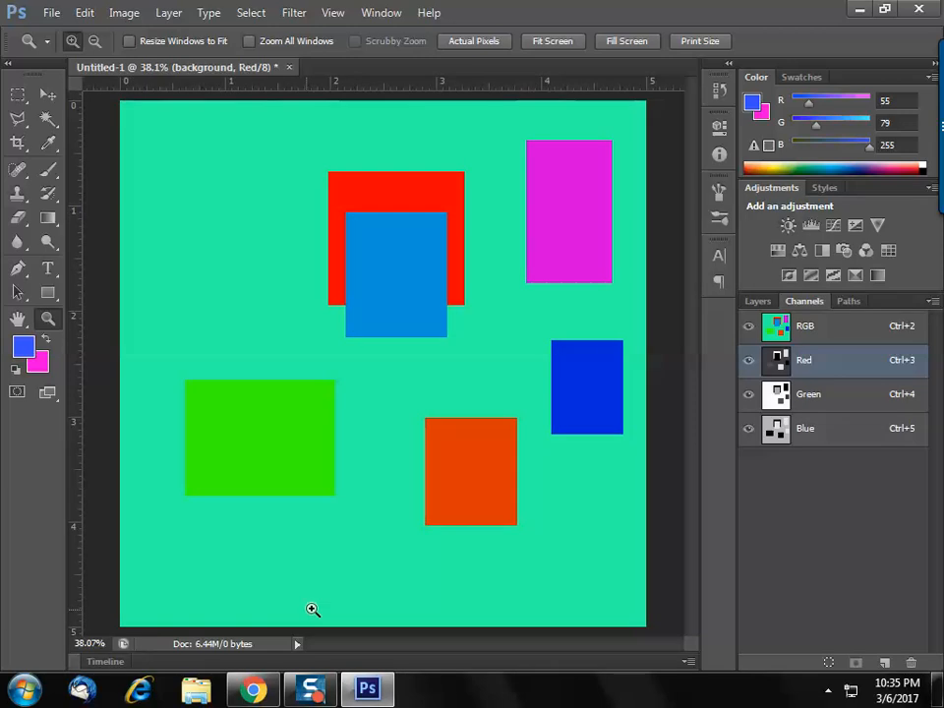
click(759, 301)
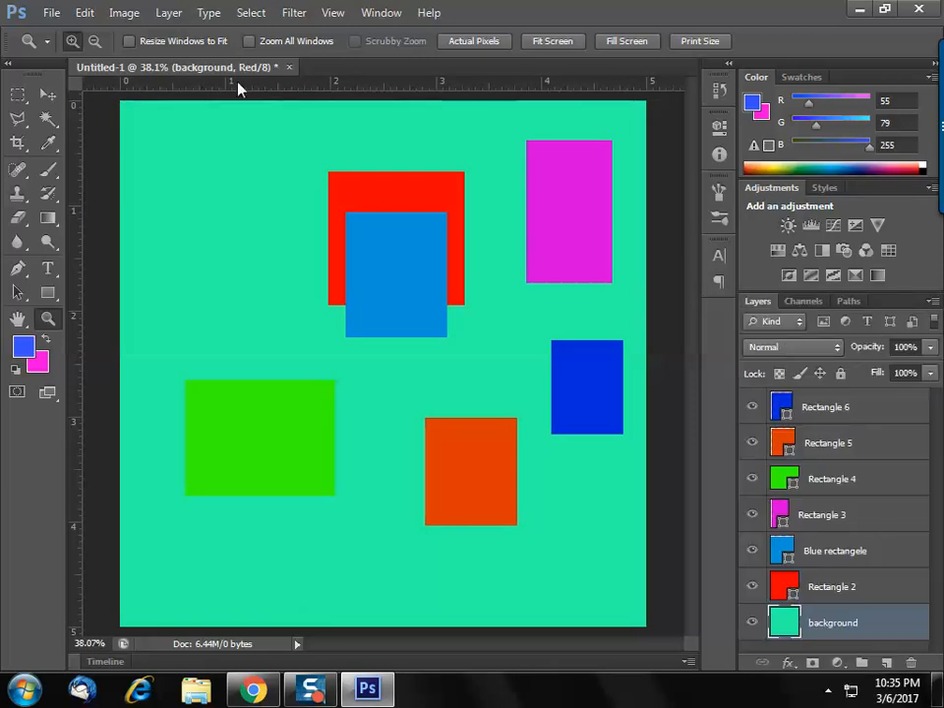
Convert the document's color mode to CMYK Color without merging the layers.
click(140, 12)
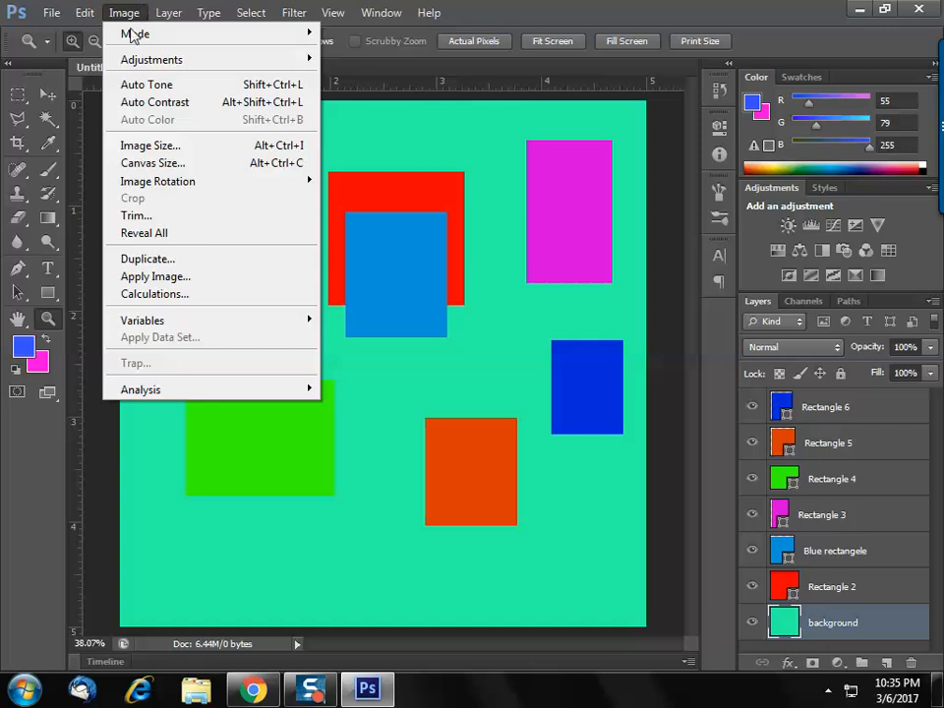
mouse_move(133, 33)
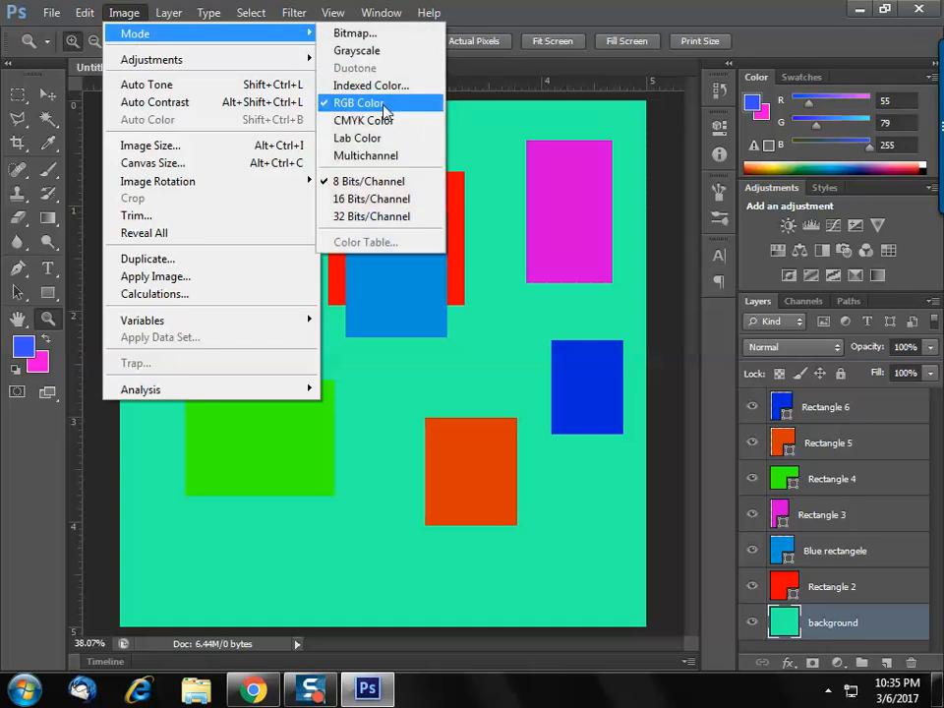
click(380, 122)
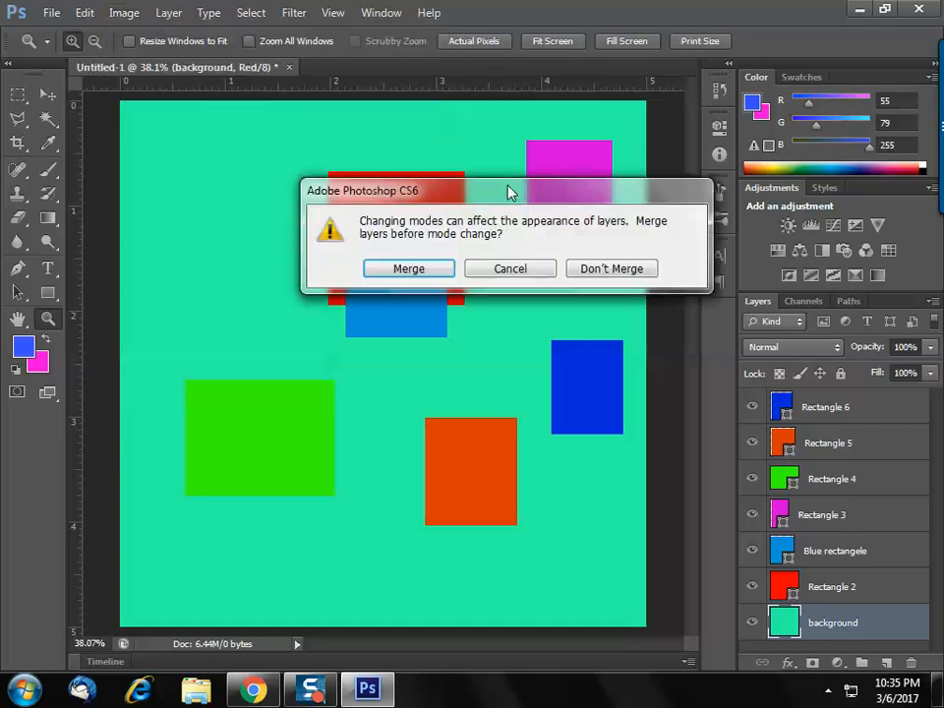
click(623, 272)
click(469, 288)
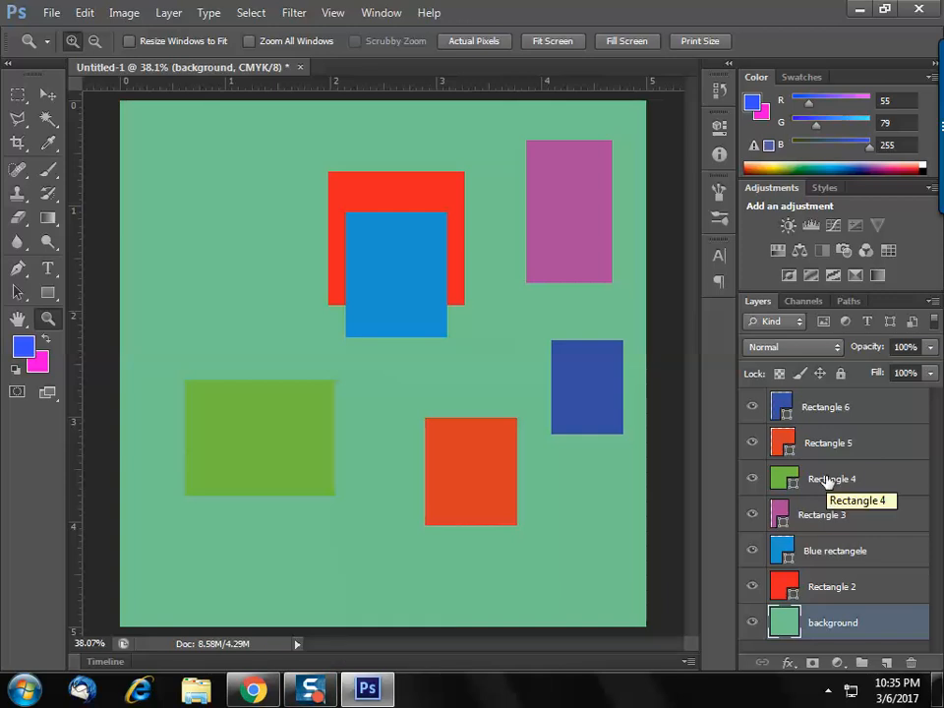
Inspect the foreground color's CMYK values and hex code in the Color Picker and close it without changes.
click(21, 348)
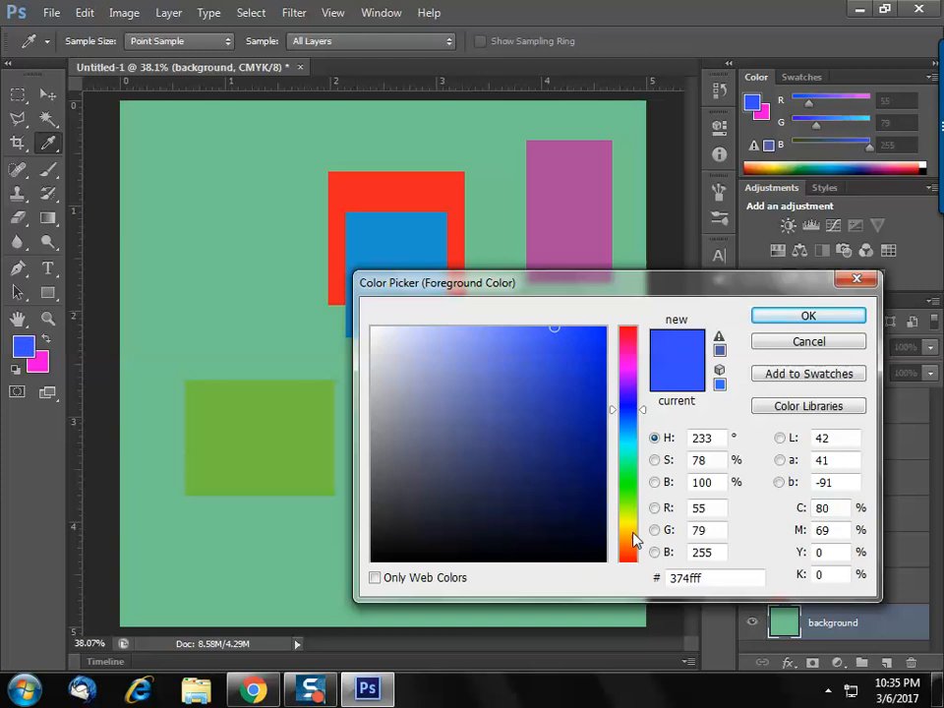
click(729, 575)
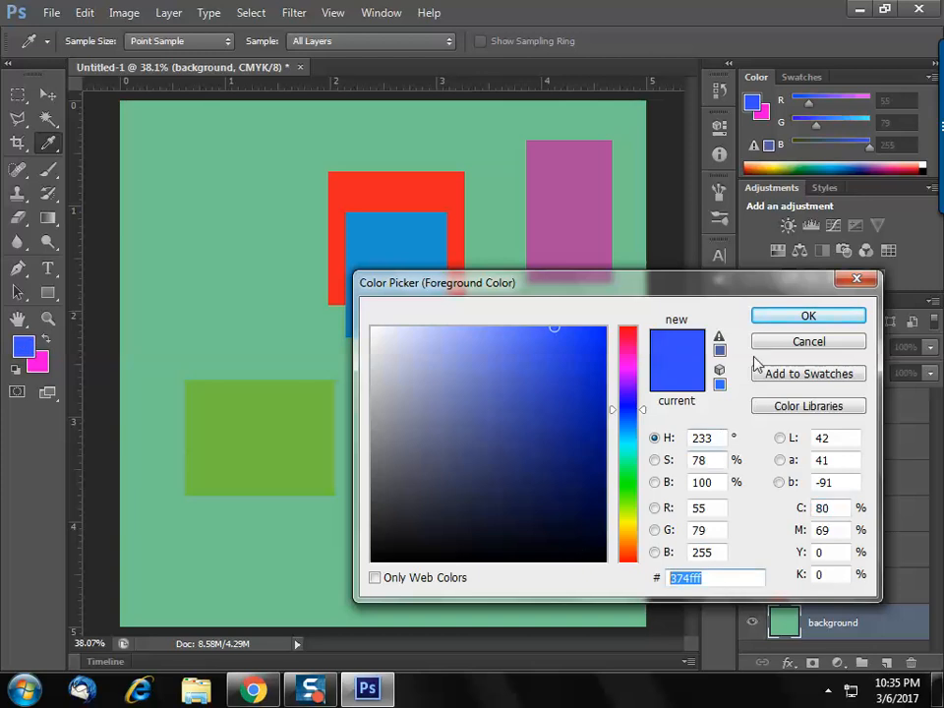
click(856, 279)
key(z)
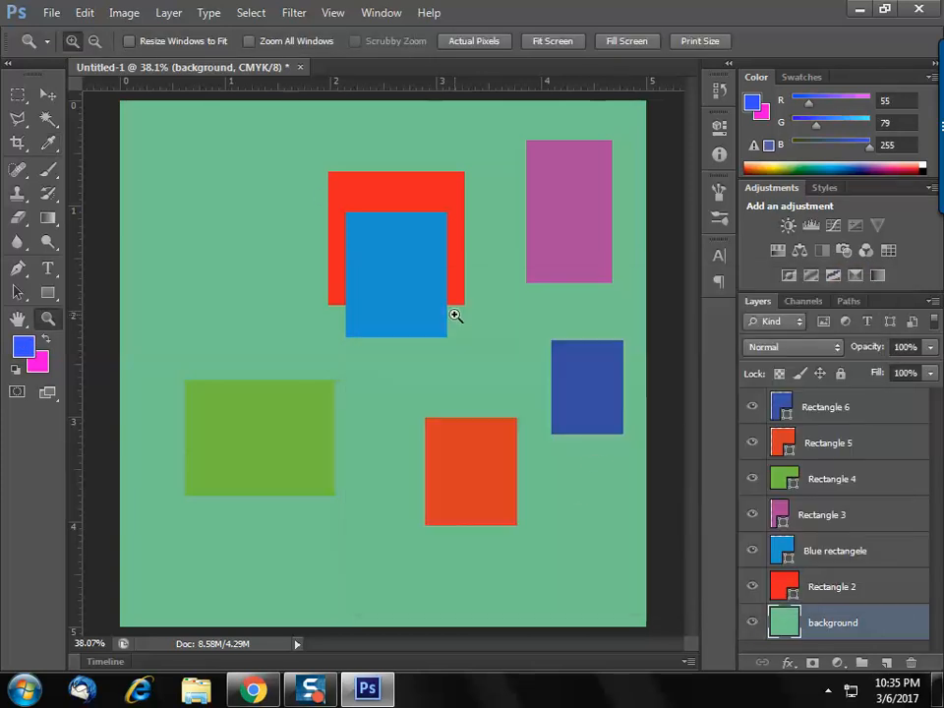
right_click(449, 316)
click(459, 326)
click(143, 15)
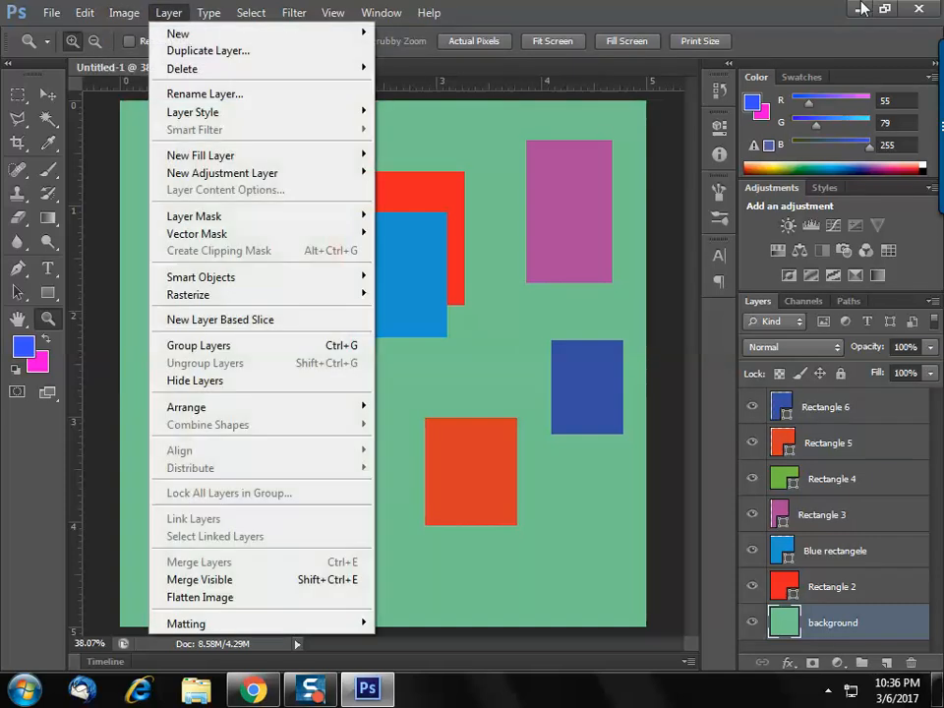
click(594, 8)
Create a new 5 by 5 inch document at 300 pixels/inch in CMYK Color mode and close it again.
click(51, 12)
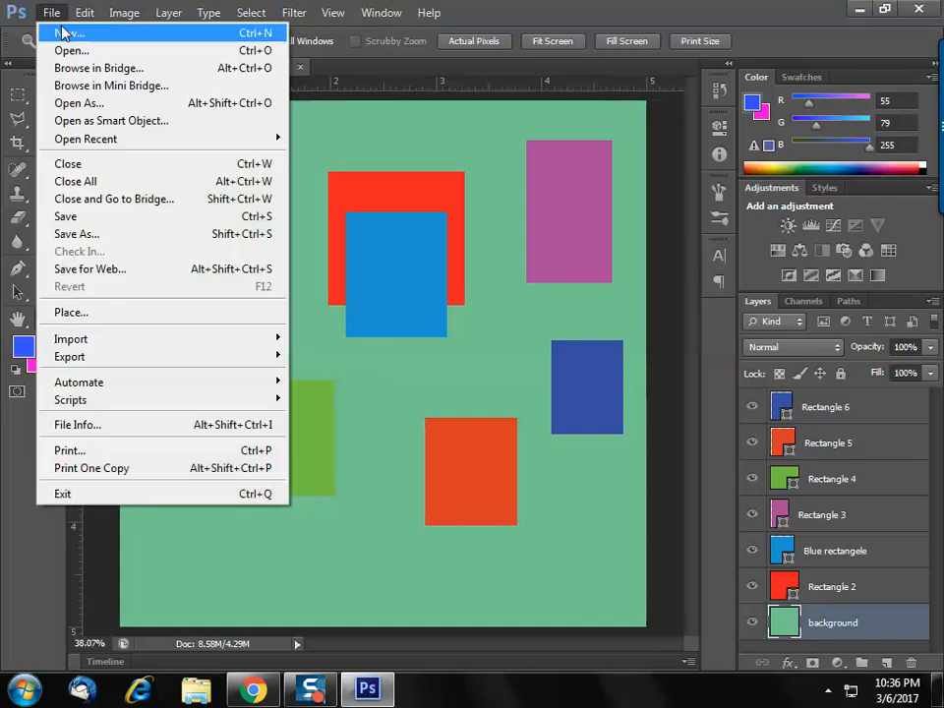
click(37, 30)
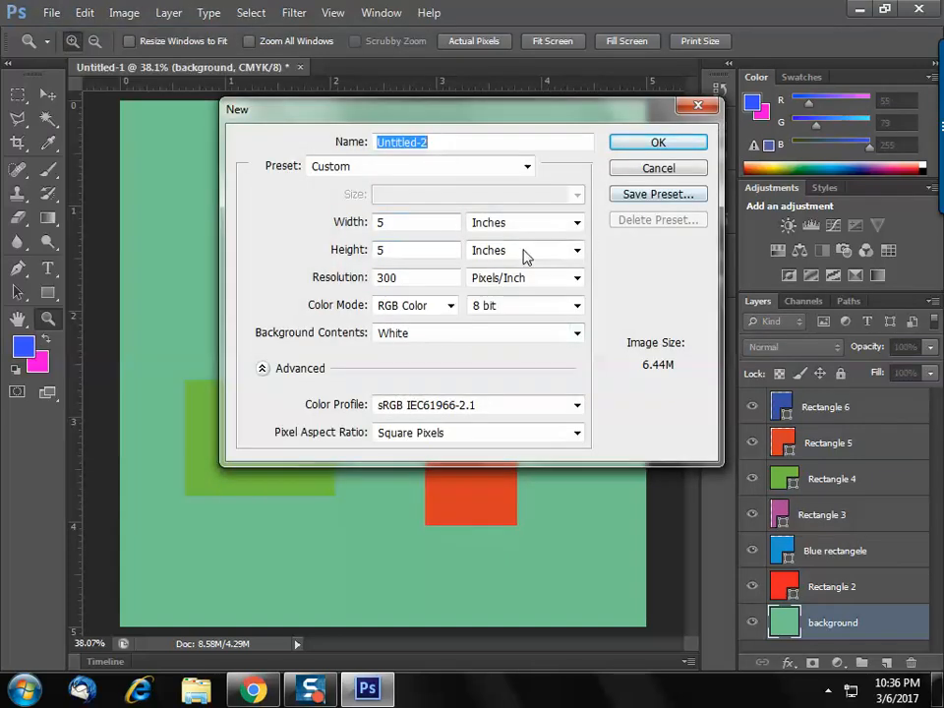
click(415, 307)
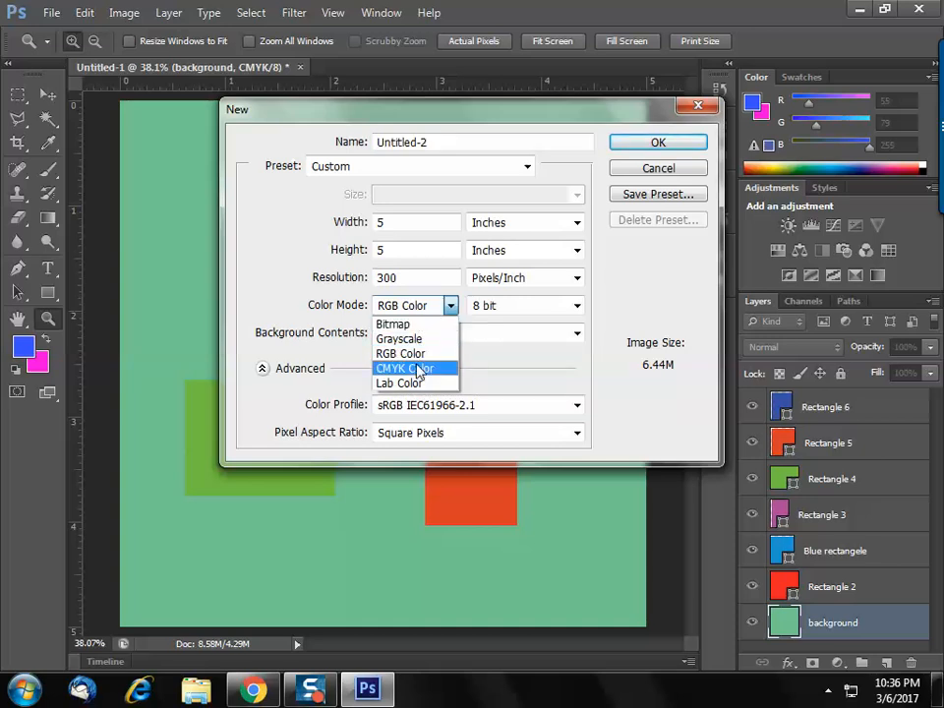
click(418, 369)
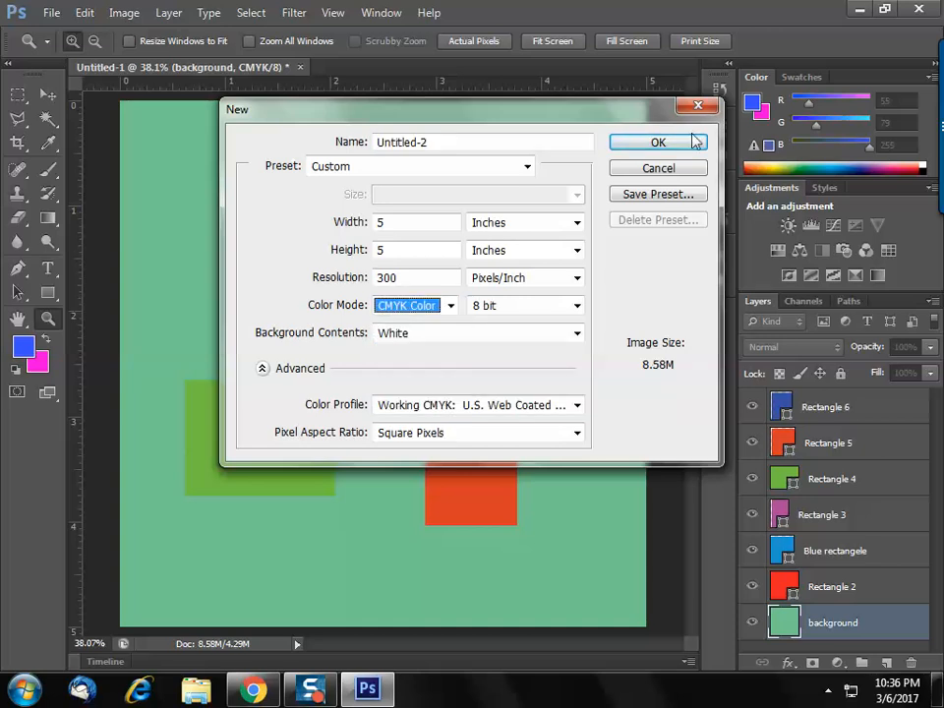
click(650, 143)
click(471, 67)
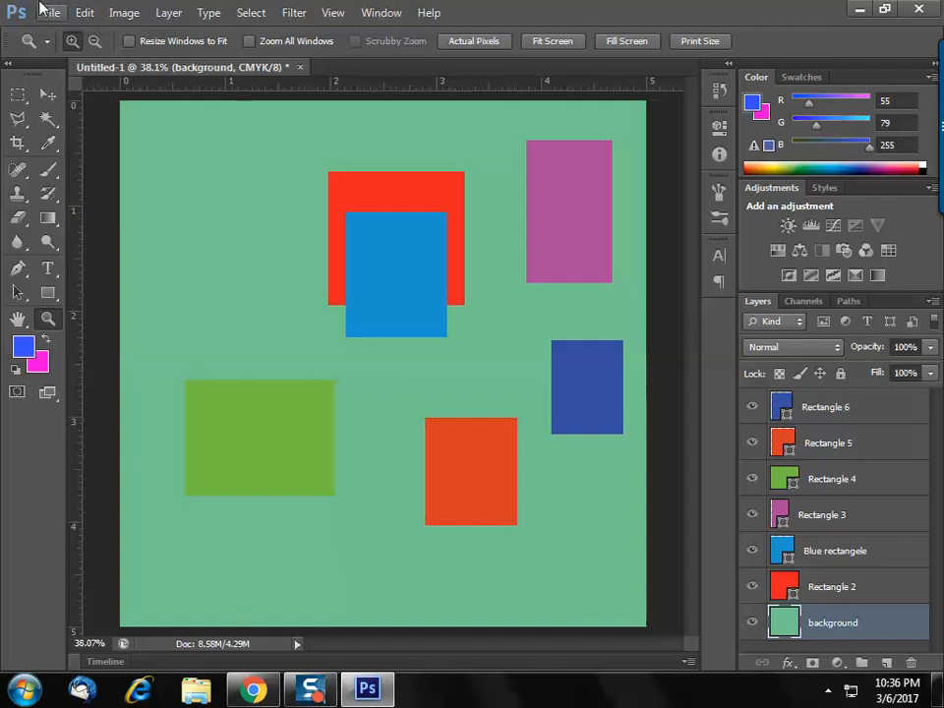
Review the color mode options available for the CMYK document.
click(116, 13)
mouse_move(141, 36)
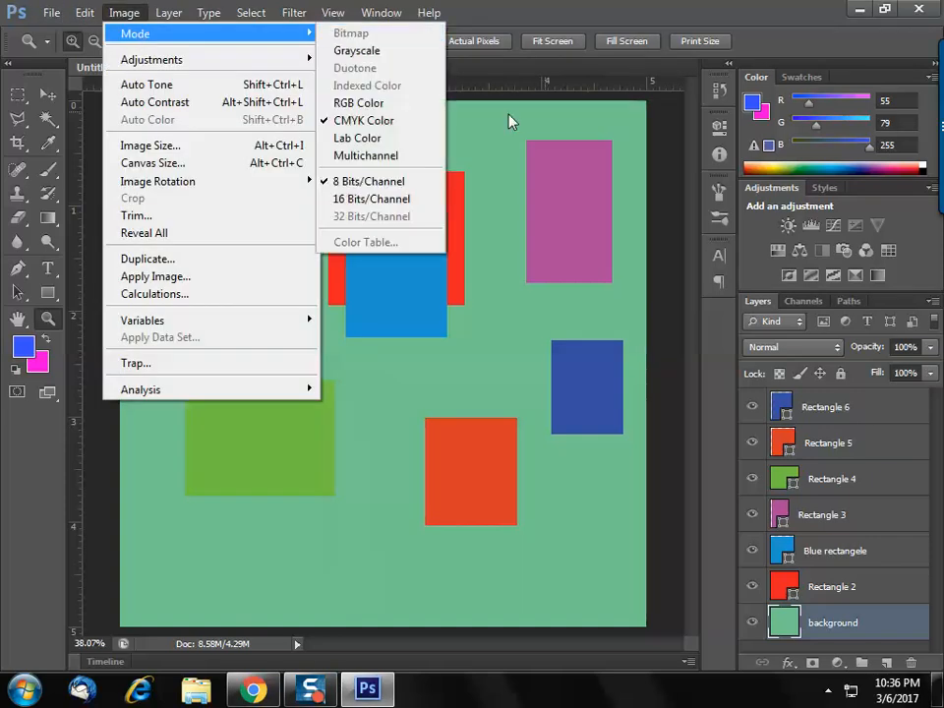
click(657, 8)
click(375, 692)
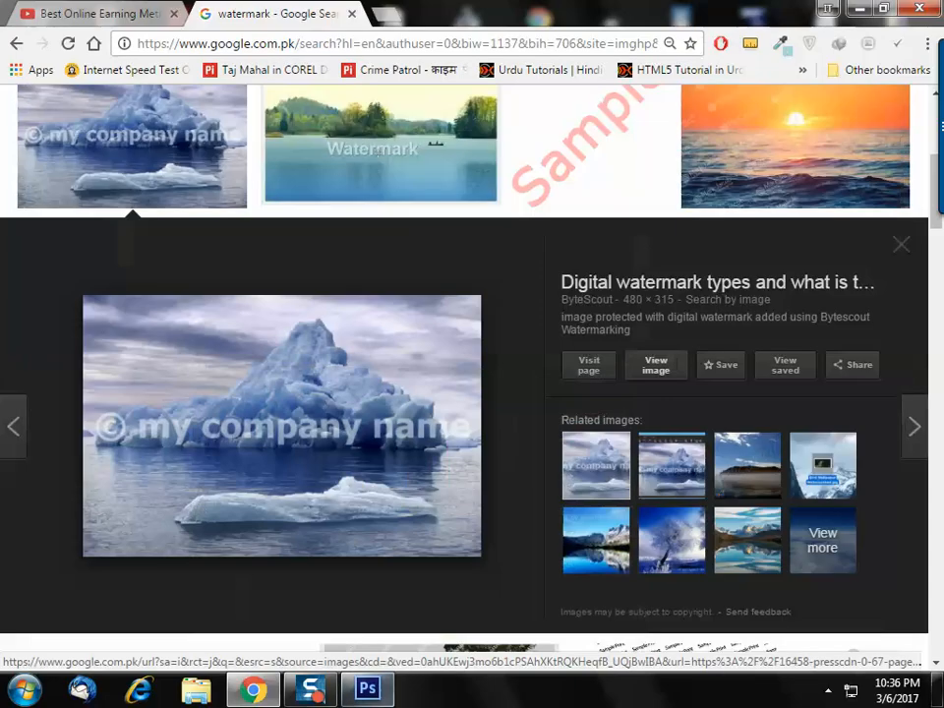
click(99, 13)
click(368, 688)
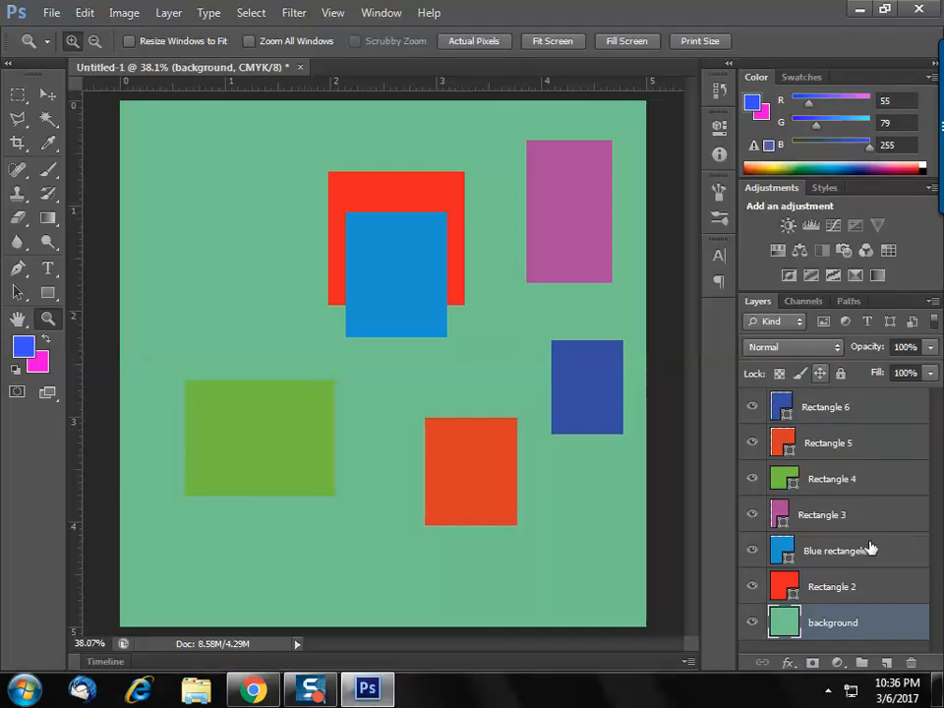
click(818, 189)
click(771, 189)
Delete the Rectangle 2, background and Blue rectangele layers.
click(837, 587)
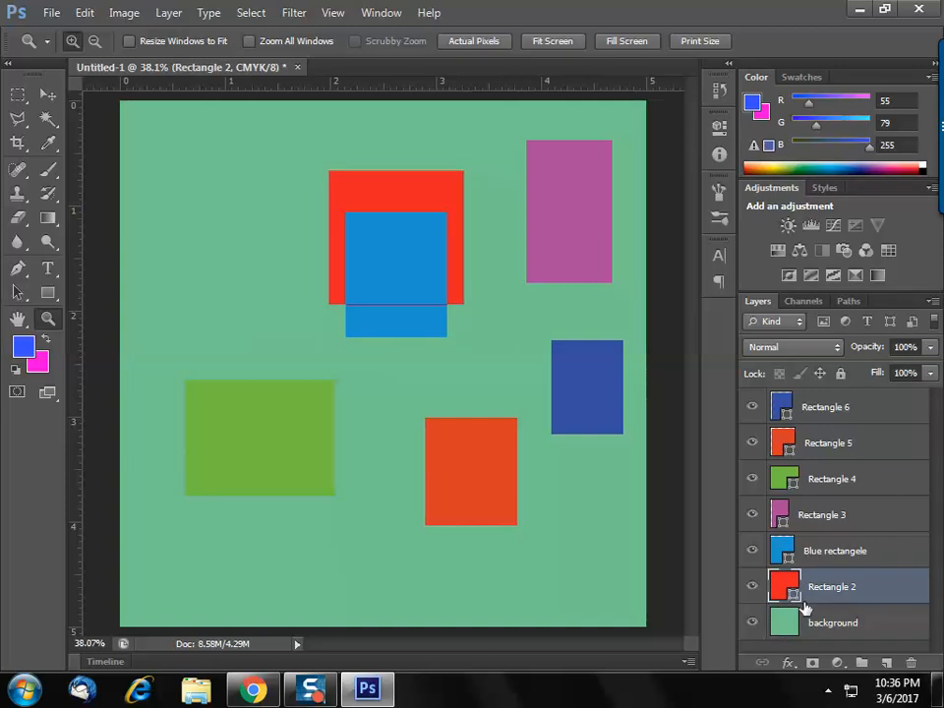
key(Delete)
key(Delete)
key(Delete)
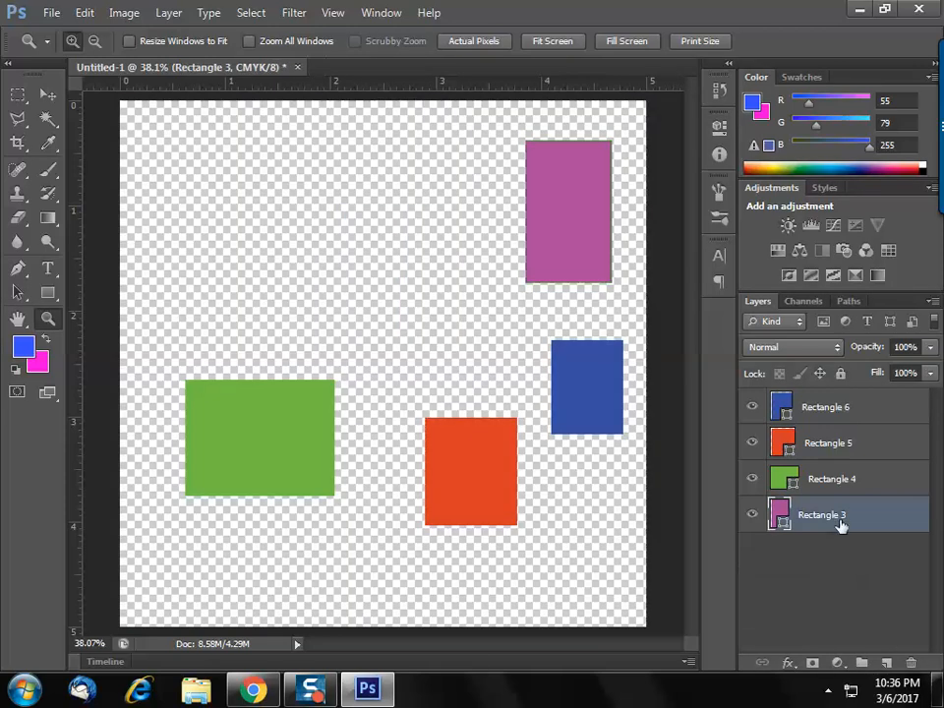
Delete the Rectangle 3, Rectangle 4 and Rectangle 5 layers.
key(Delete)
key(Delete)
key(Delete)
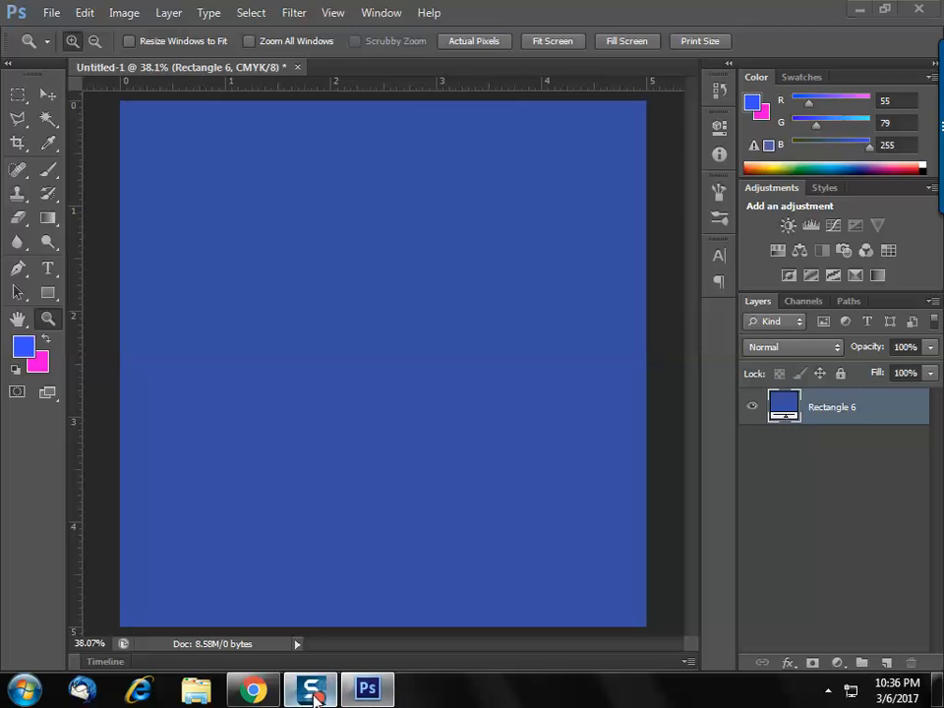
Switch to Chrome to view the top of the YouTube channel's Videos page, then return to Photoshop.
click(253, 688)
scroll(773, 373, up, 3)
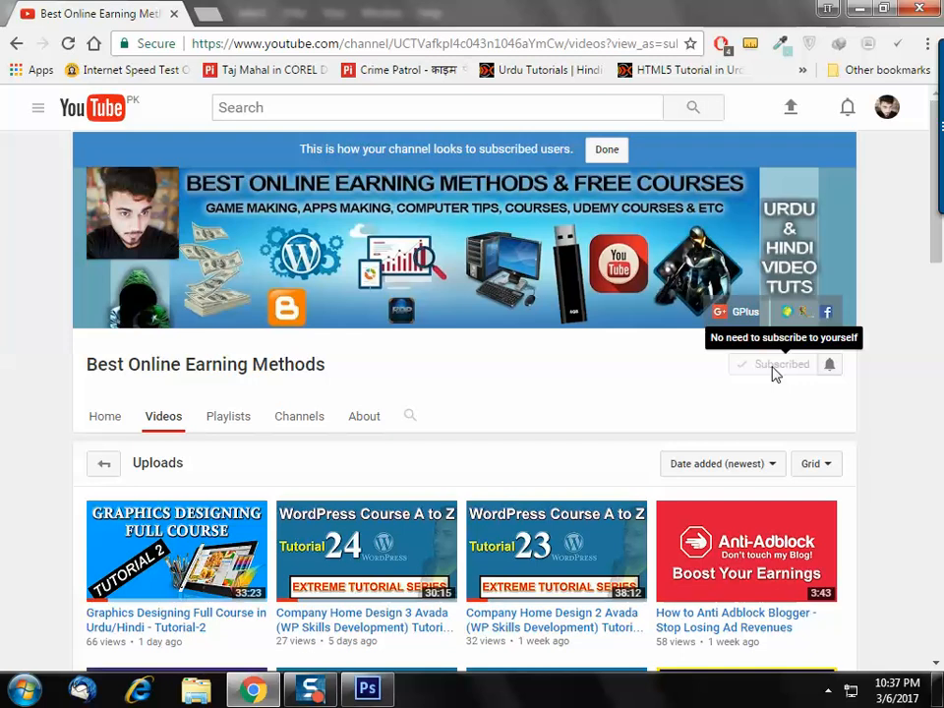
click(384, 696)
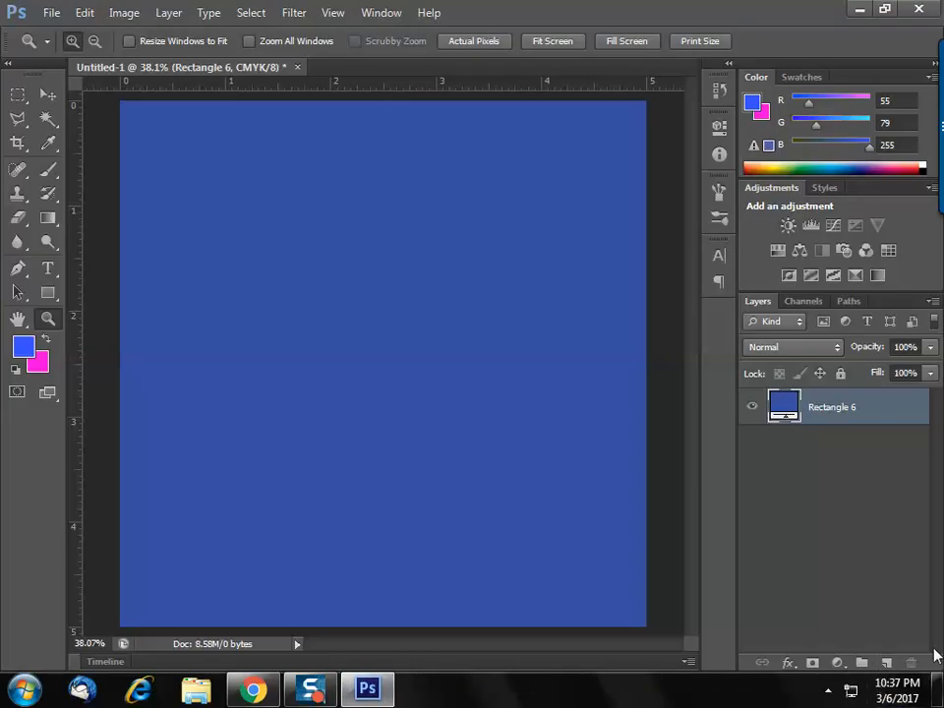
Undo the layer deletions step by step to bring back the Rectangle 3, 4, 5 and Blue rectangele layers.
key(ctrl+z)
key(alt+space)
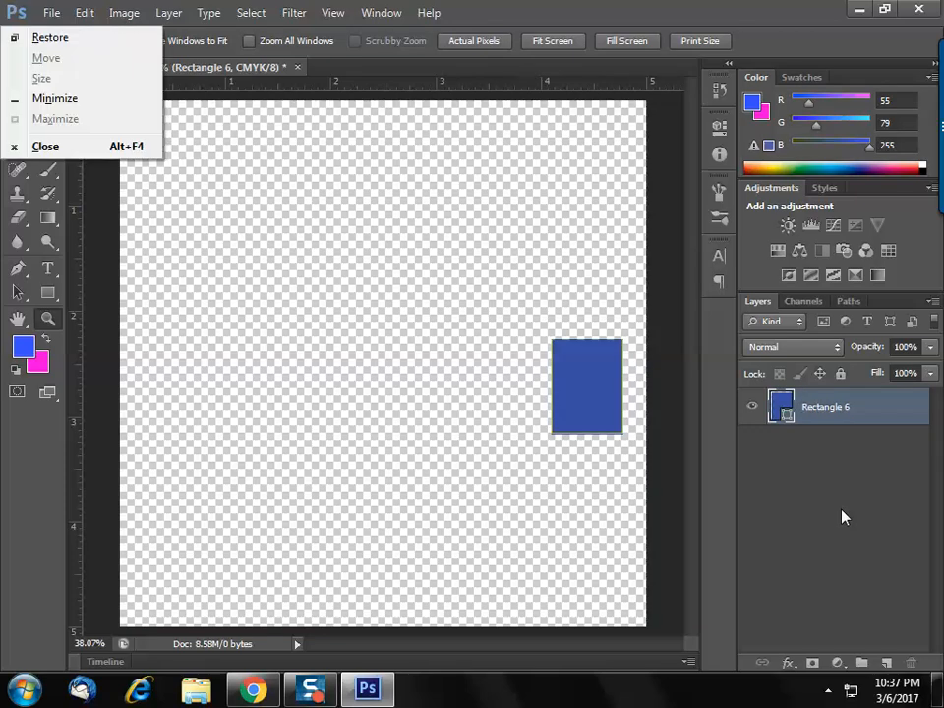
click(672, 8)
key(ctrl+alt+z)
key(ctrl+alt+z)
key(ctrl+alt+z)
key(ctrl+alt+z)
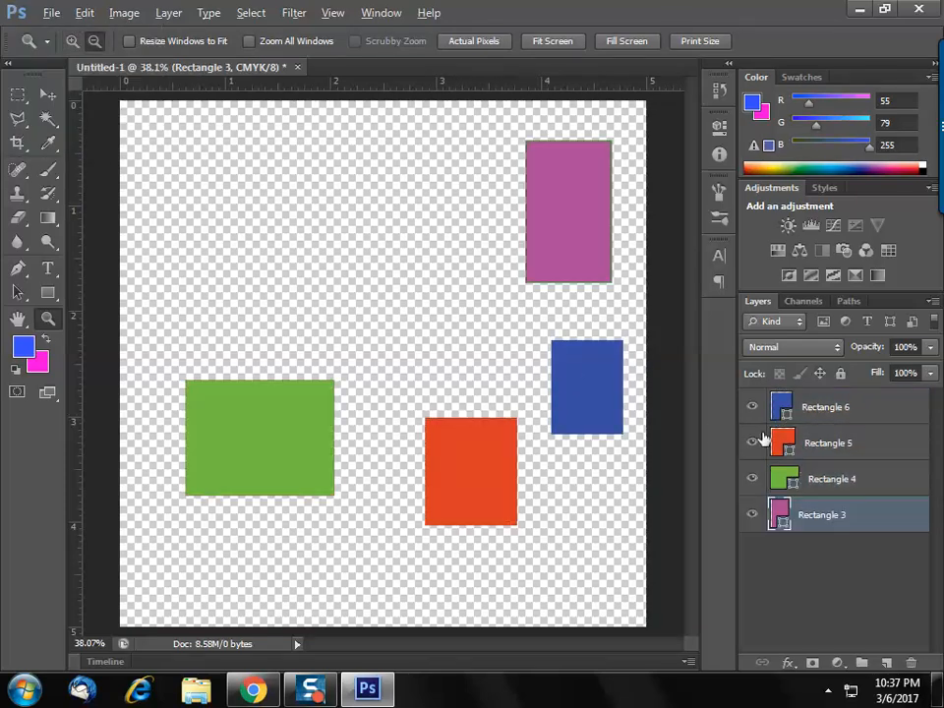
Inspect the Blending Options of the Rectangle 5 layer and close the Layer Style dialog without changes.
click(854, 457)
right_click(882, 439)
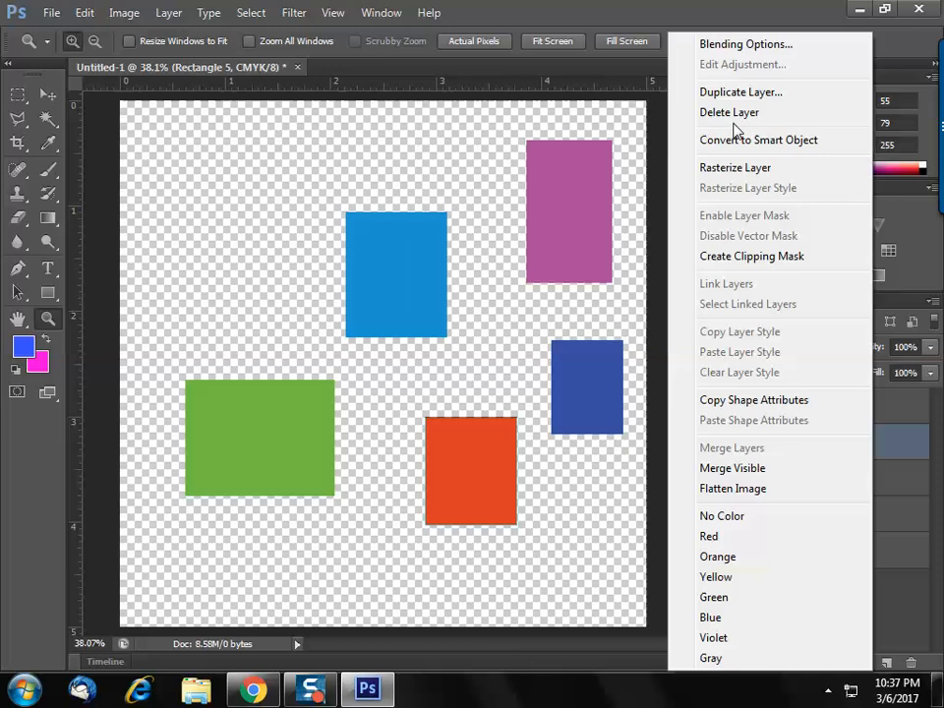
click(785, 49)
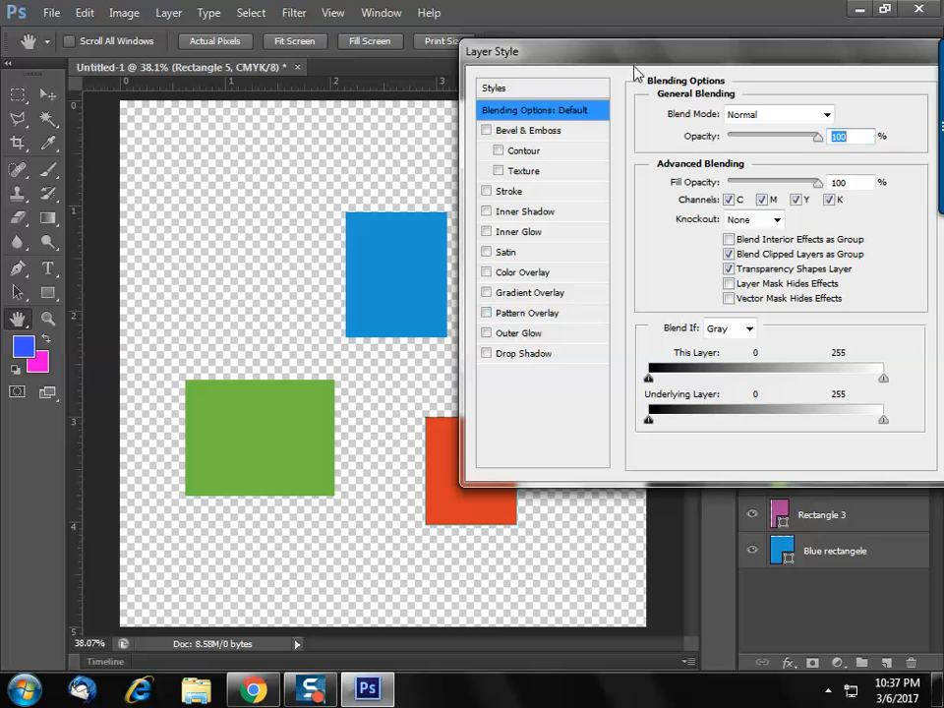
drag(544, 61, 246, 76)
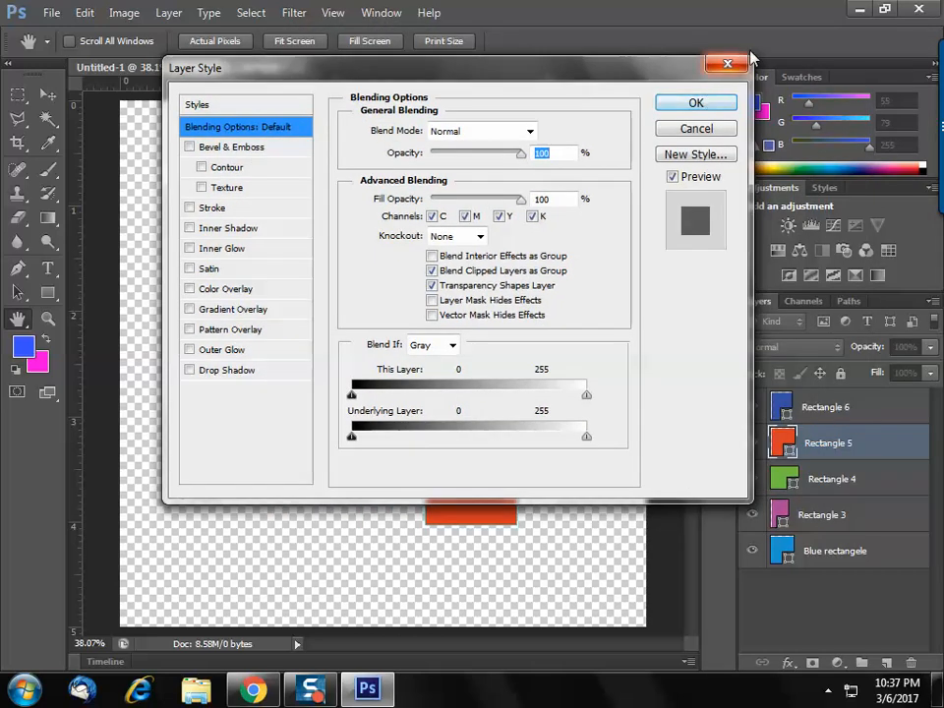
click(728, 63)
key(z)
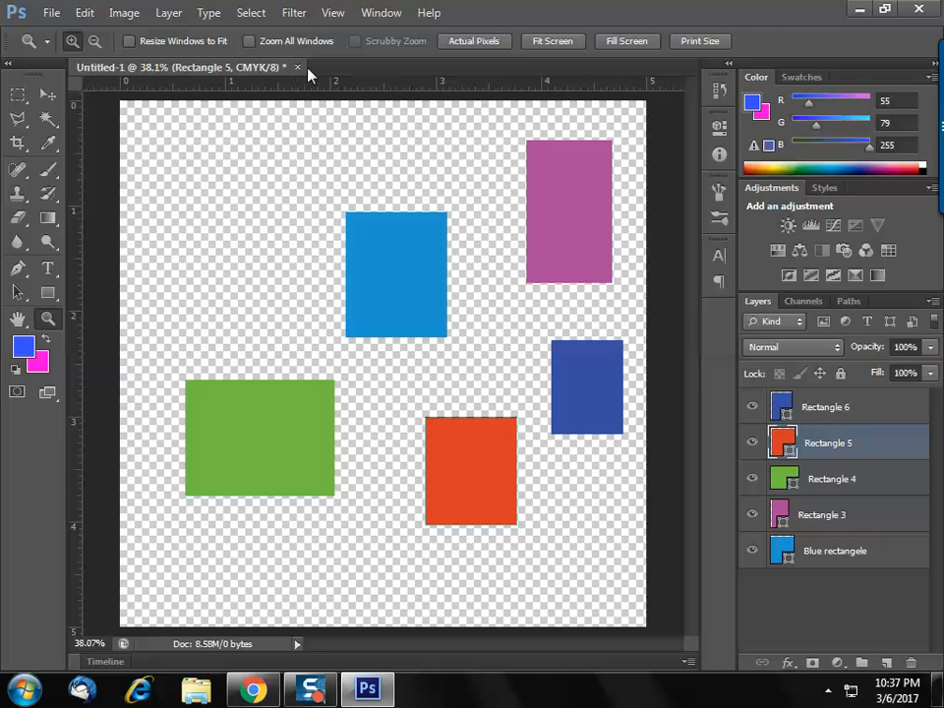
Close the Untitled-1 document without saving and exit Photoshop.
click(833, 517)
click(844, 479)
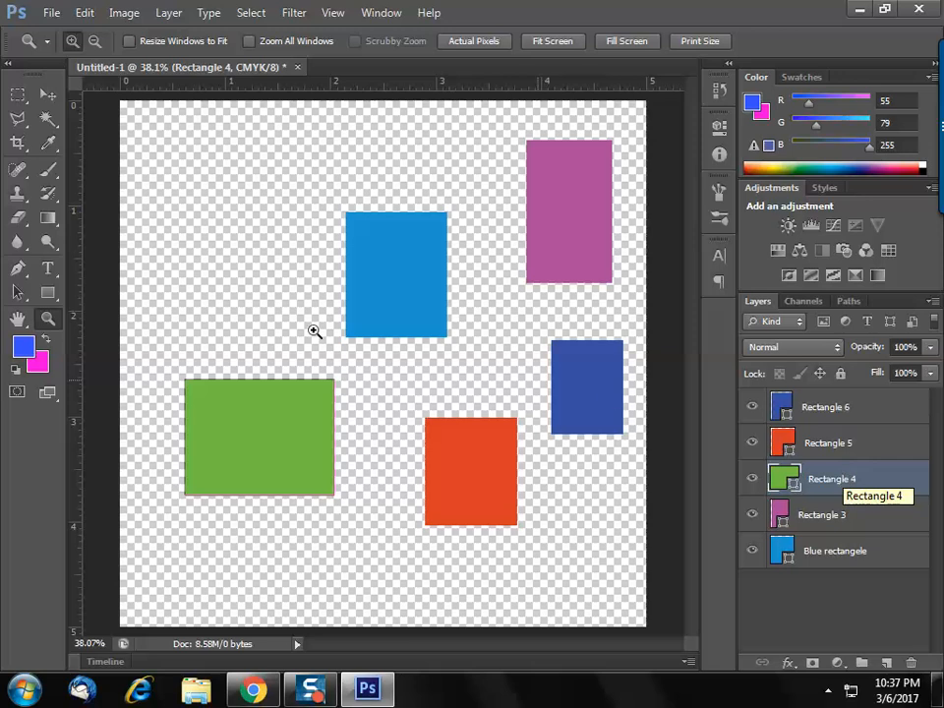
click(295, 67)
click(479, 269)
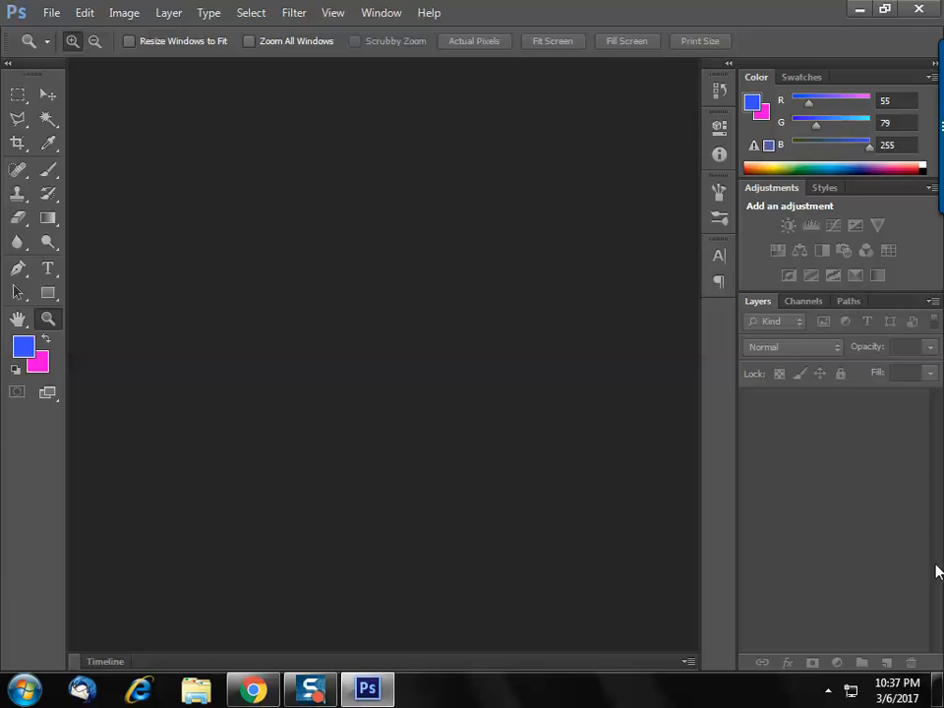
click(918, 11)
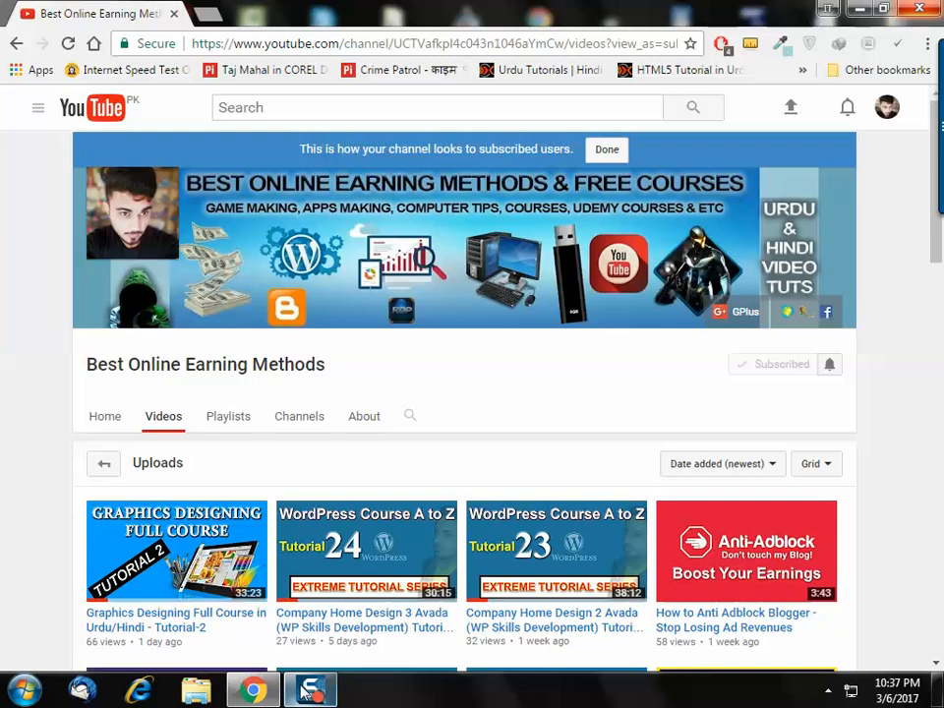
mouse_move(878, 683)
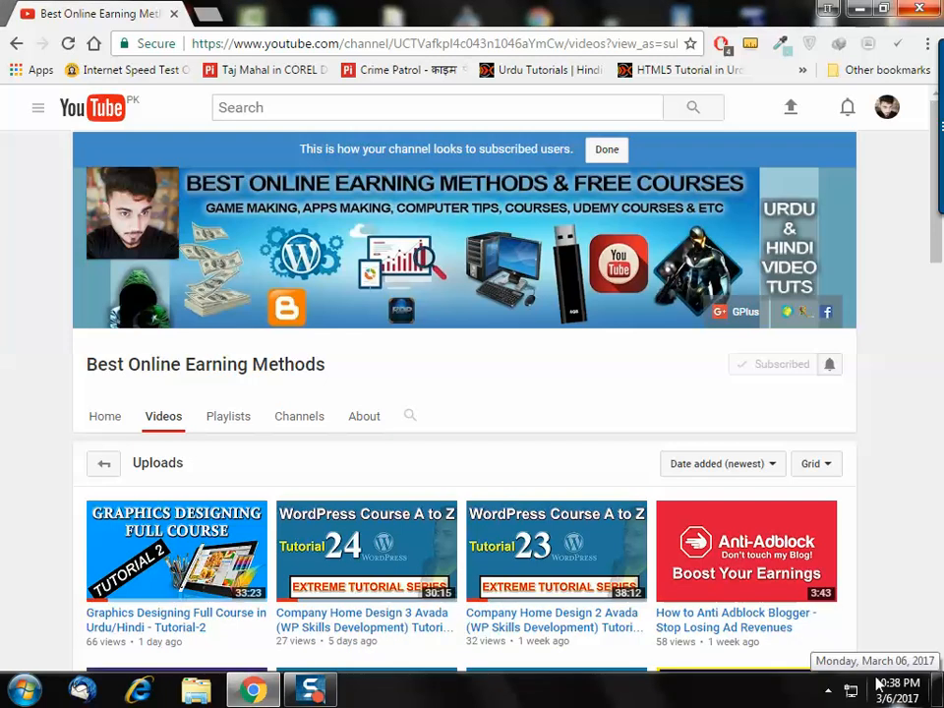